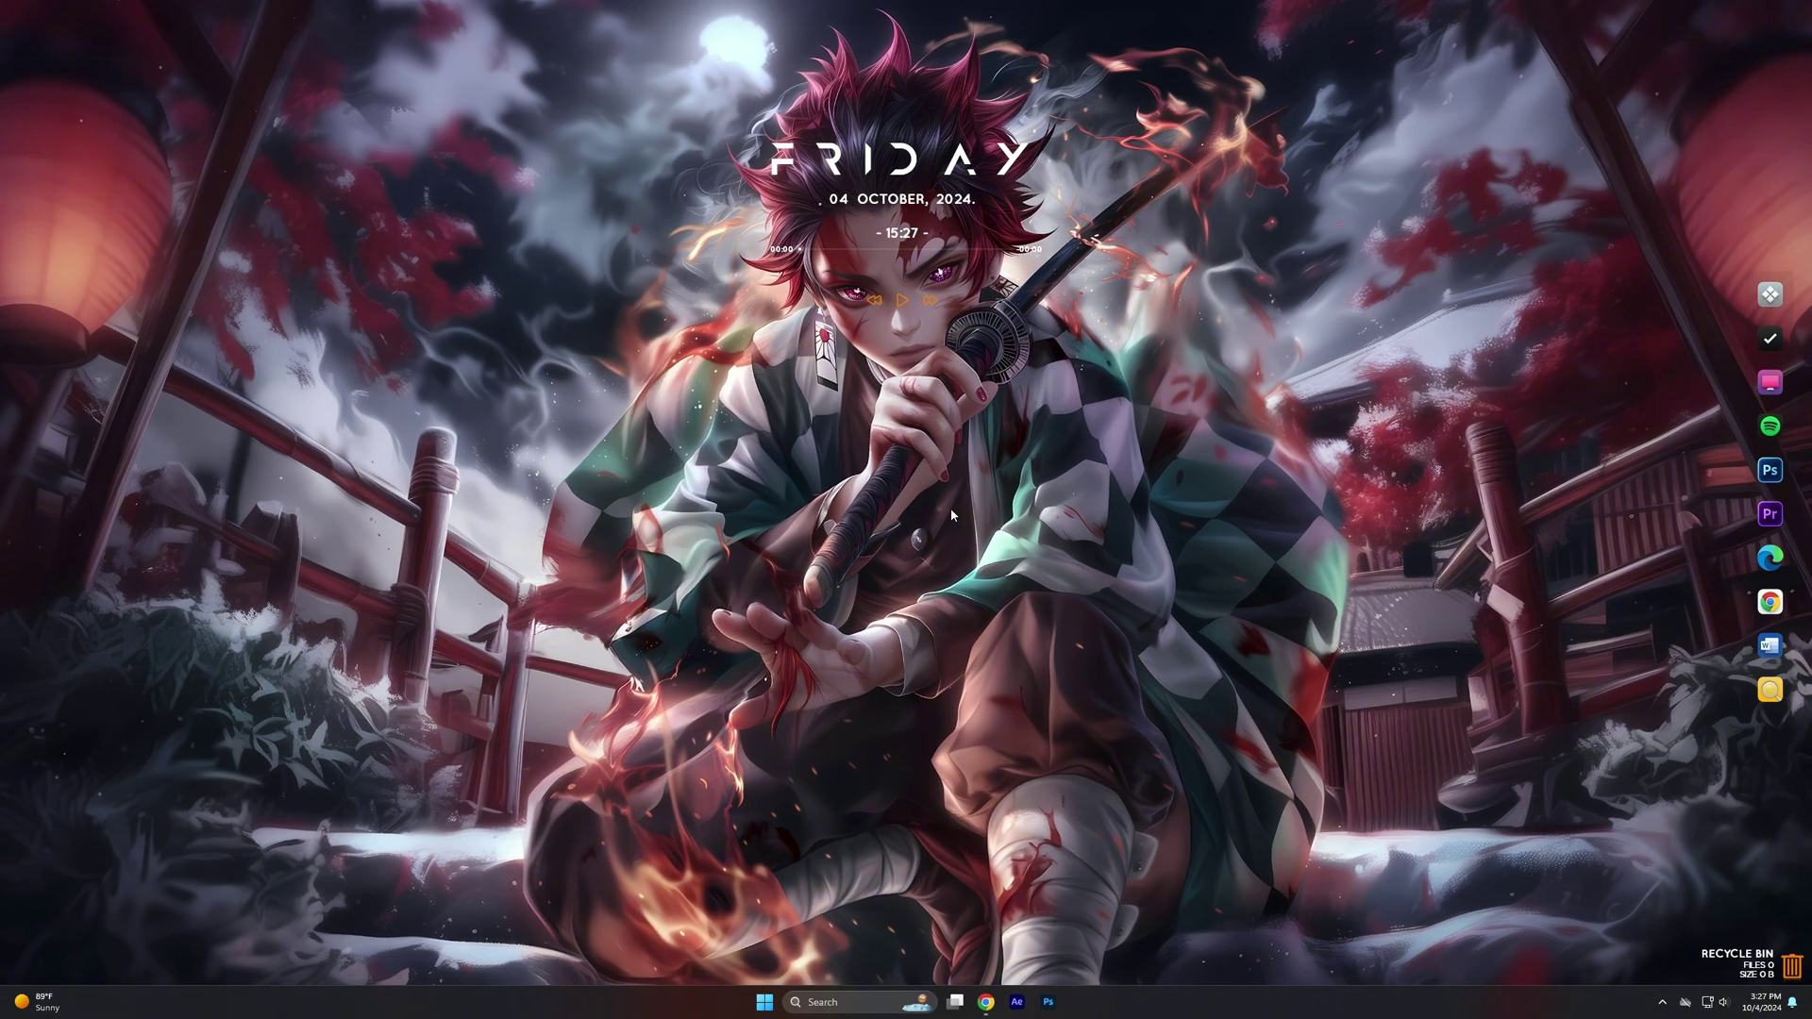
Open the Windows settings, search for "storage sense" and make sure Storage Sense is turned on in the storage settings
right_click(786, 461)
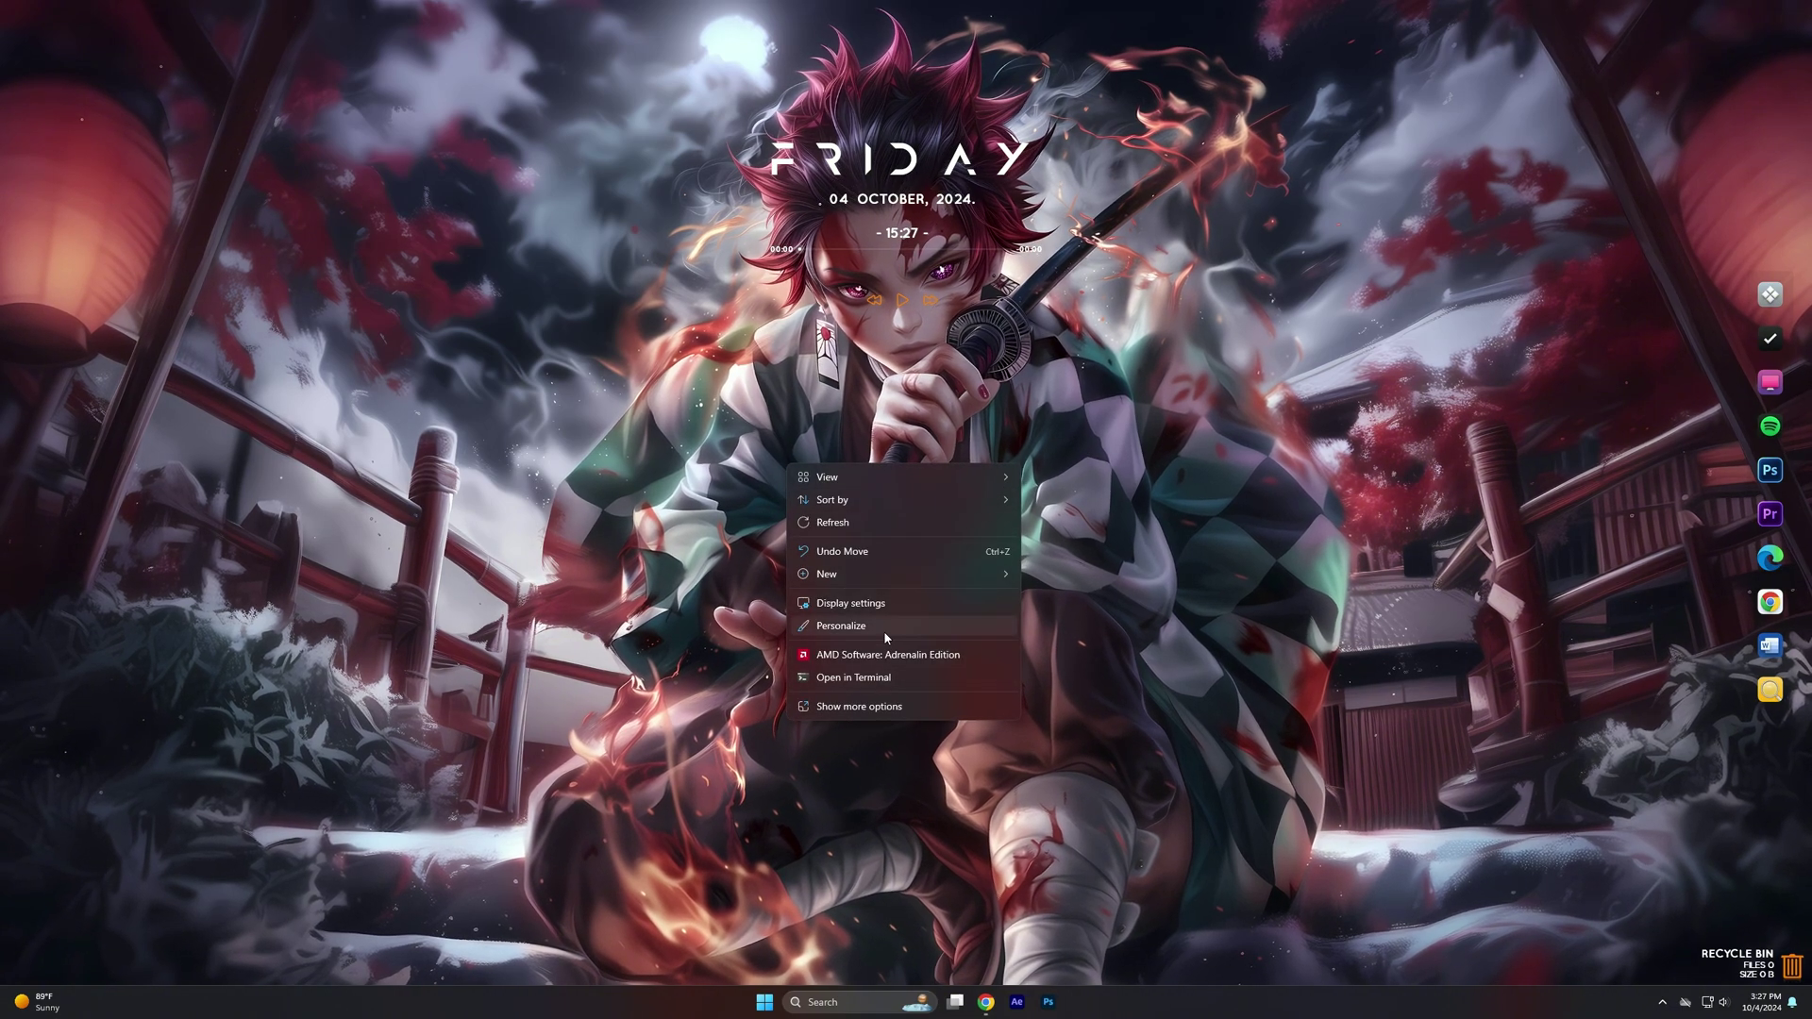
left_click(852, 605)
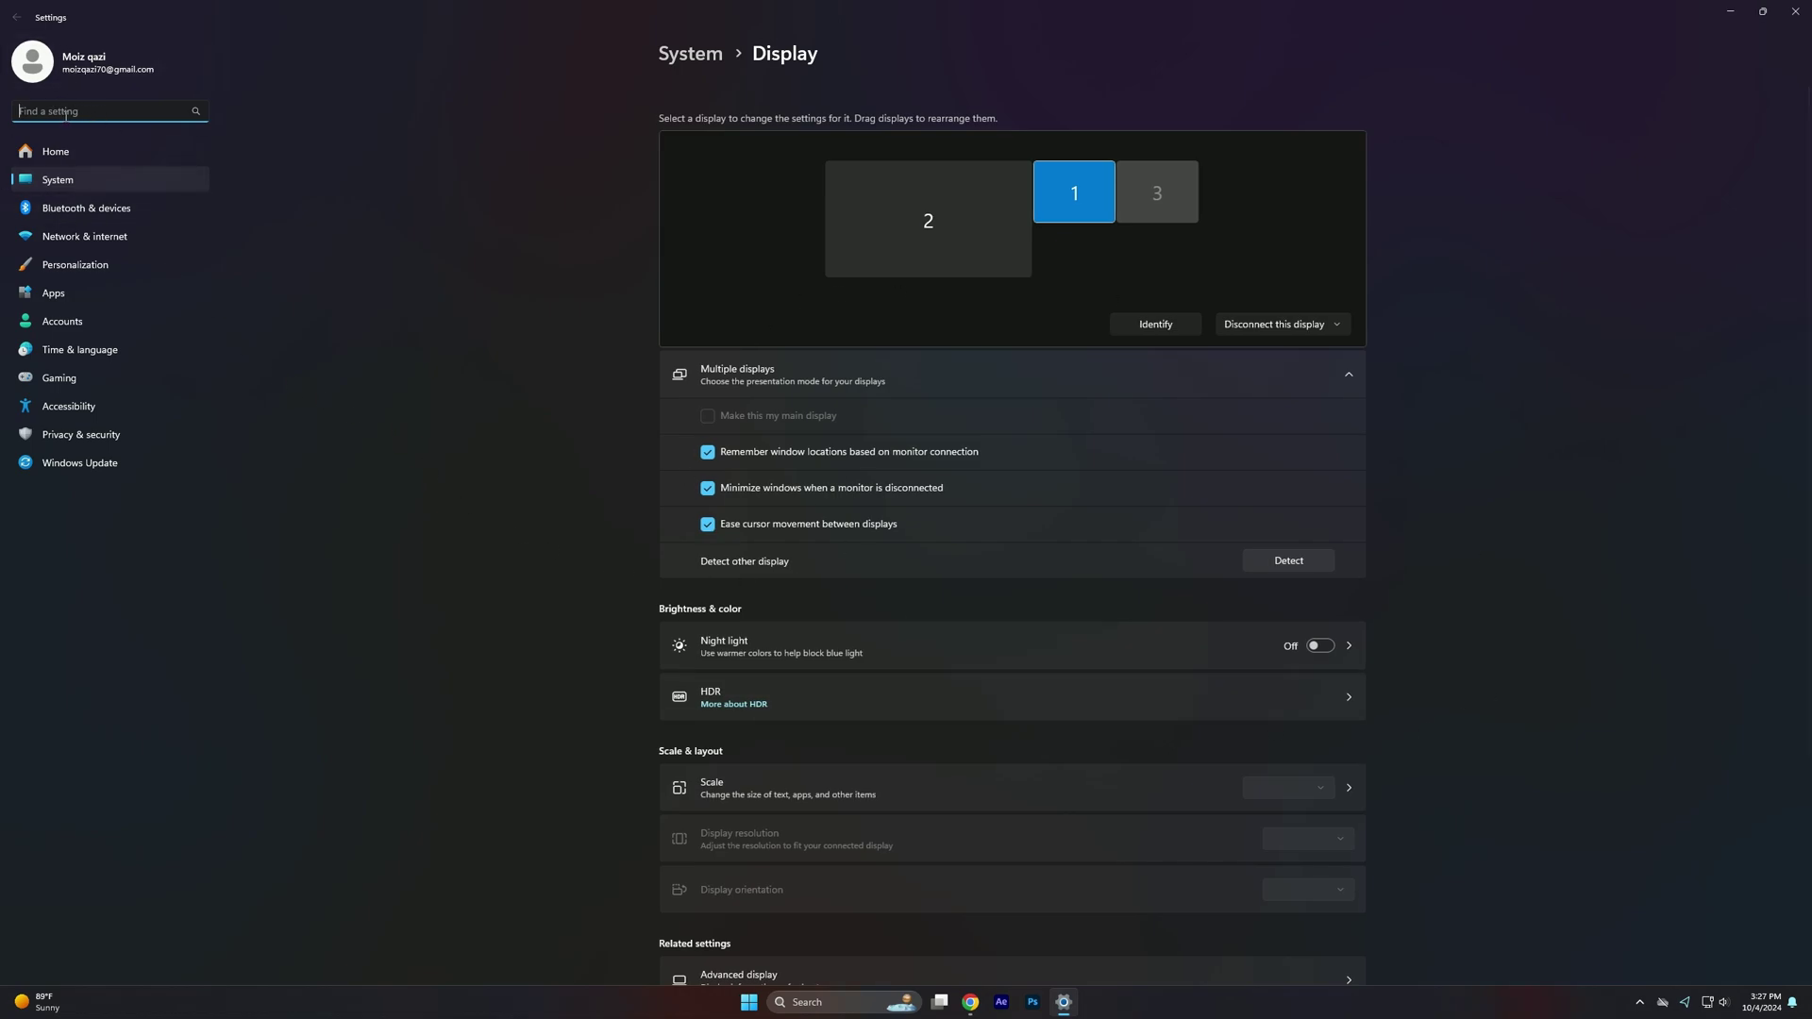
type("storage")
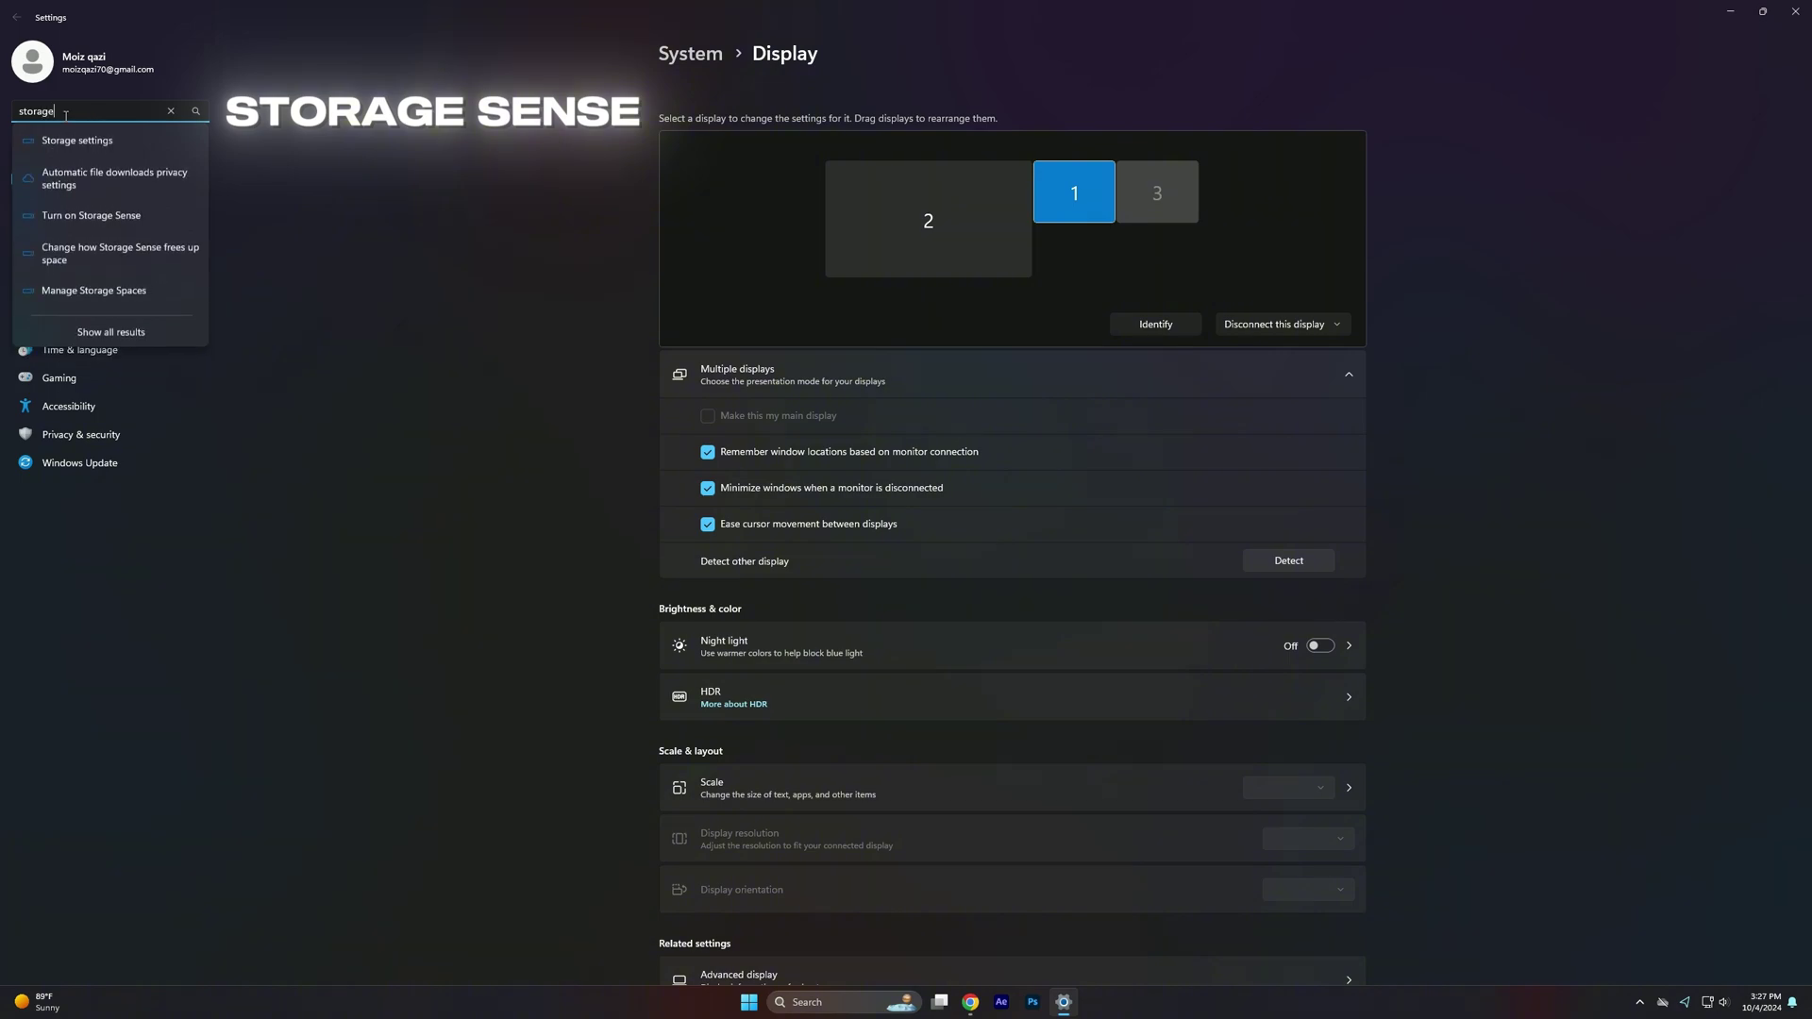
type(" sense")
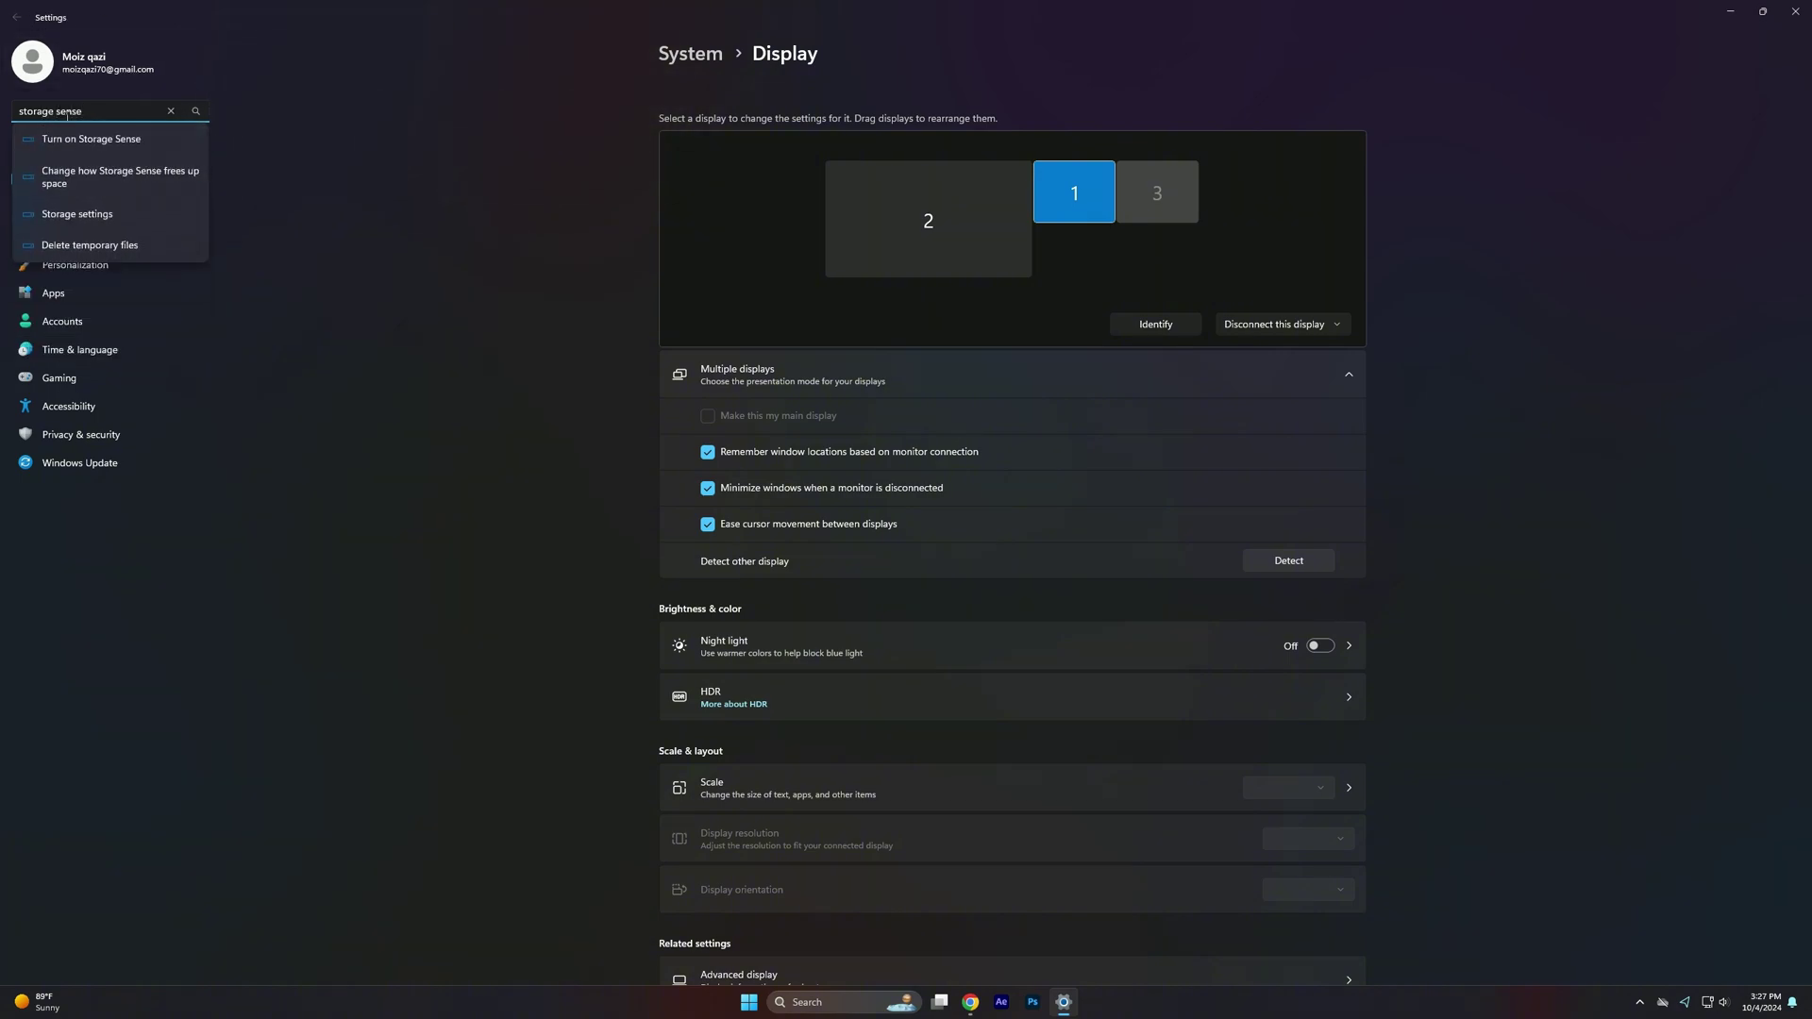
left_click(67, 148)
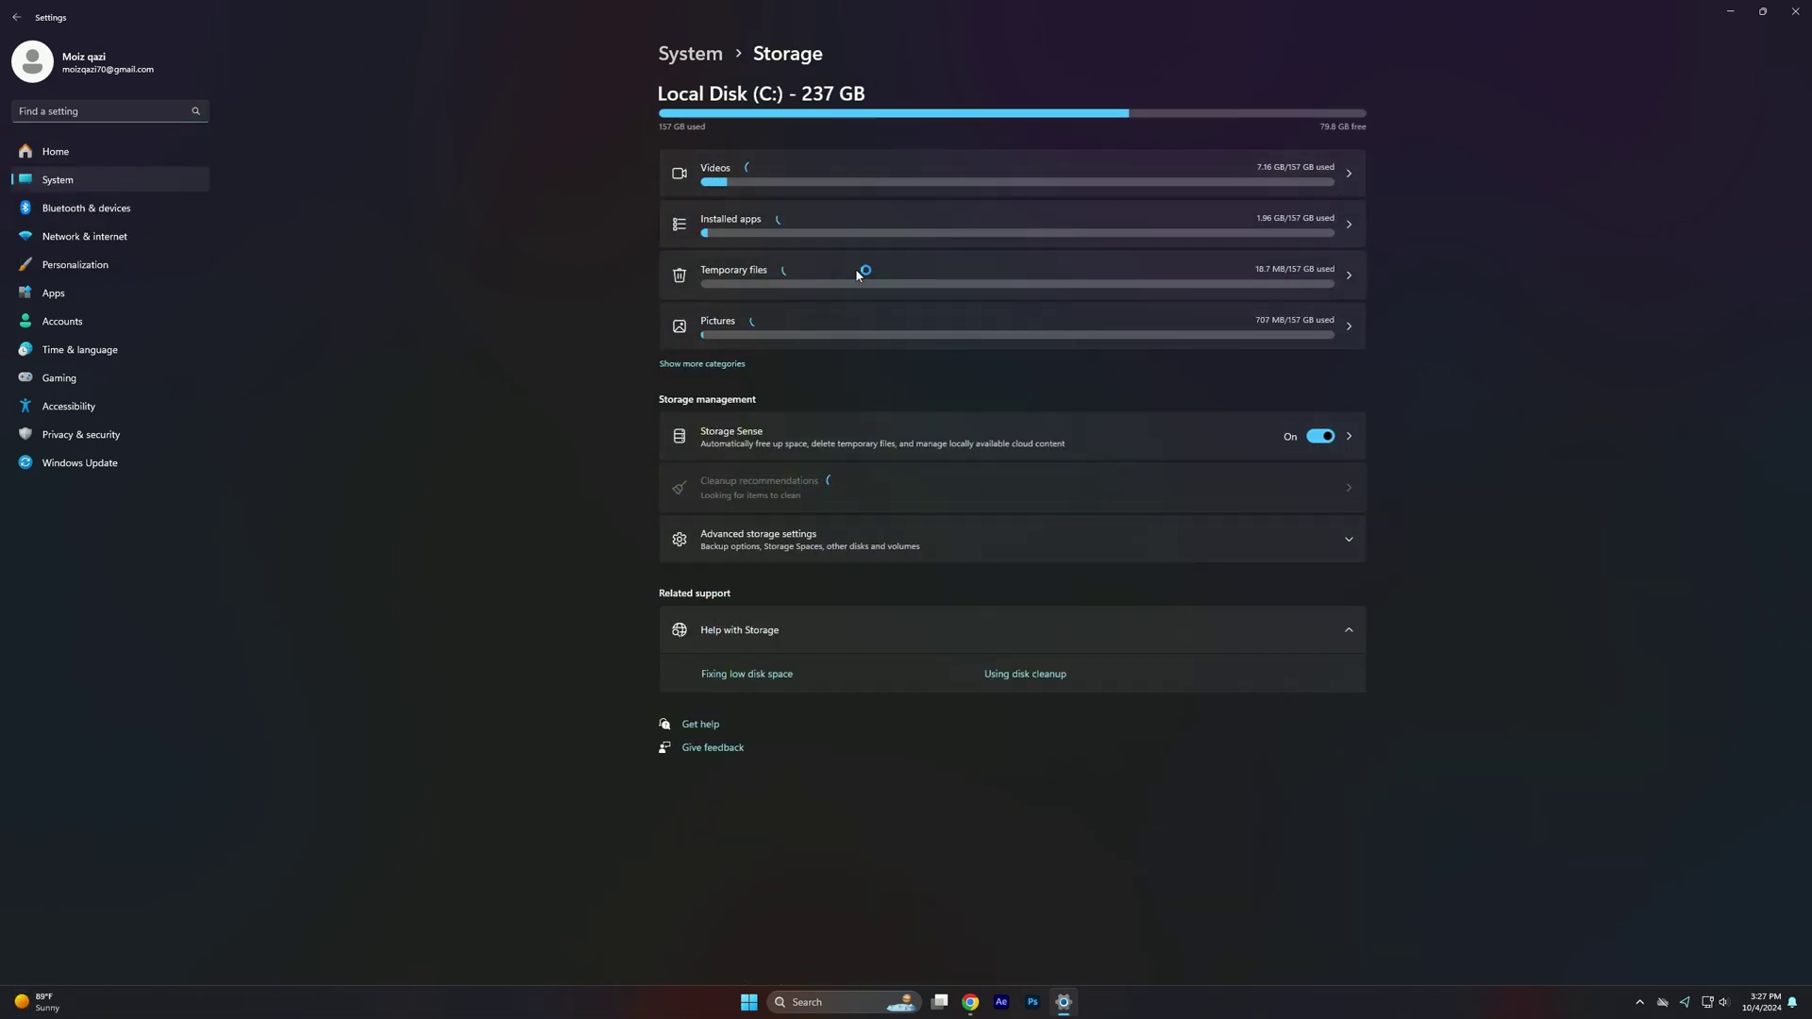
left_click(1321, 438)
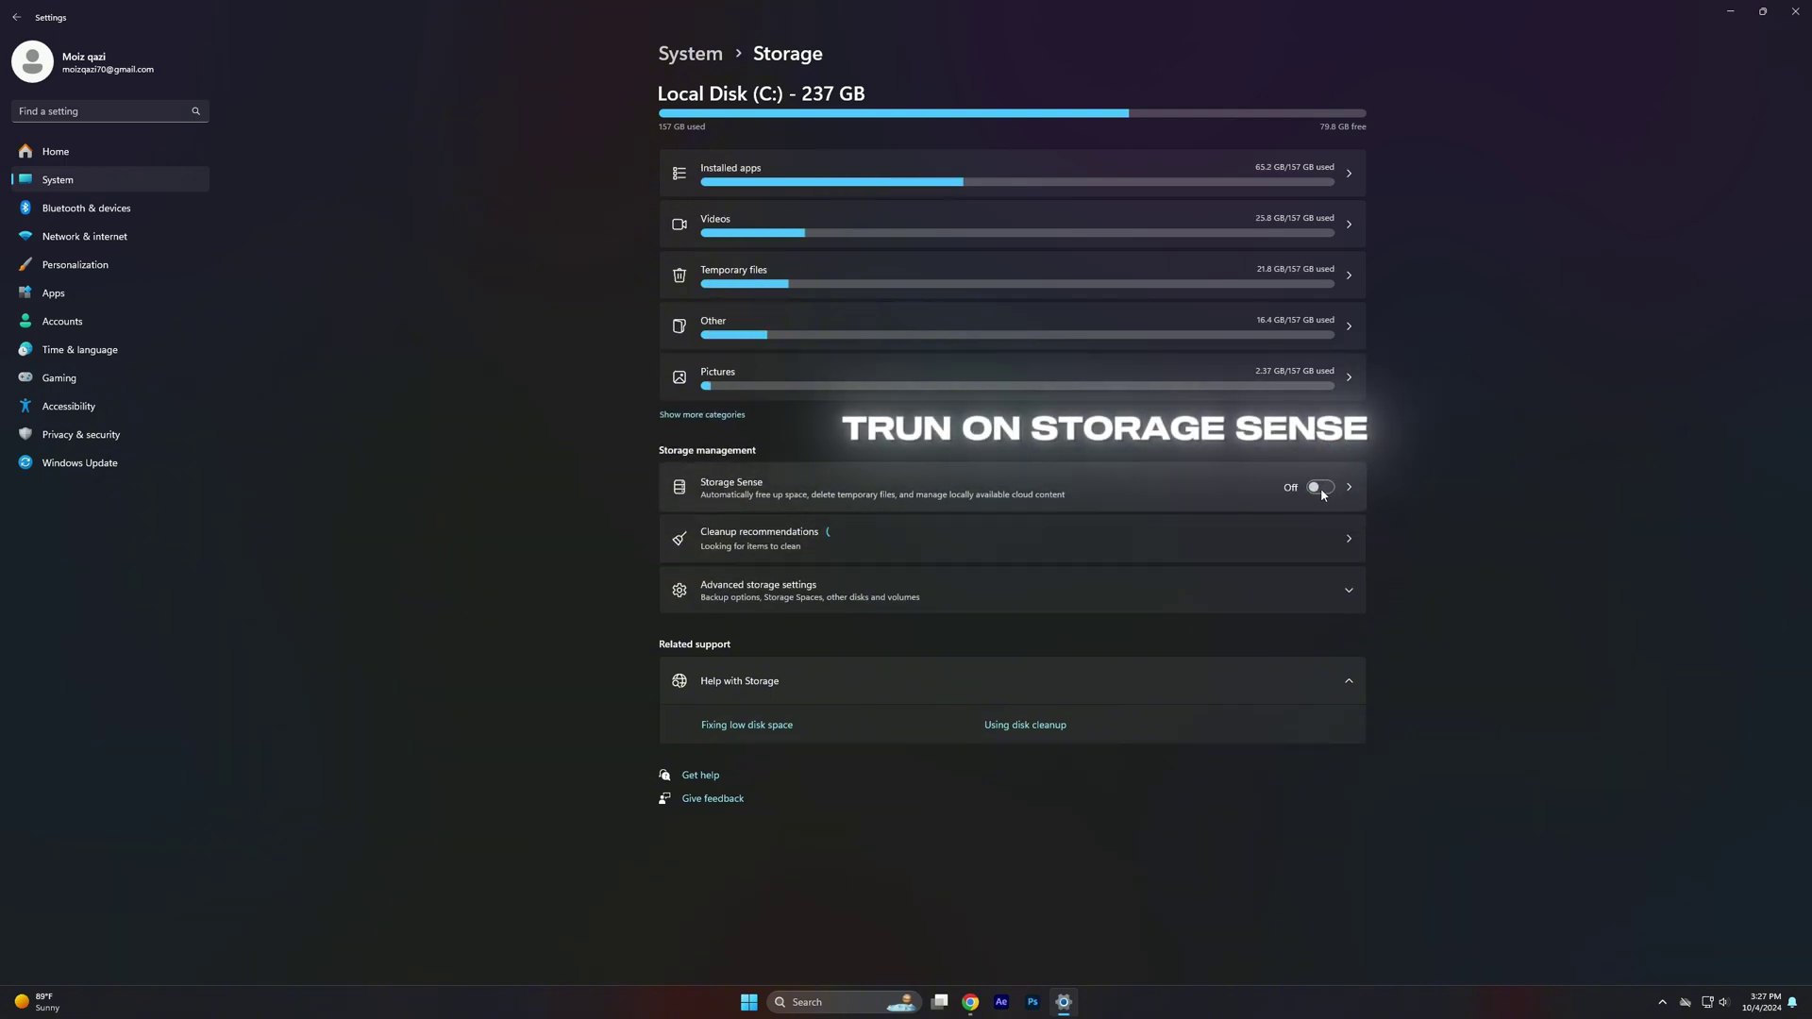
left_click(1321, 489)
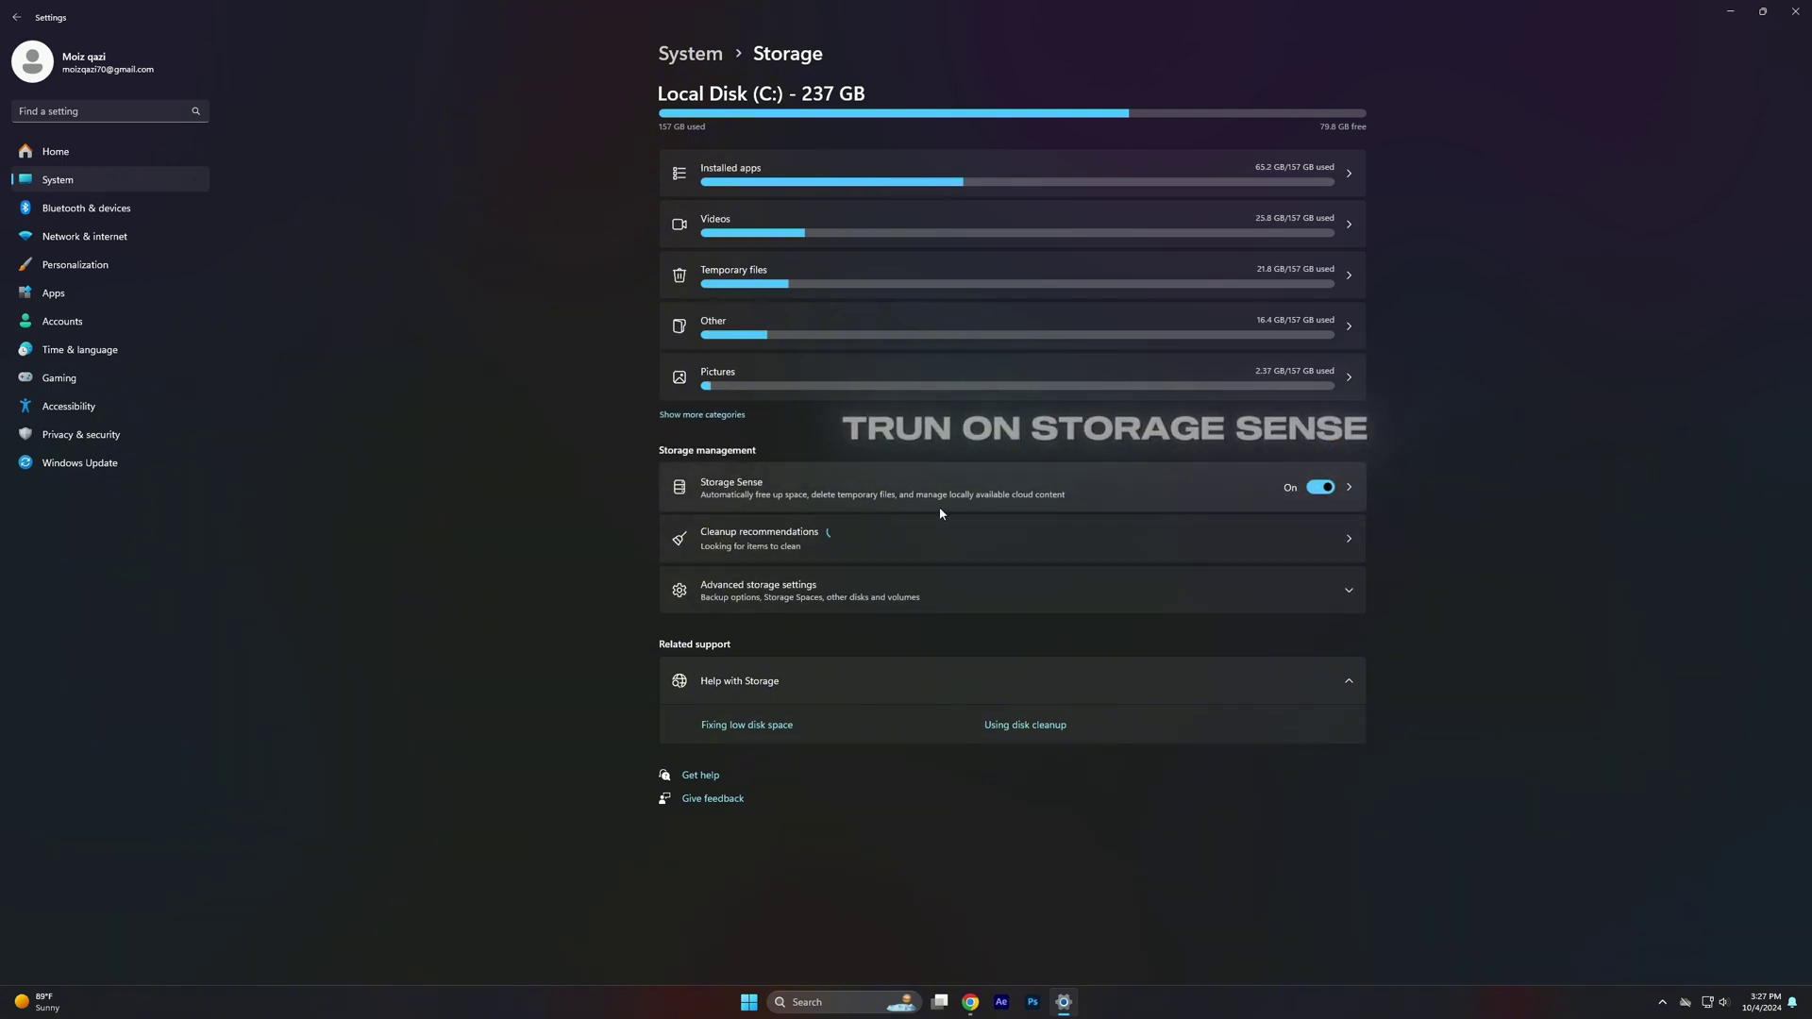
Open the Storage Sense details and keep temporary file cleanup and automatic user content cleanup turned on
left_click(736, 495)
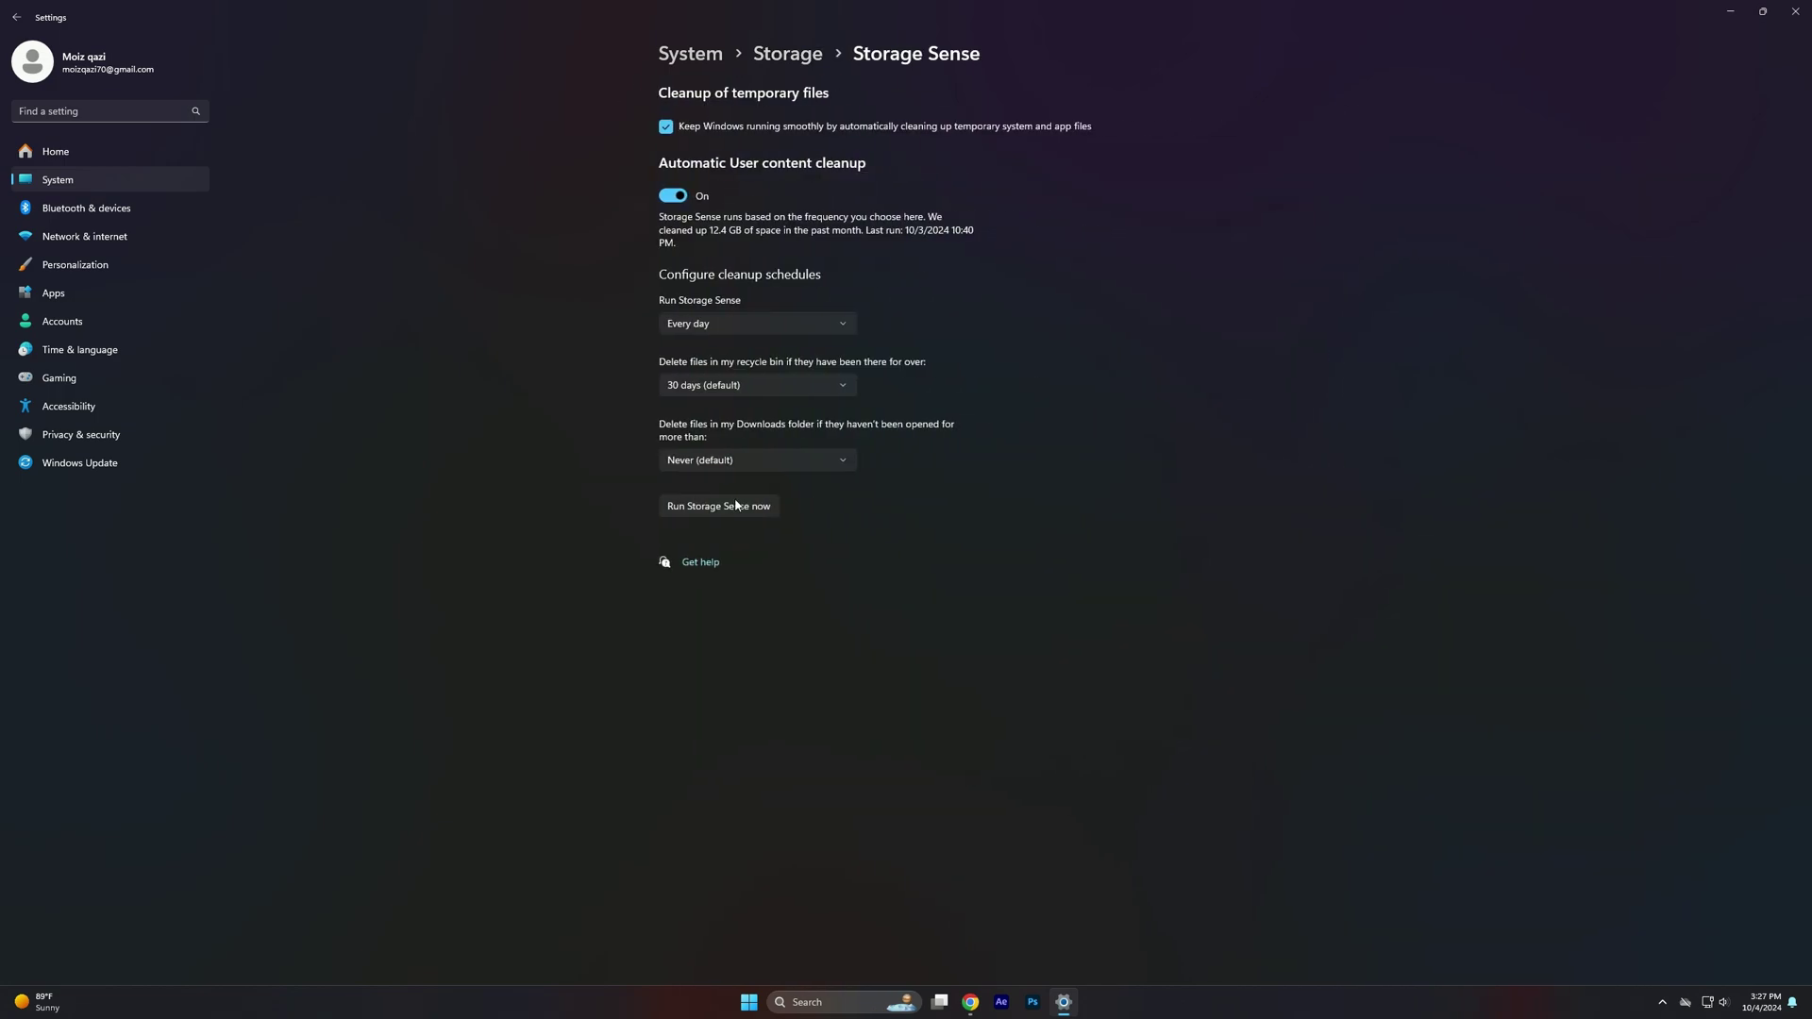
left_click(672, 135)
left_click(673, 195)
left_click(673, 195)
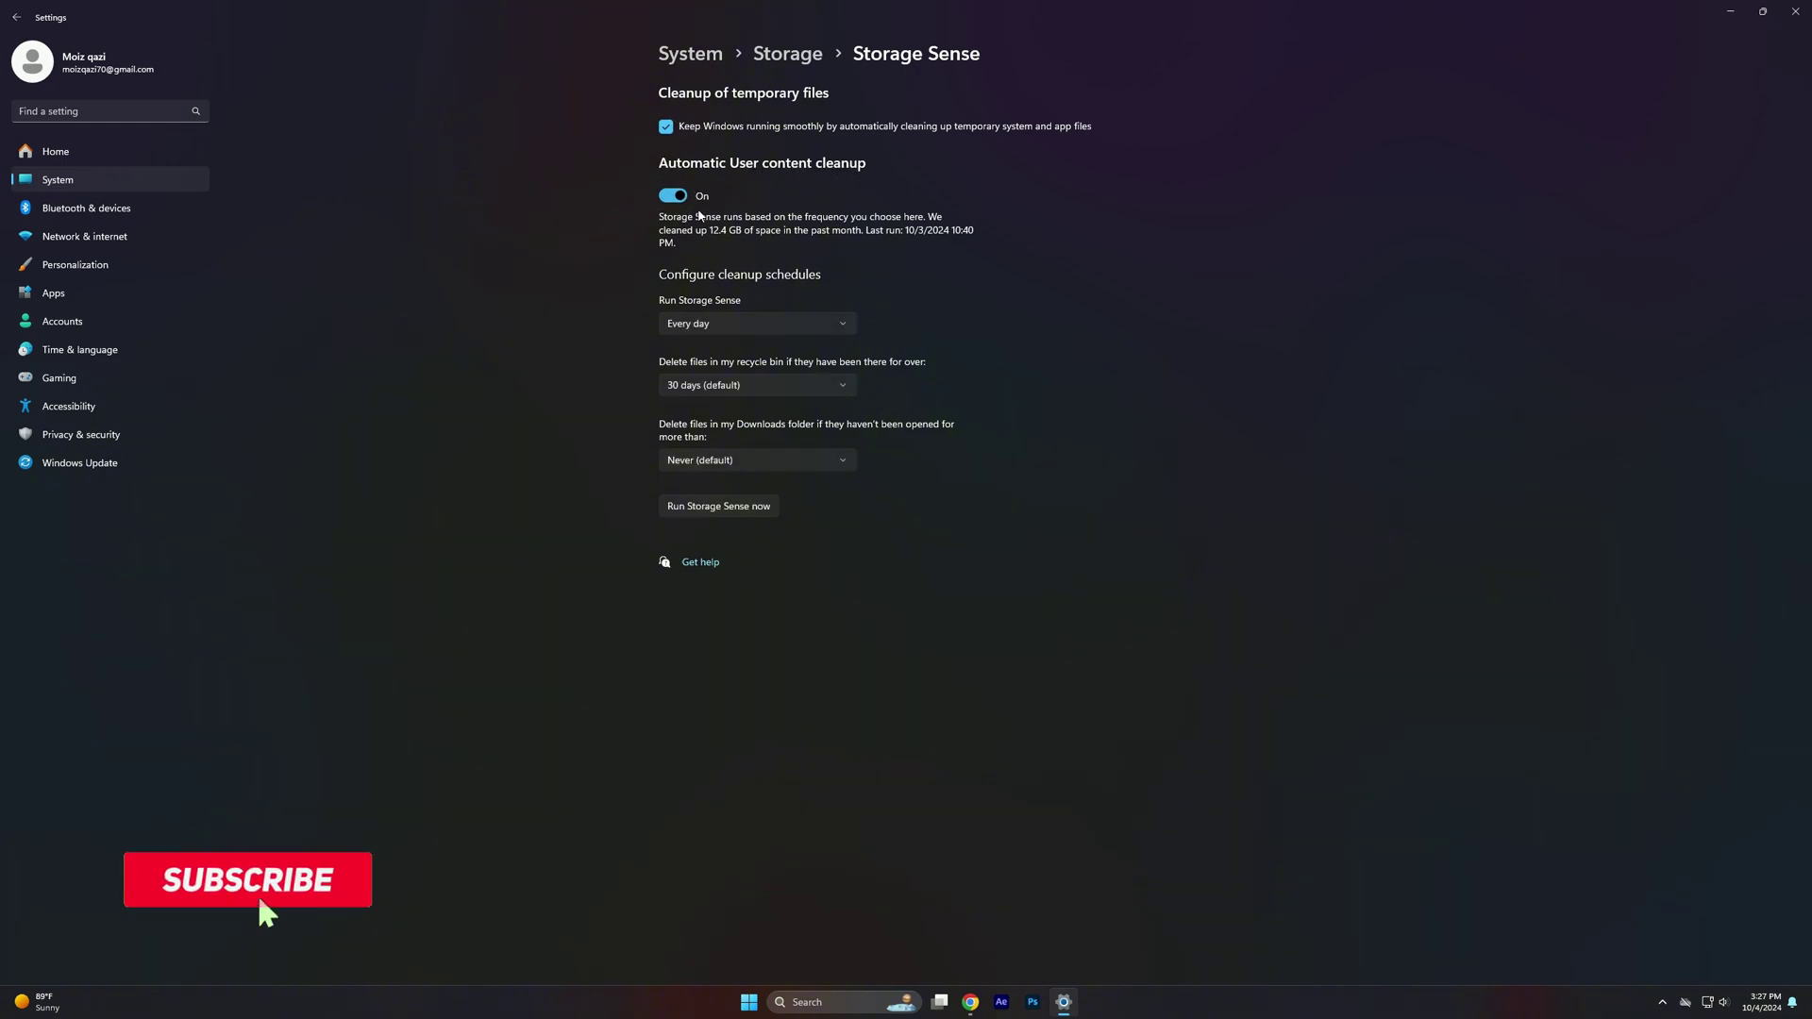
Schedule Storage Sense for every day, recycle bin deletion after 30 days and Downloads deletion never, and run it now
left_click(718, 324)
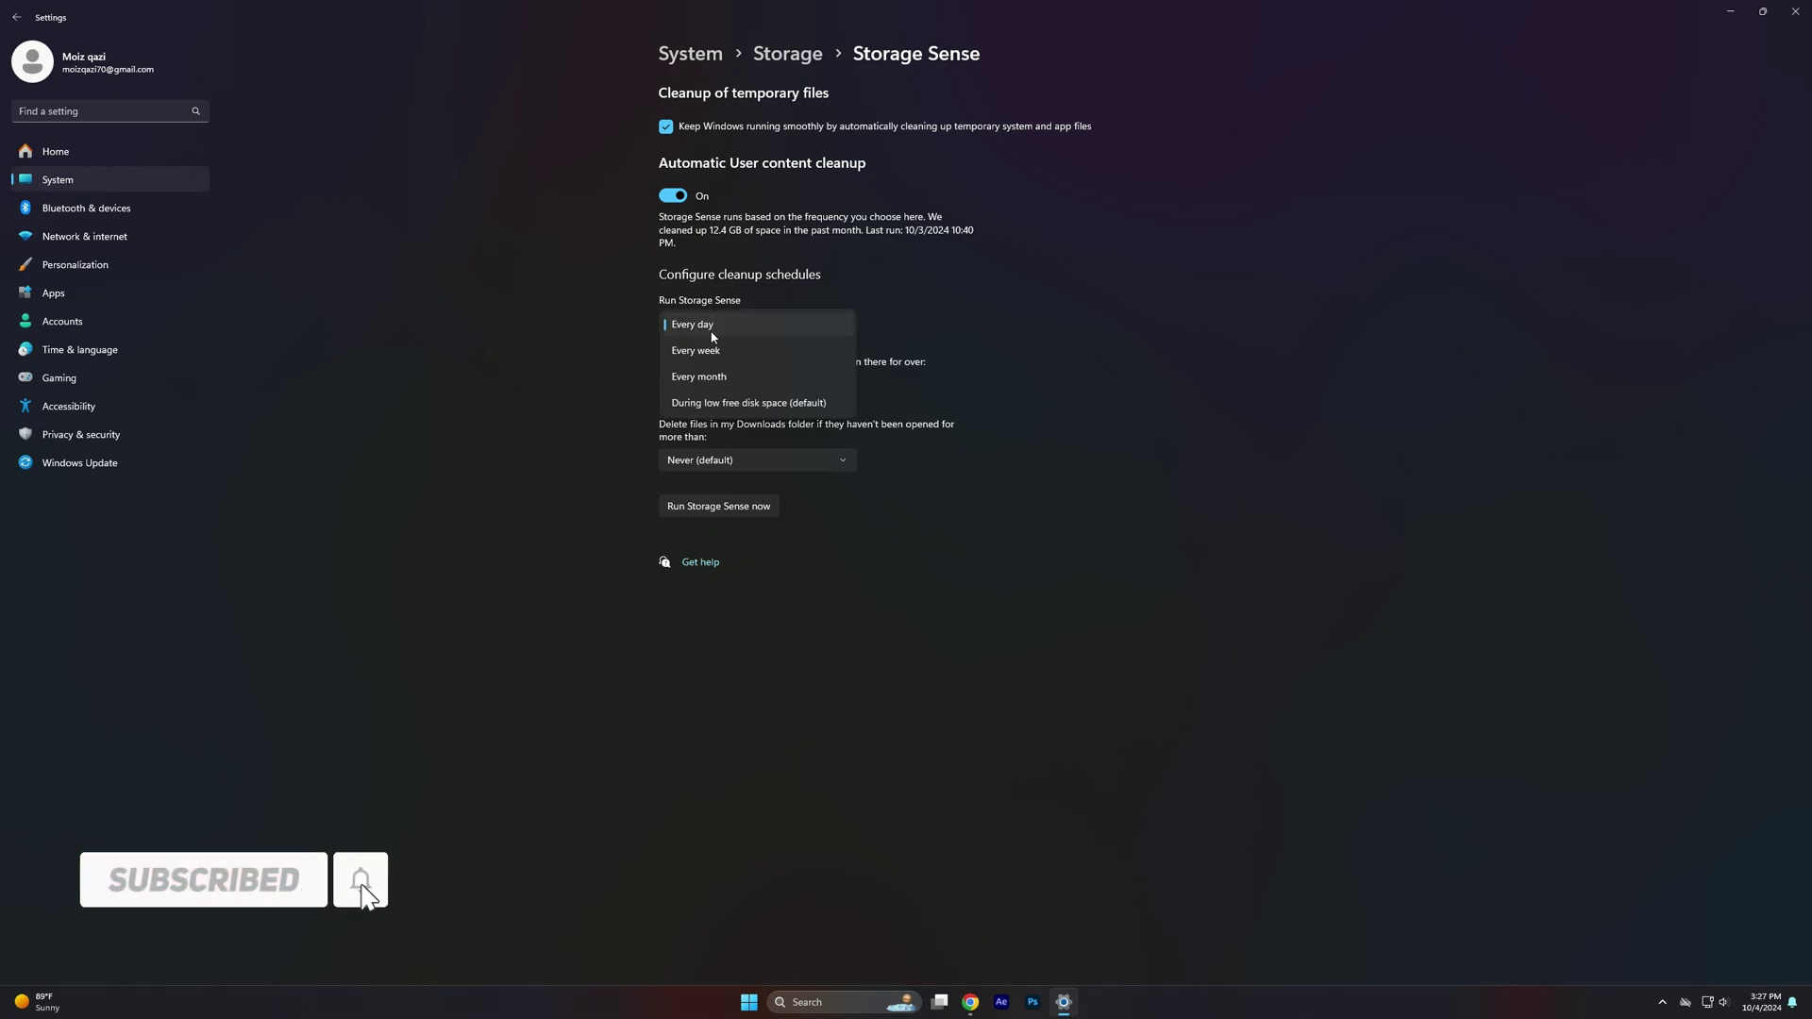
left_click(706, 324)
left_click(714, 386)
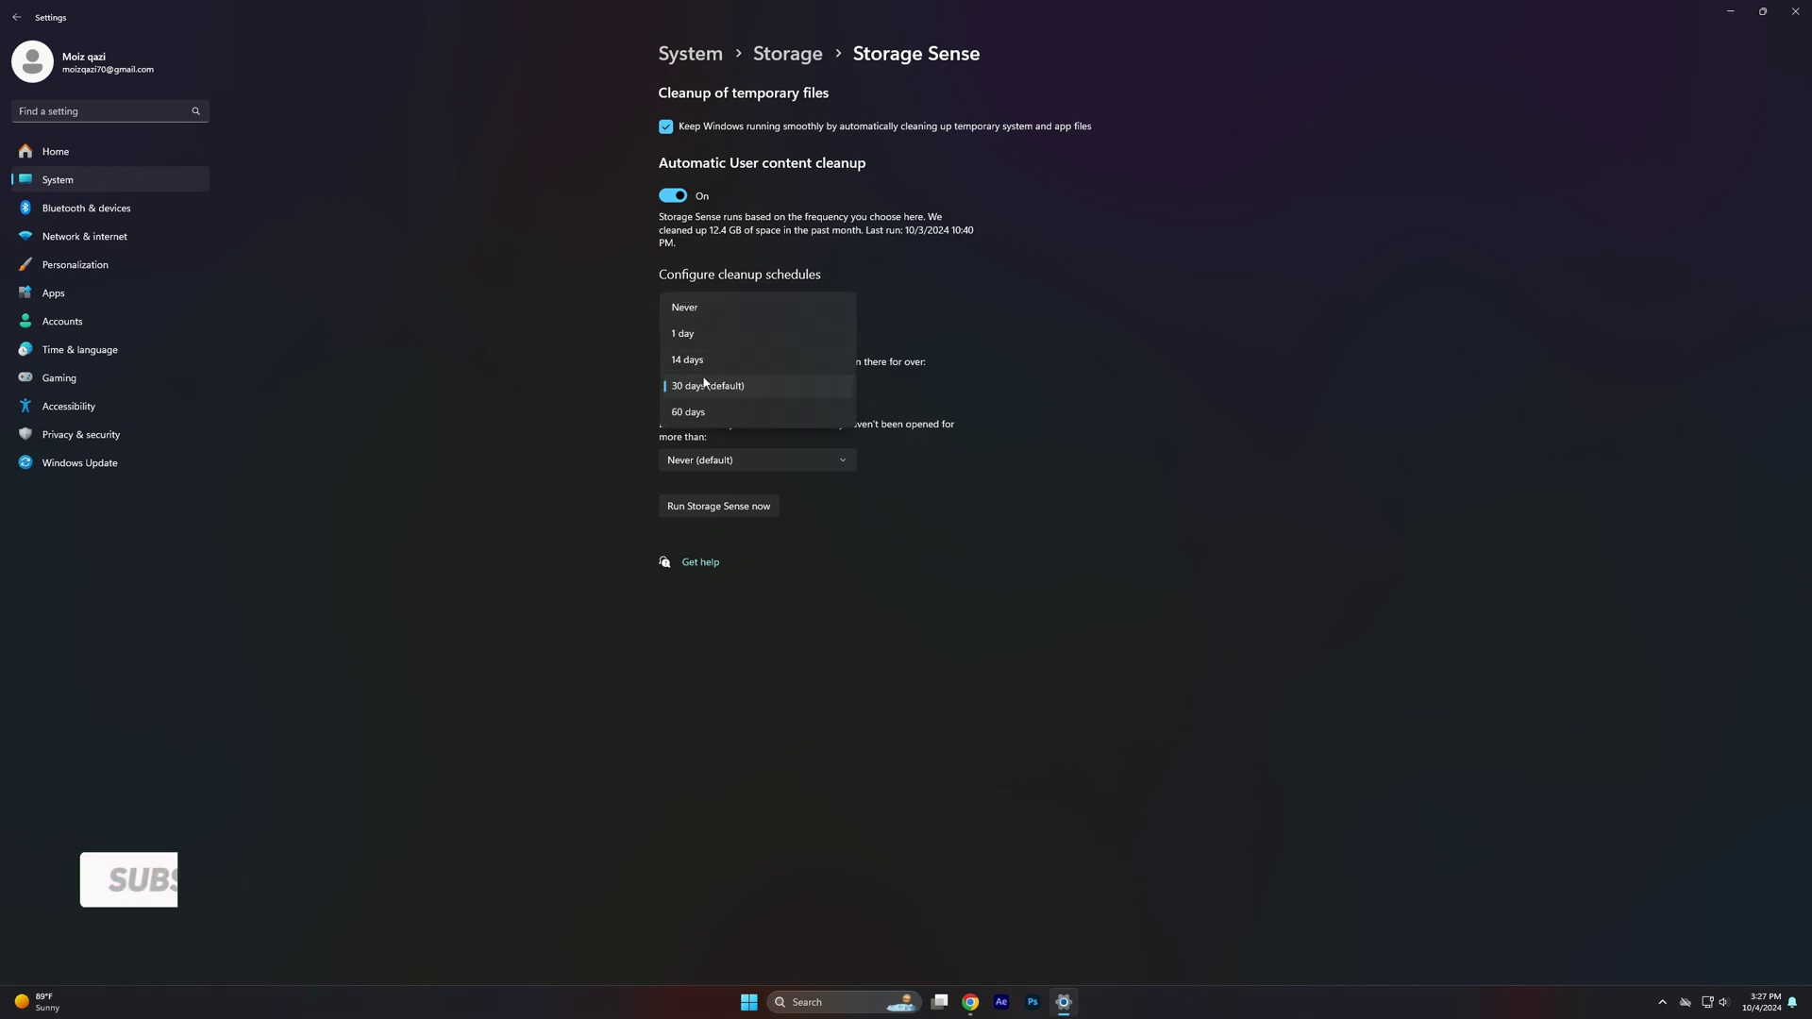
left_click(721, 387)
left_click(734, 462)
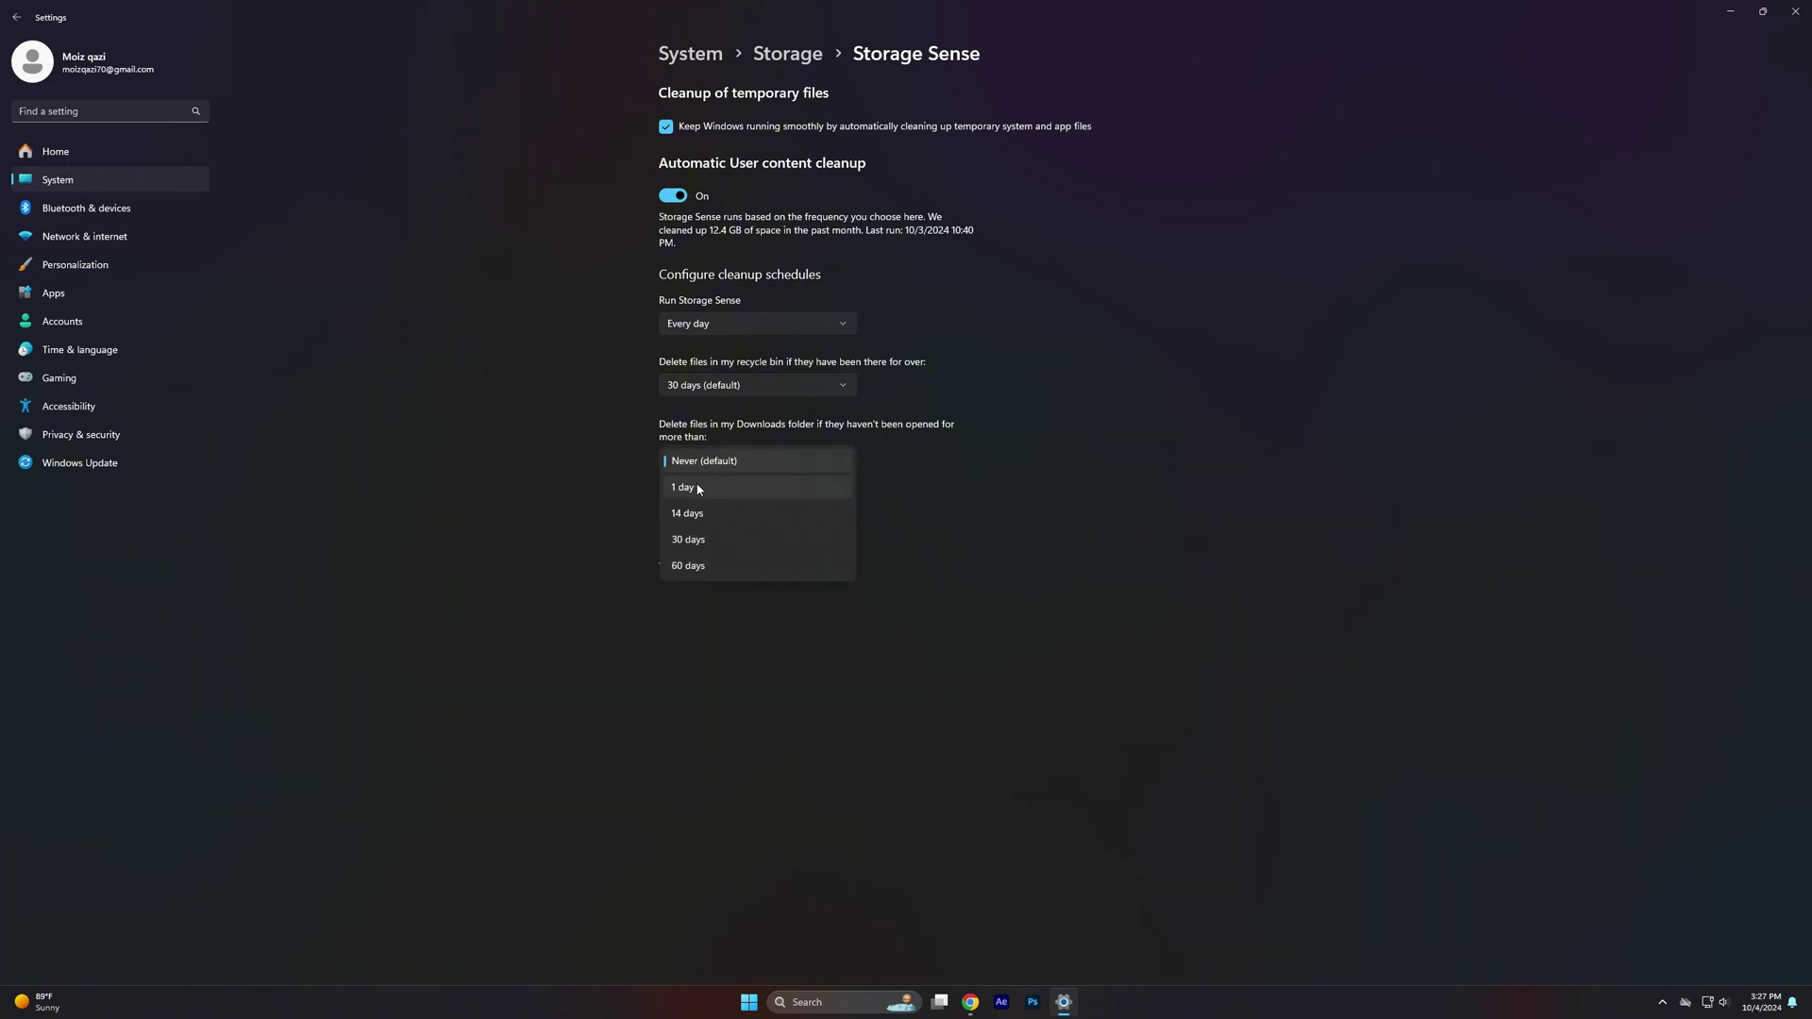
left_click(710, 463)
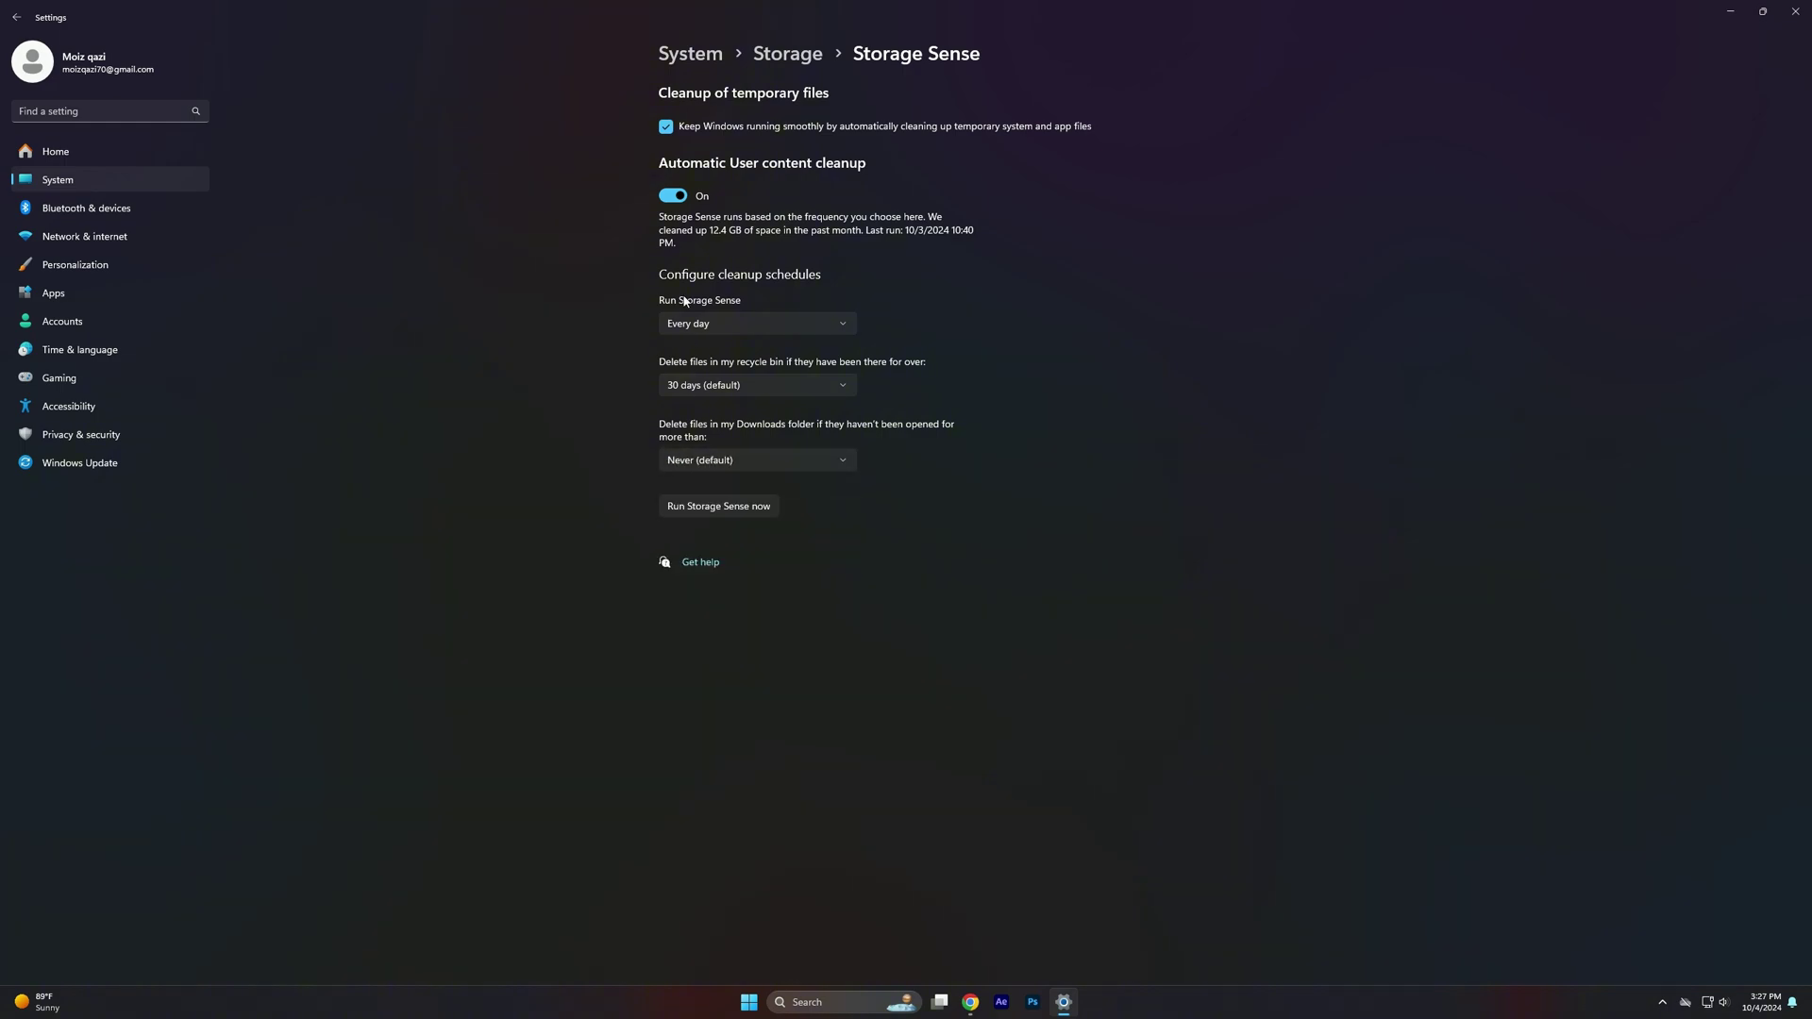
left_click(741, 513)
Check the Game Bar controller option in the gaming settings and make sure Game Mode is turned on
left_click(49, 381)
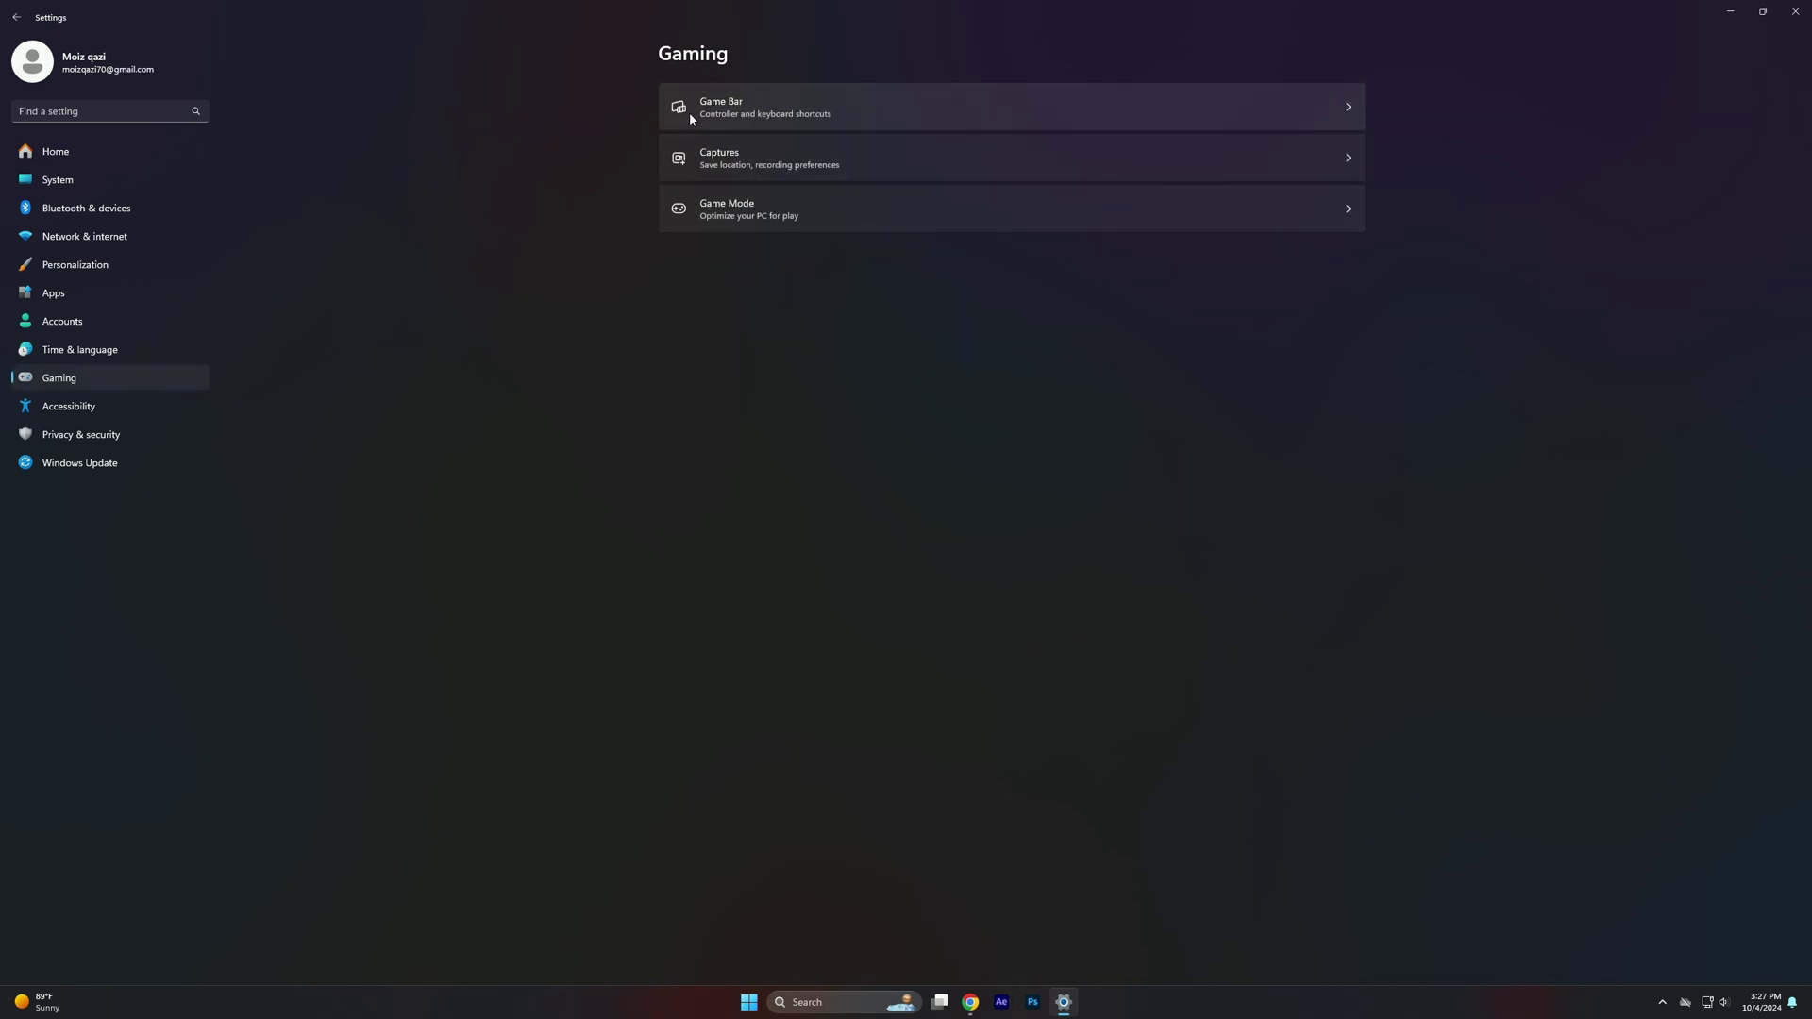
left_click(717, 115)
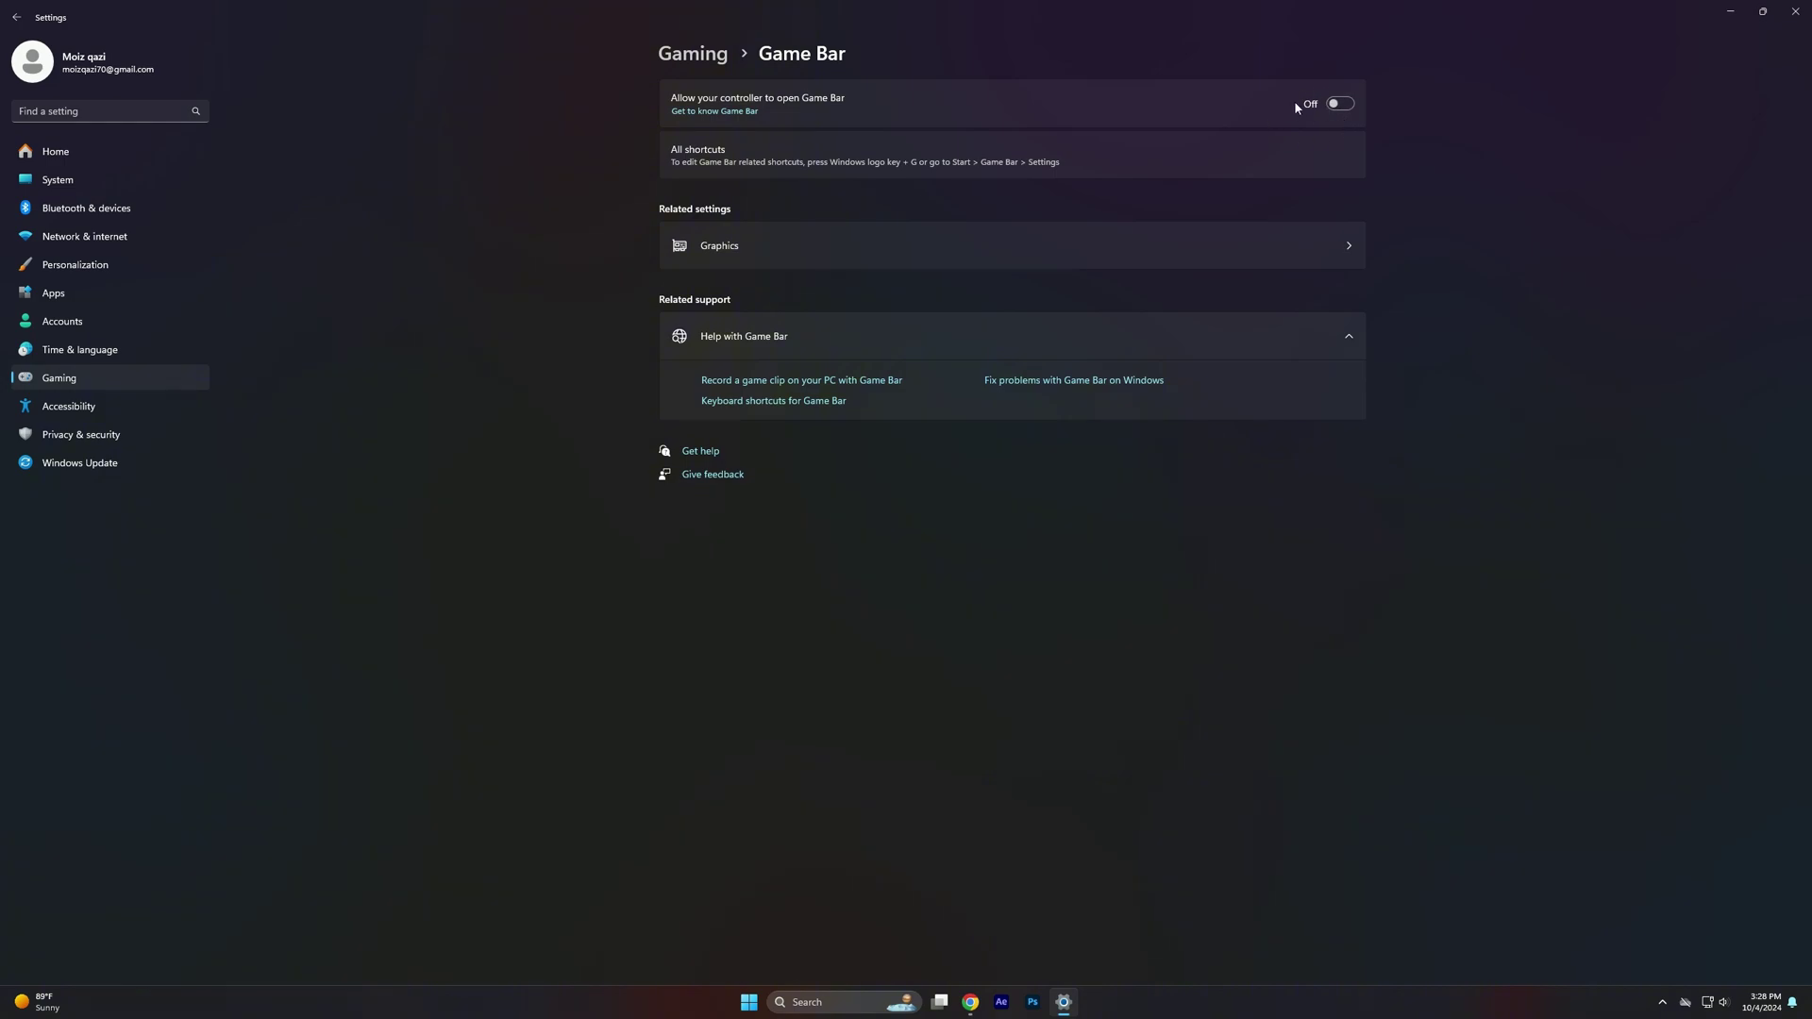
left_click(714, 59)
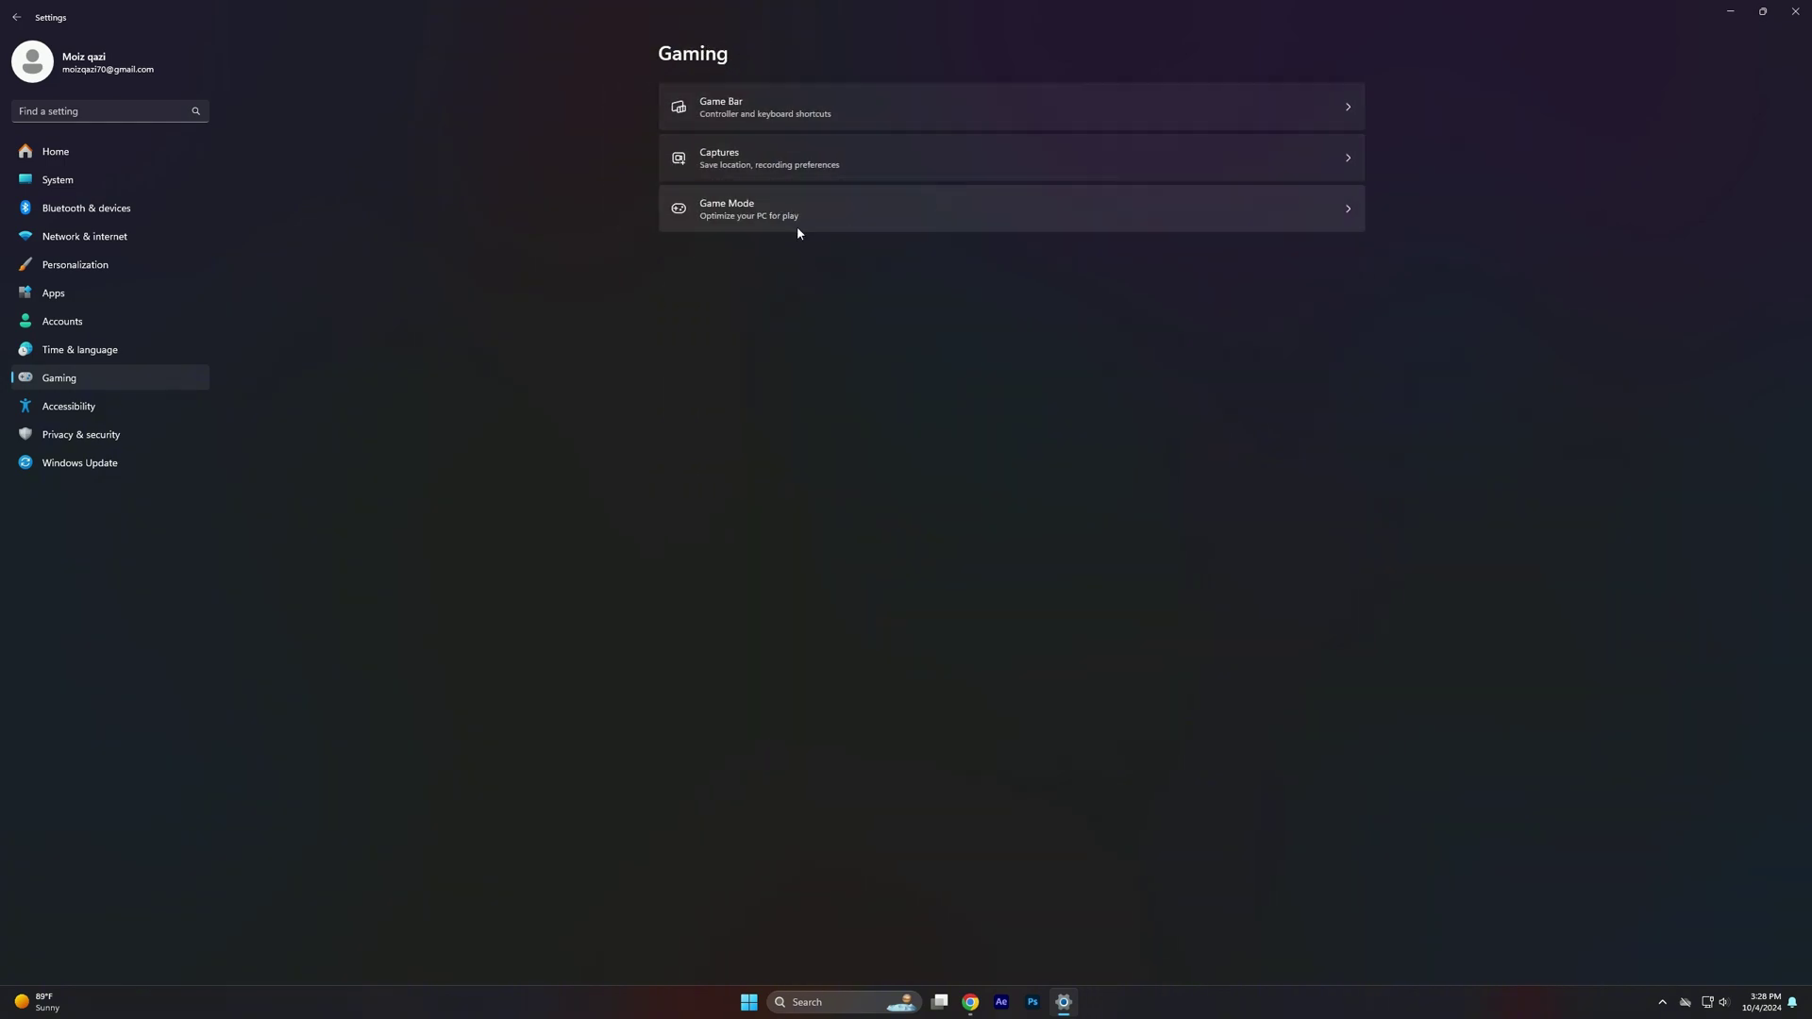
left_click(712, 224)
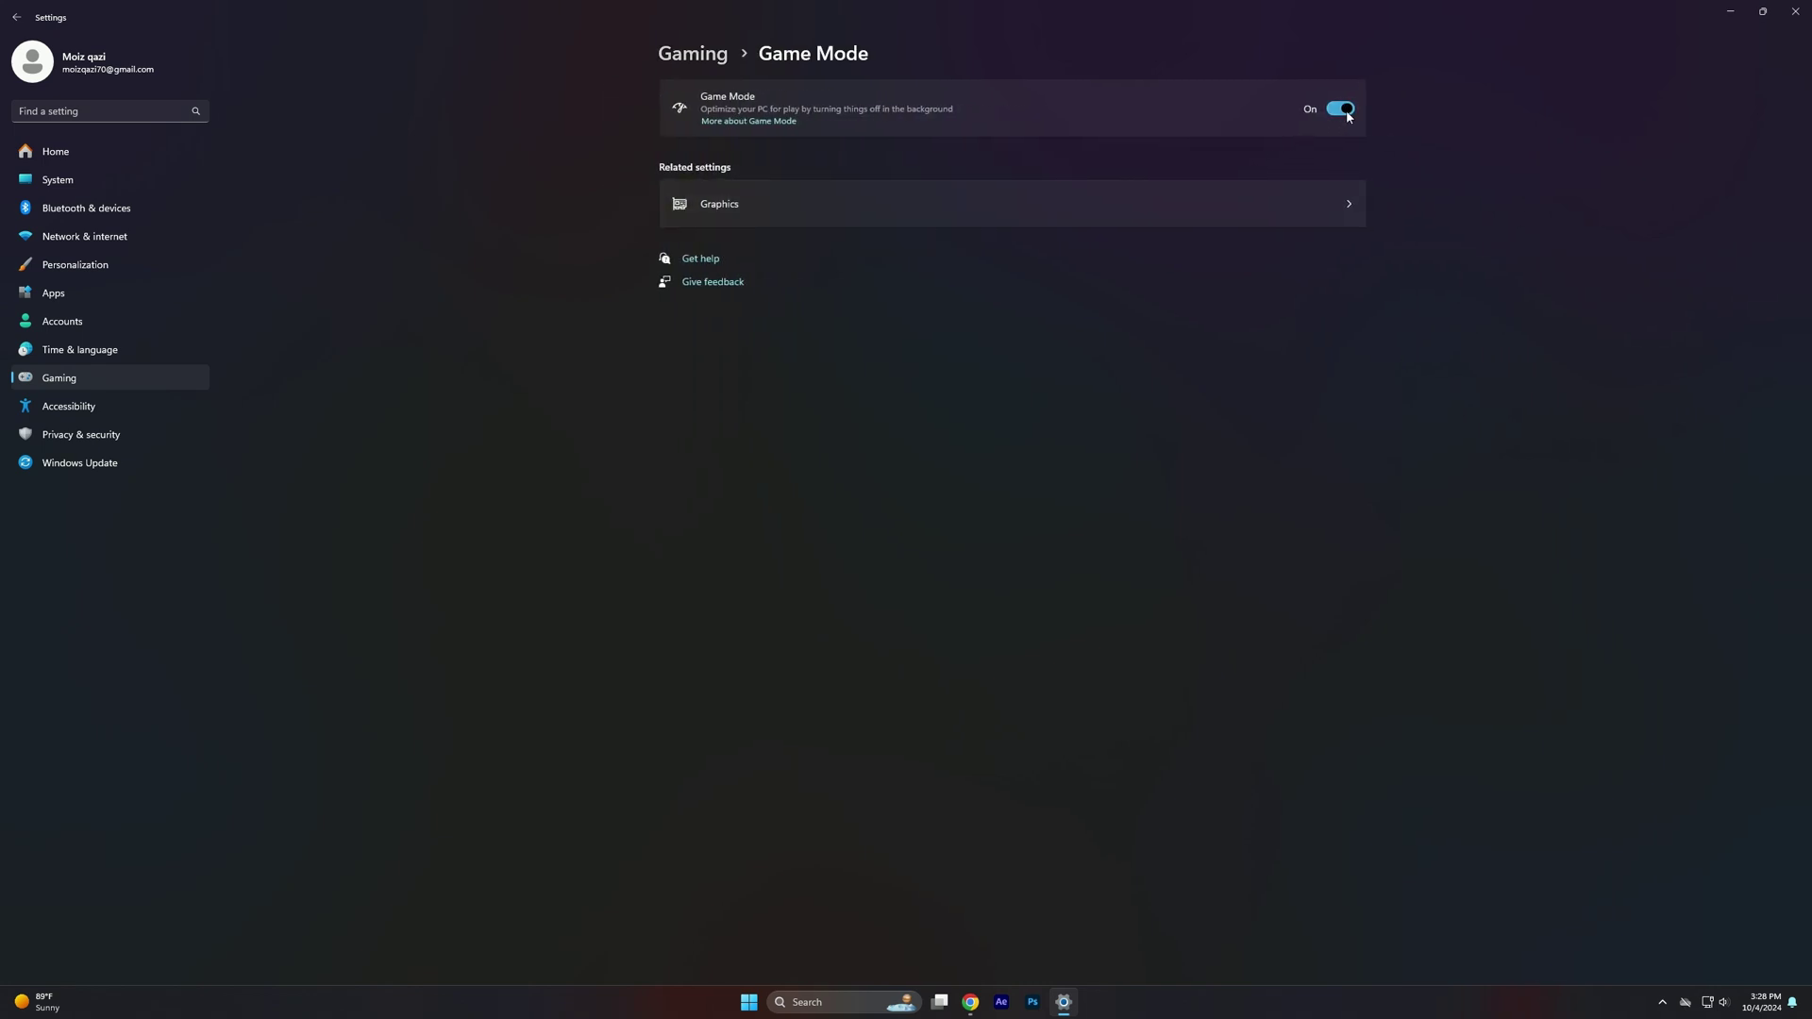
left_click(1347, 111)
Open the default graphics settings and make sure optimizations for windowed games are turned on
left_click(722, 209)
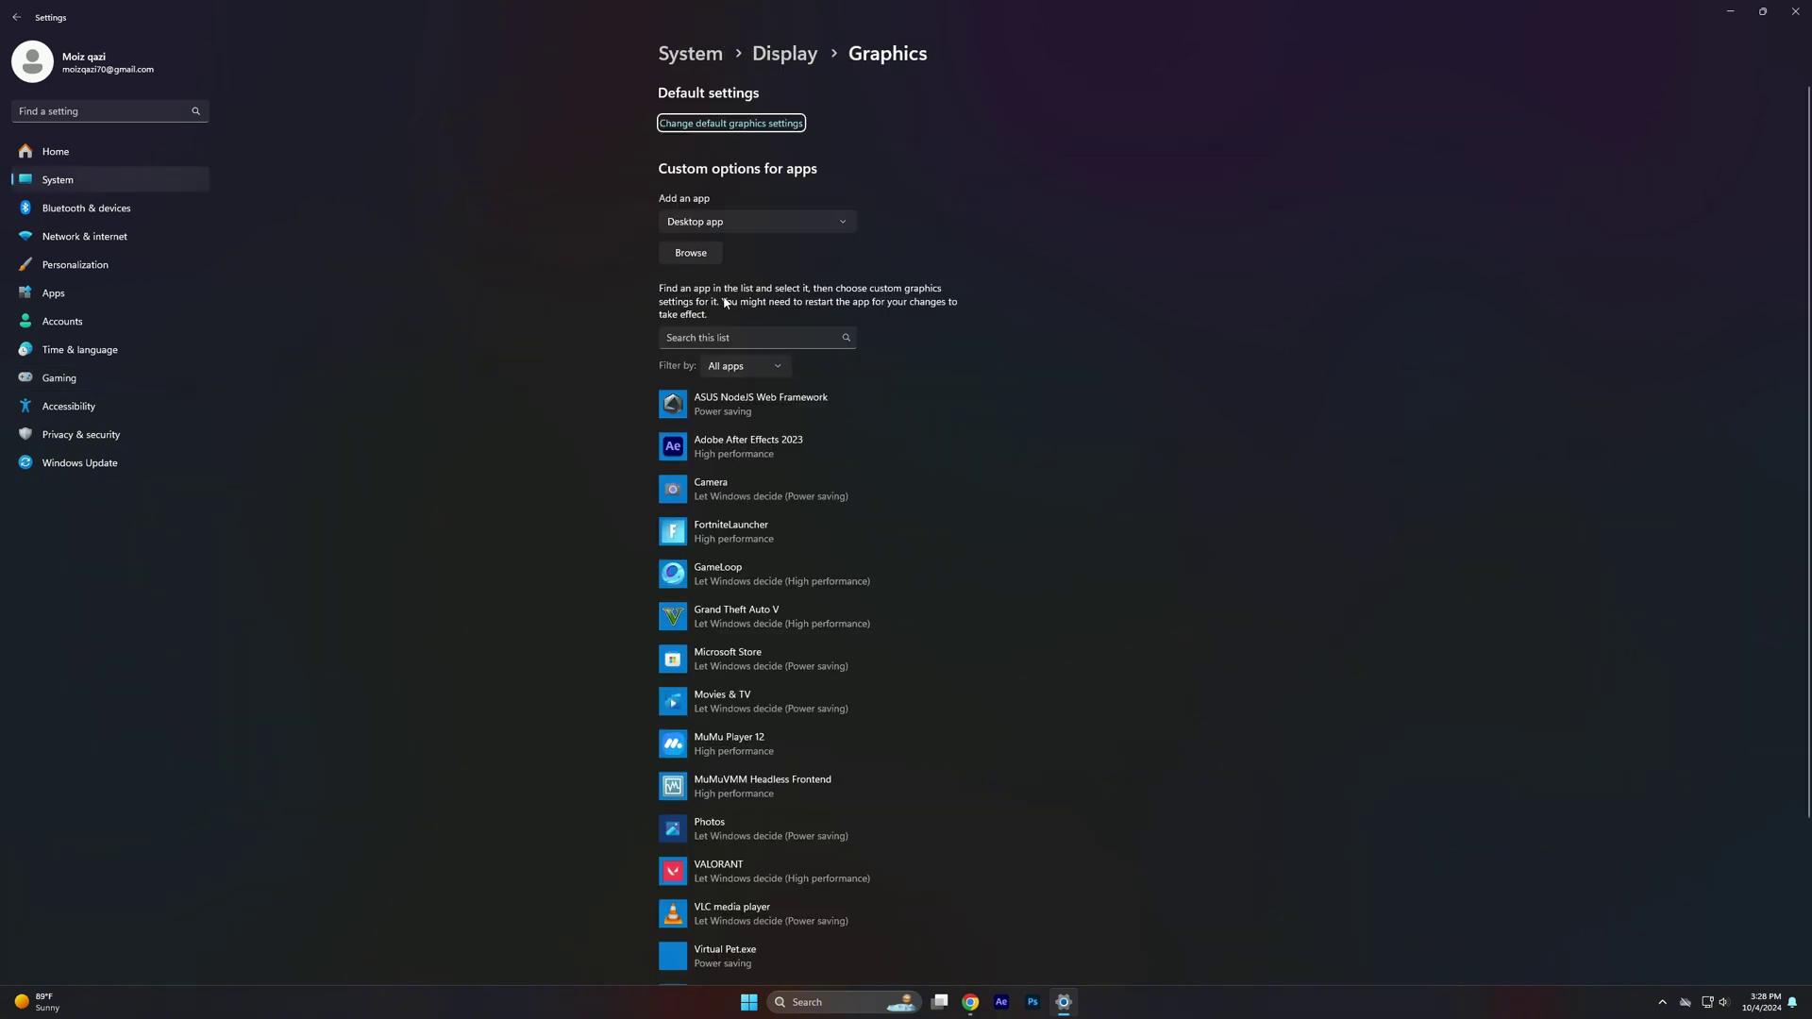
left_click(700, 125)
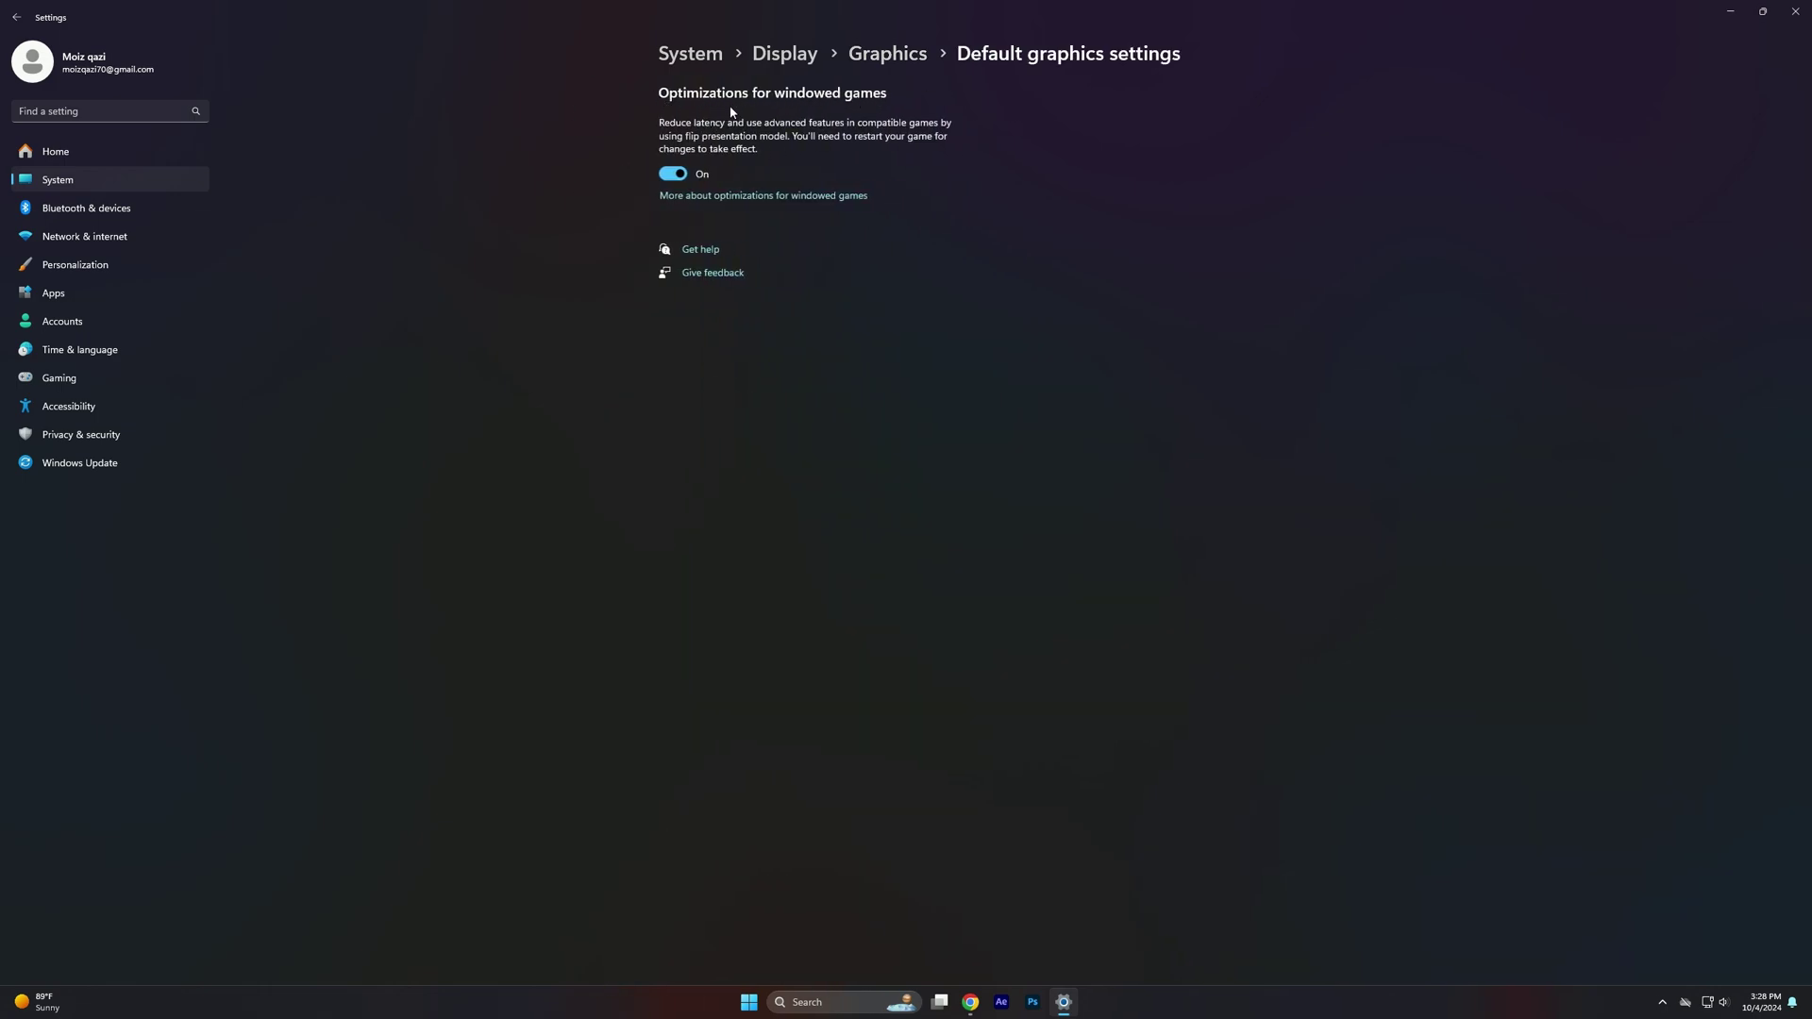
left_click(669, 178)
Check for Windows updates and close the settings window
left_click(63, 468)
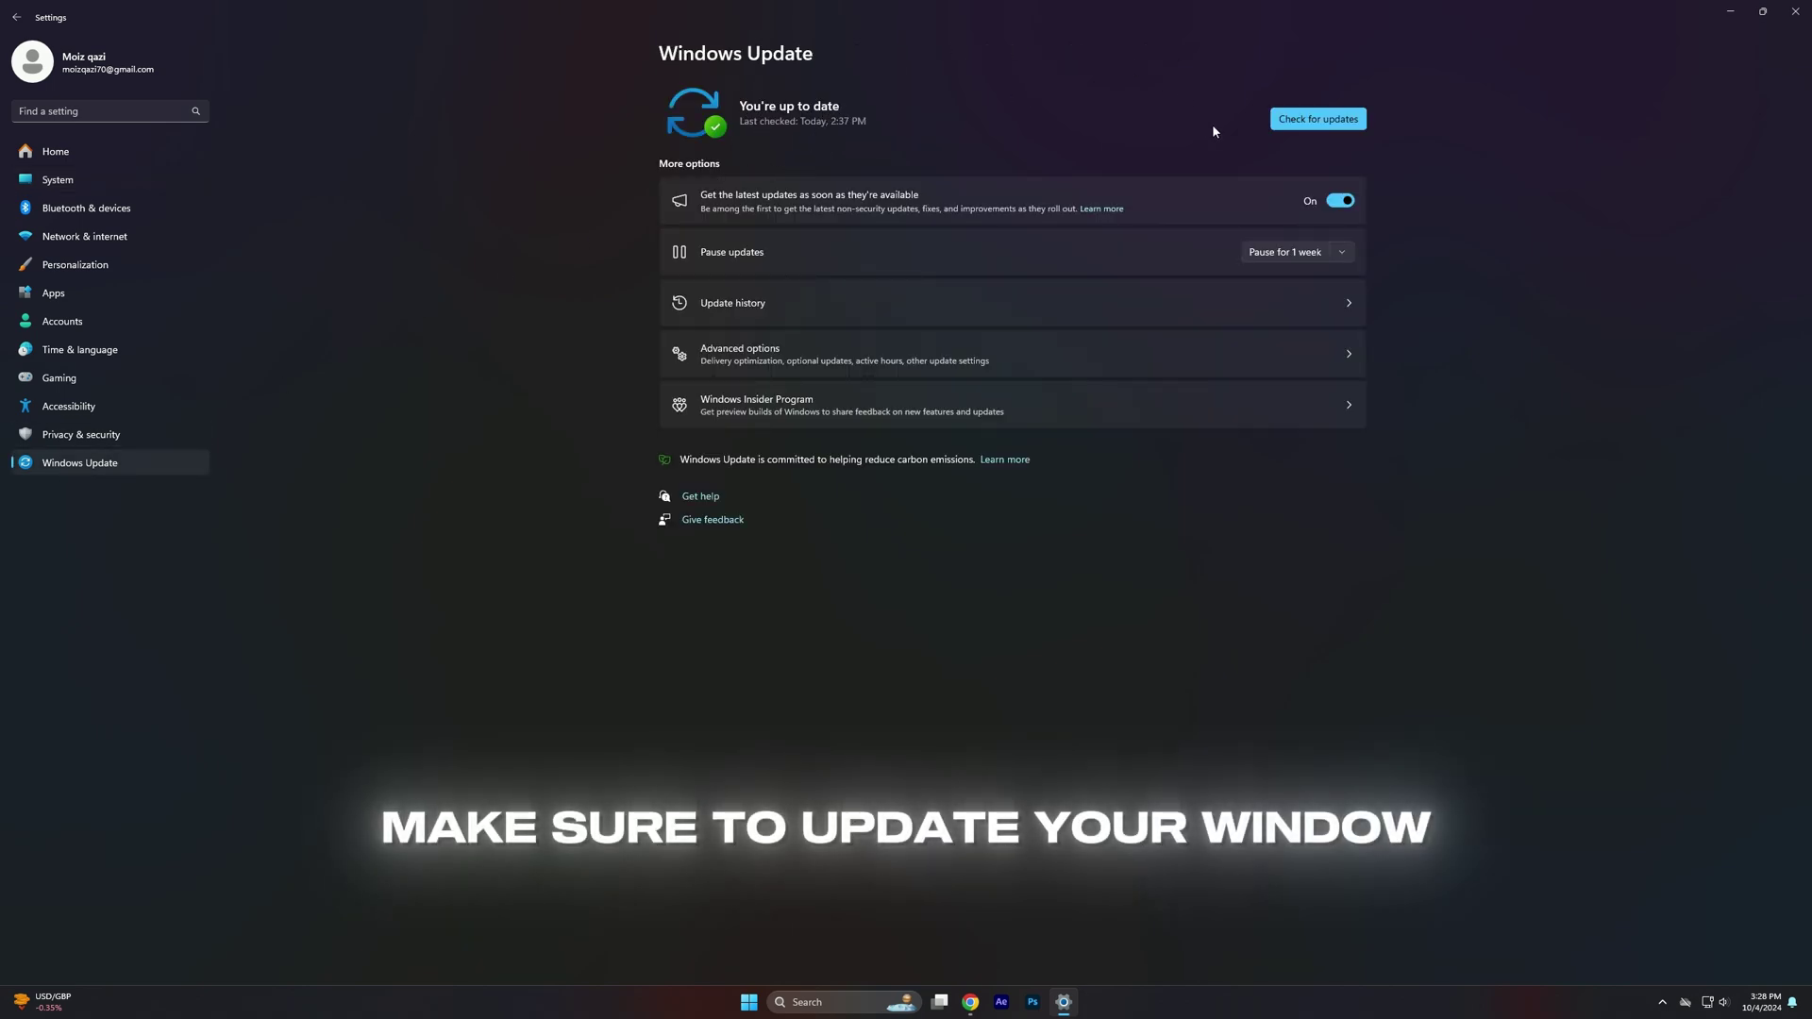
left_click(1308, 118)
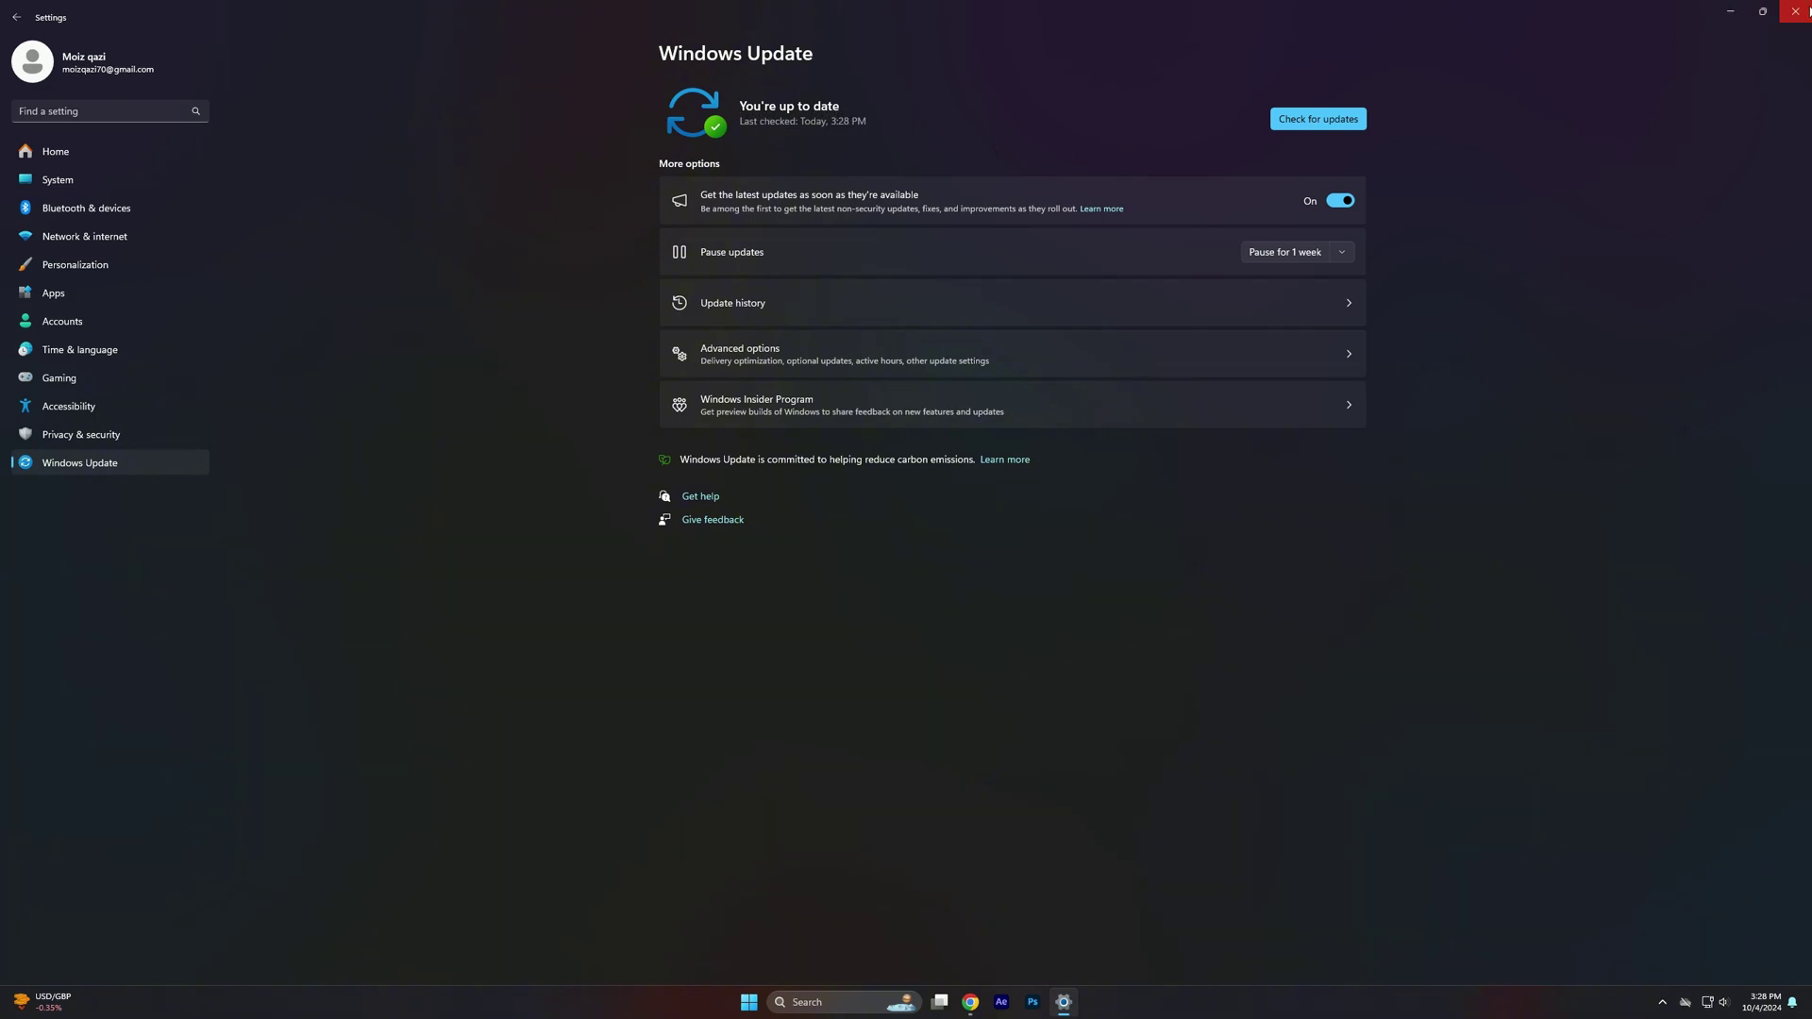
left_click(1795, 11)
Switch to AMD Software: Adrenalin Edition, check for driver updates in its system settings and close it
right_click(1010, 442)
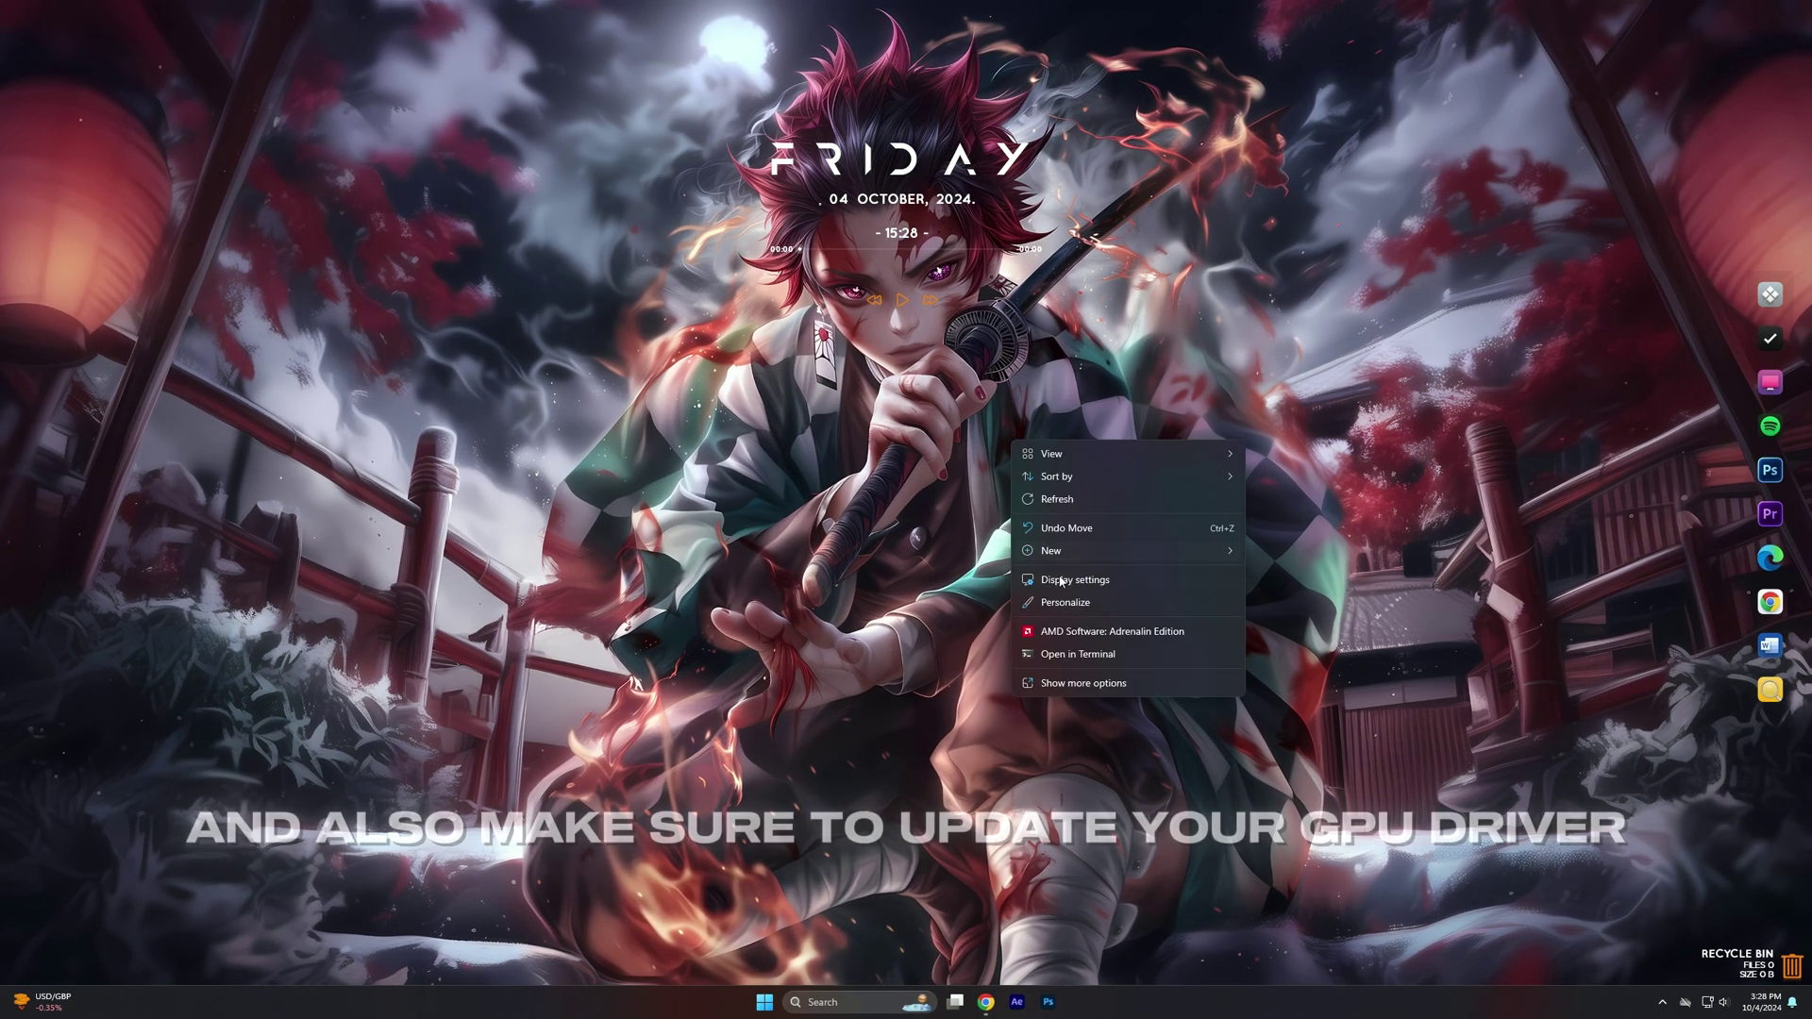
left_click(1112, 630)
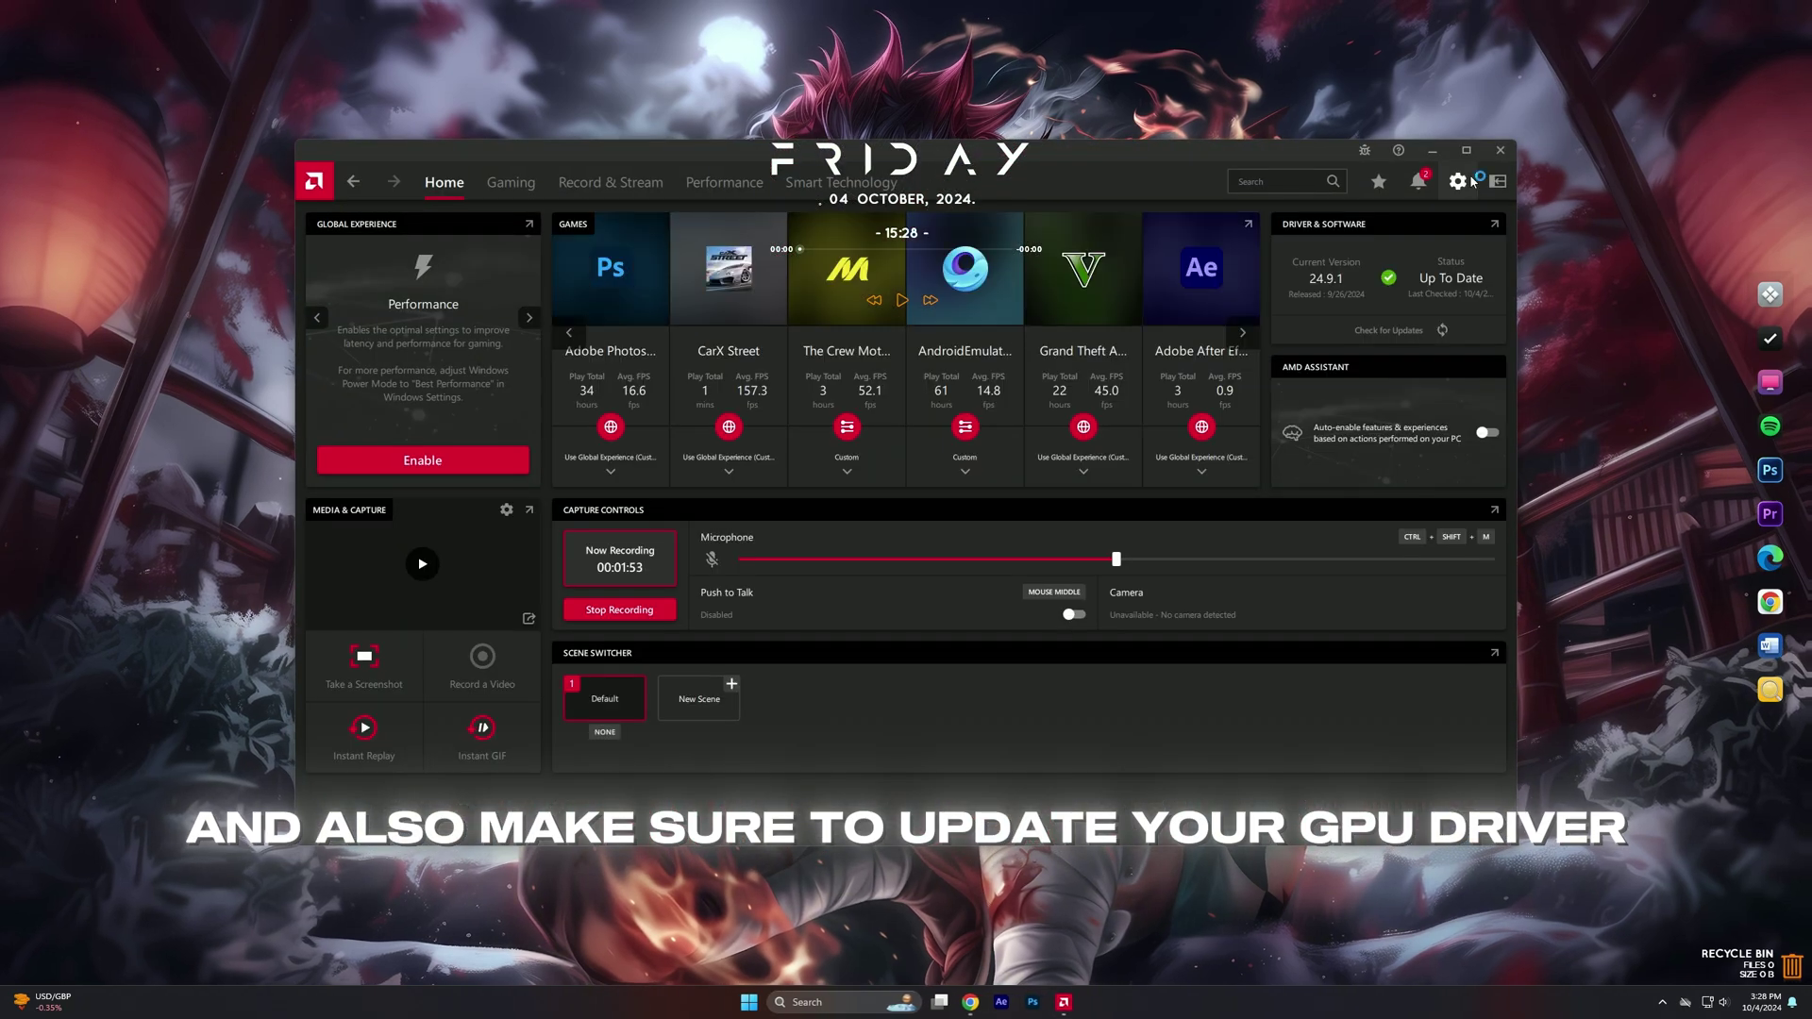
left_click(1468, 180)
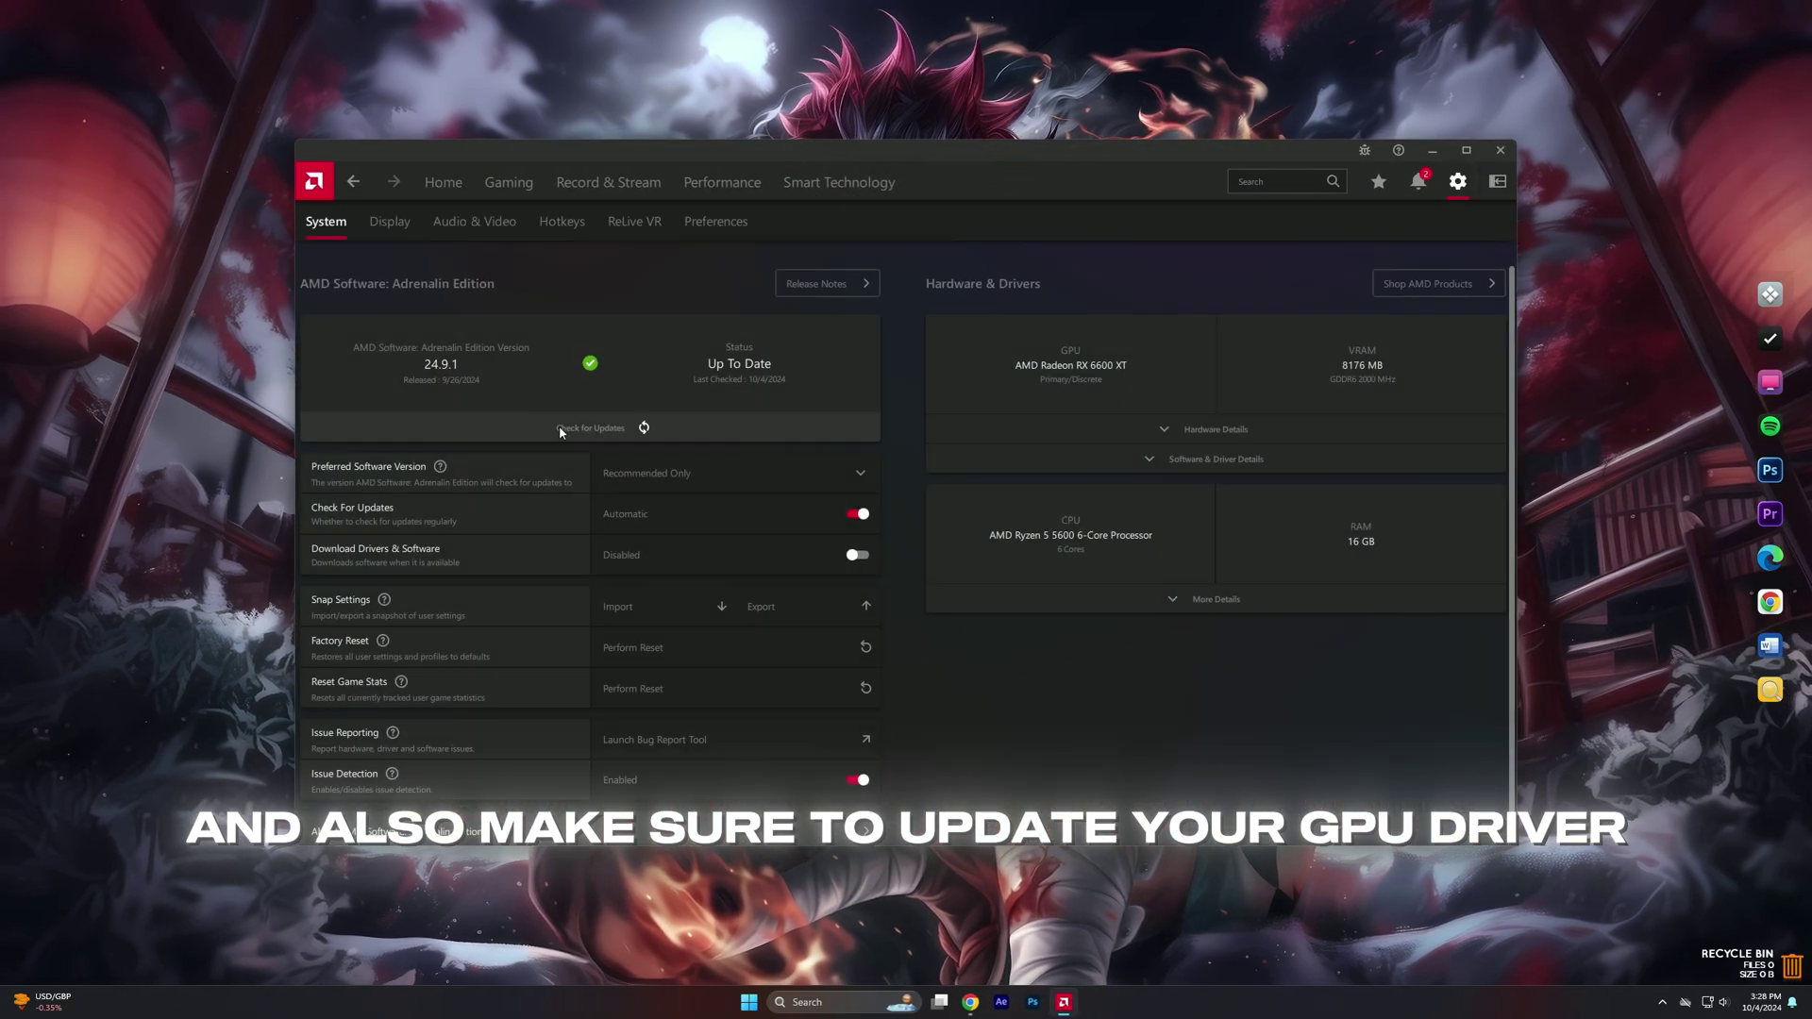
left_click(642, 426)
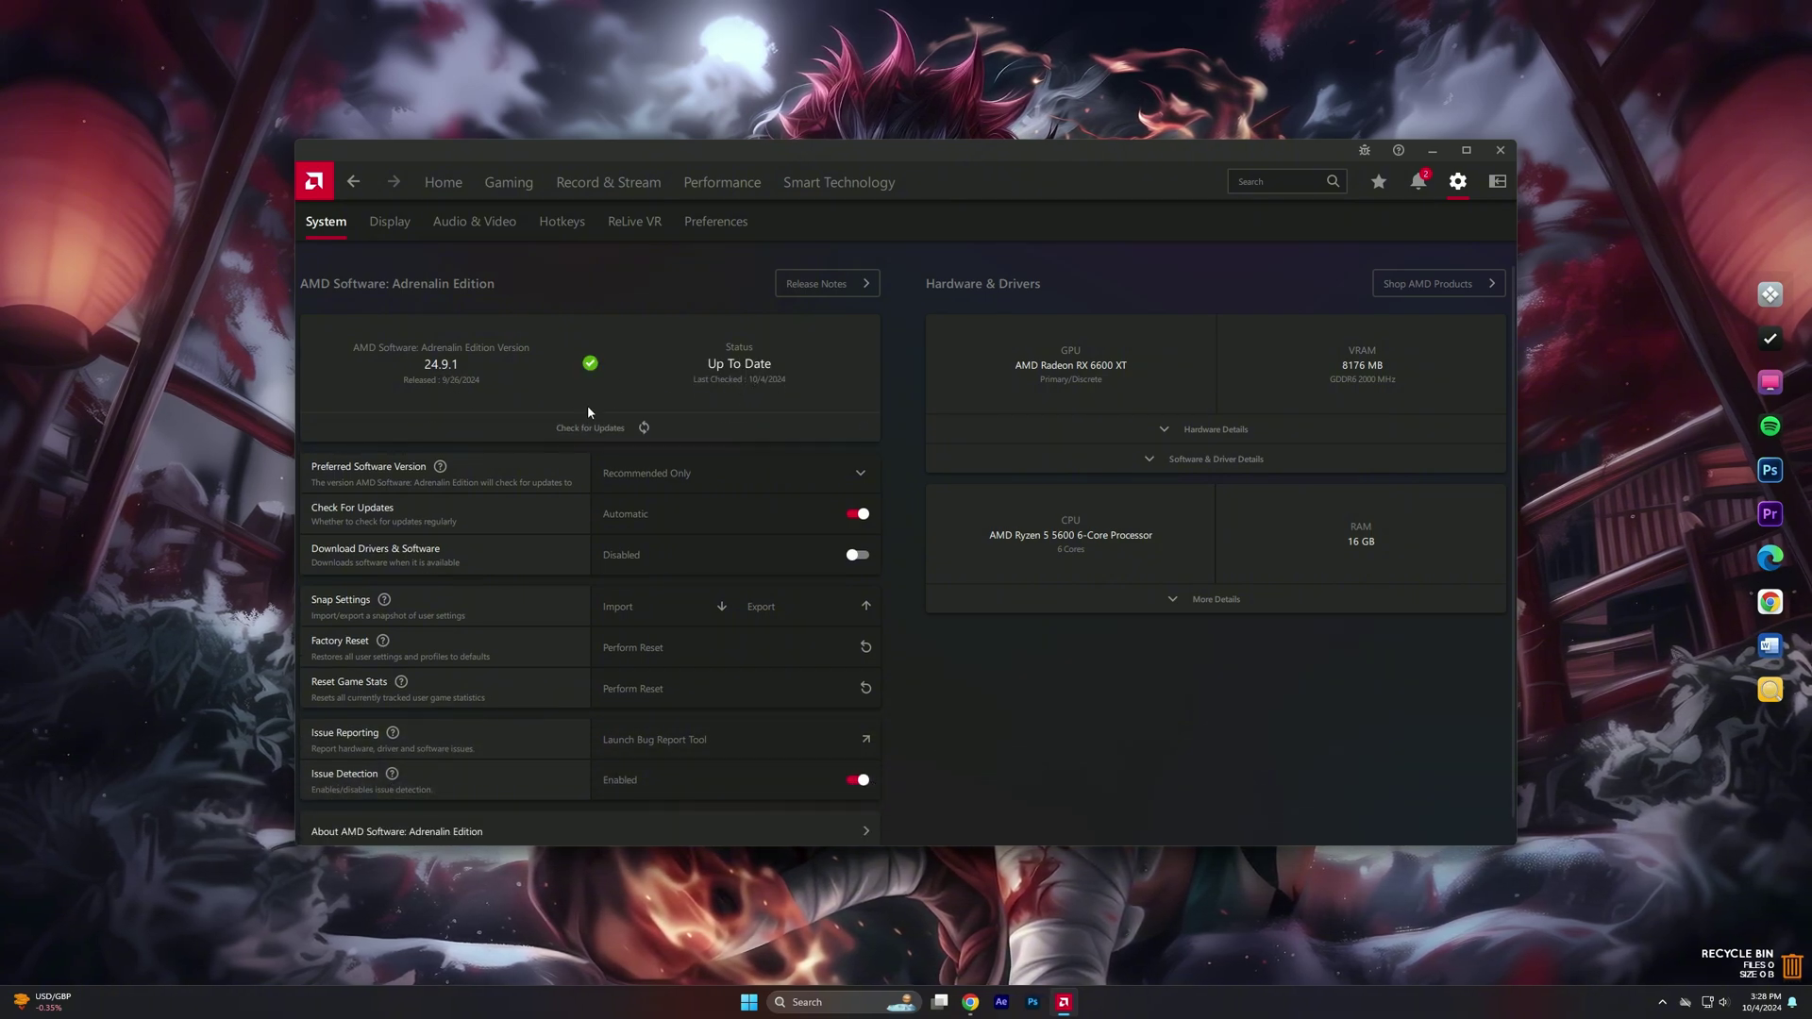
left_click(1500, 150)
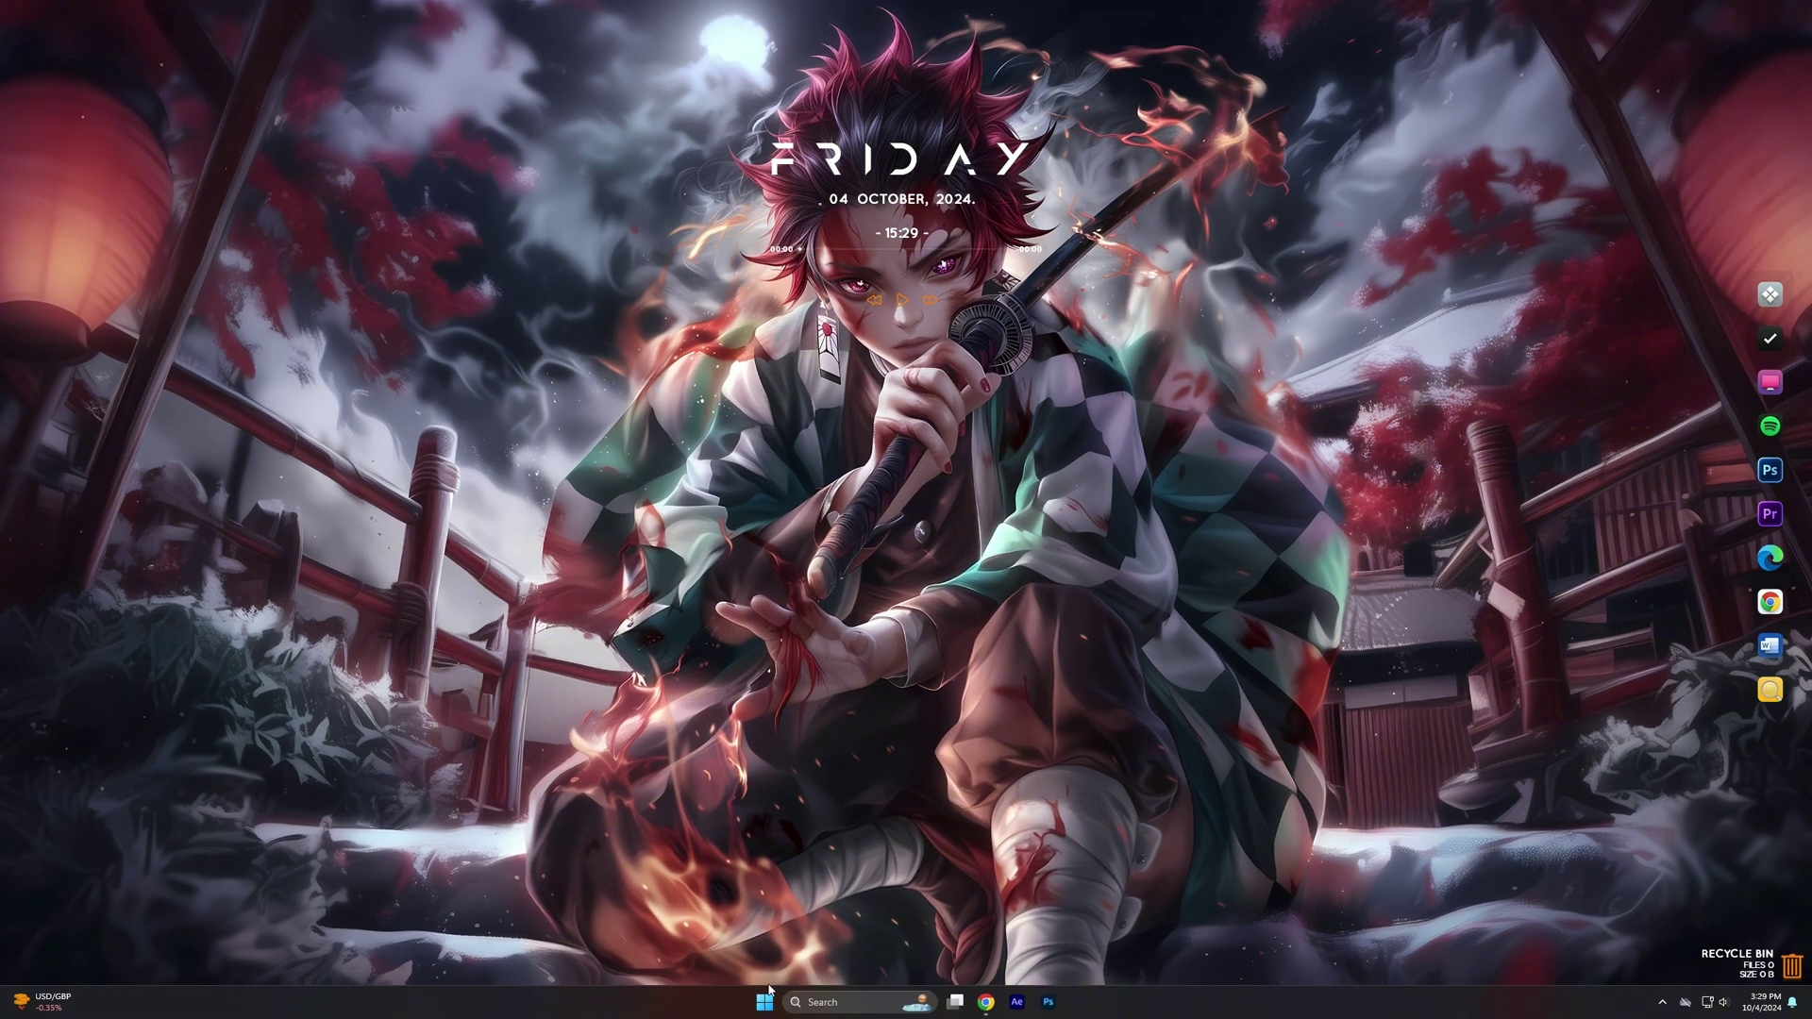
Search for "advance system settings", open the advanced system properties and bring up the Performance Options
key("super")
type("ad")
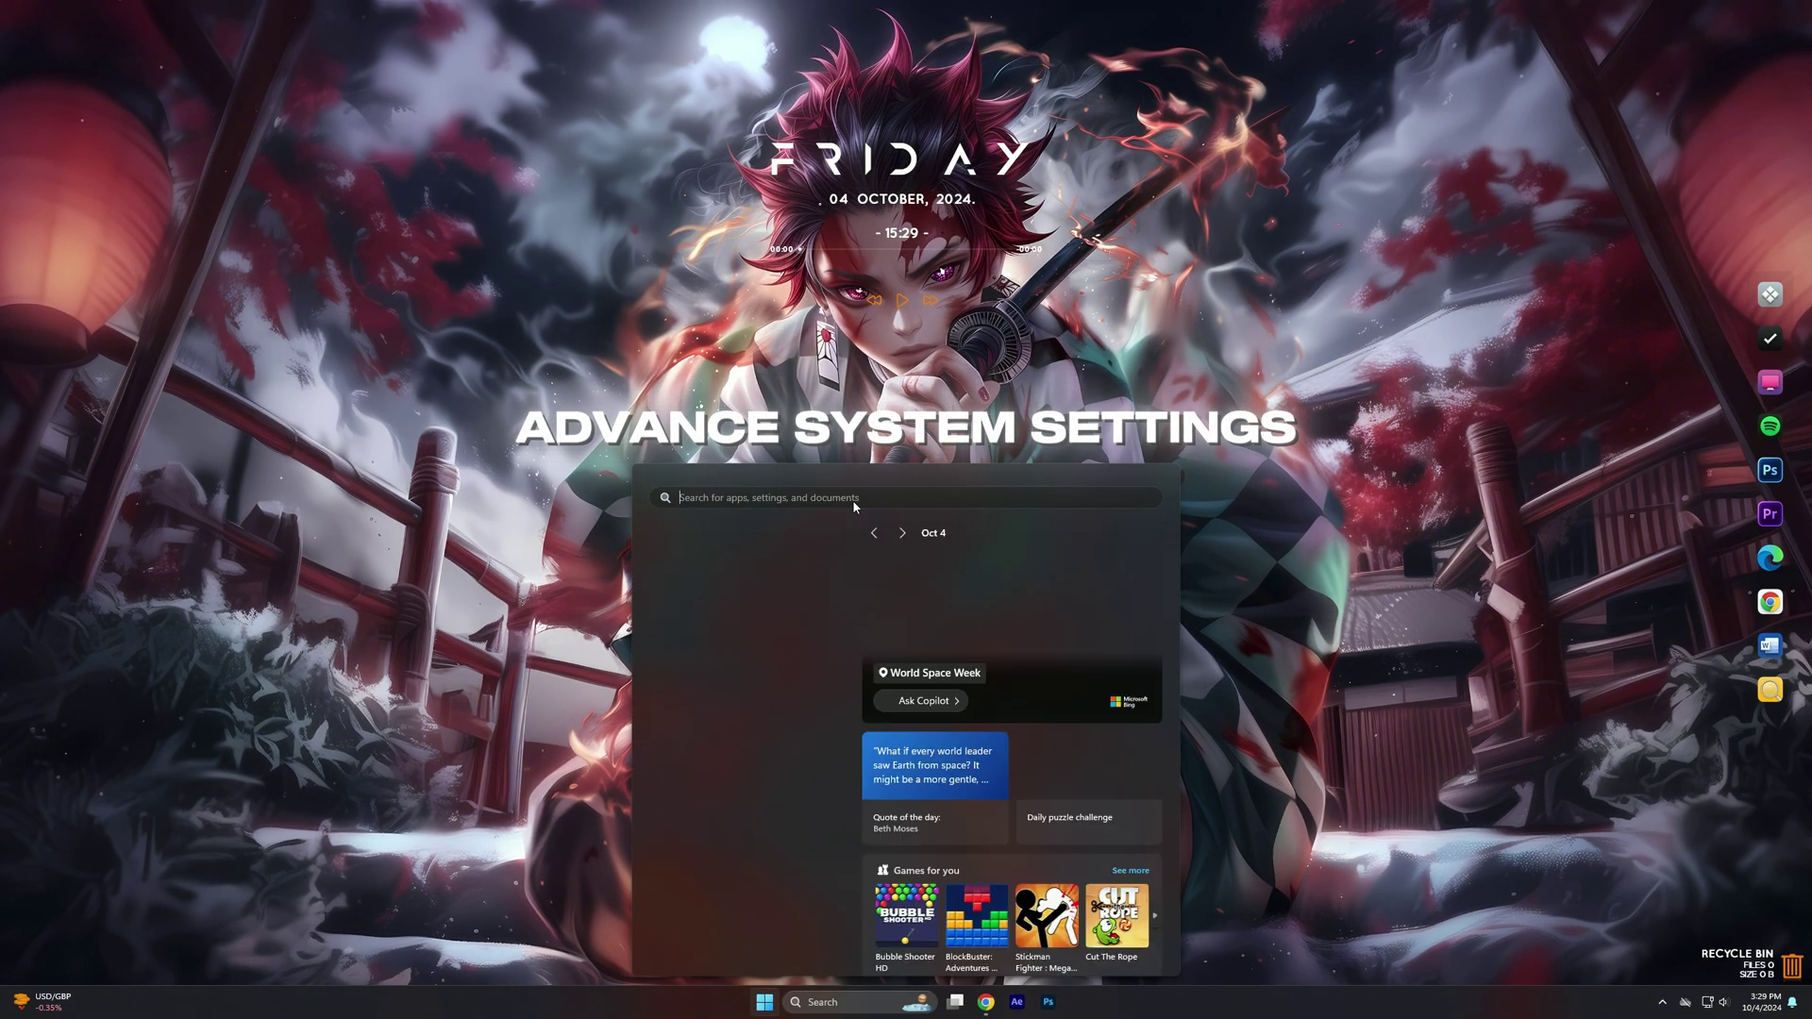
type("van")
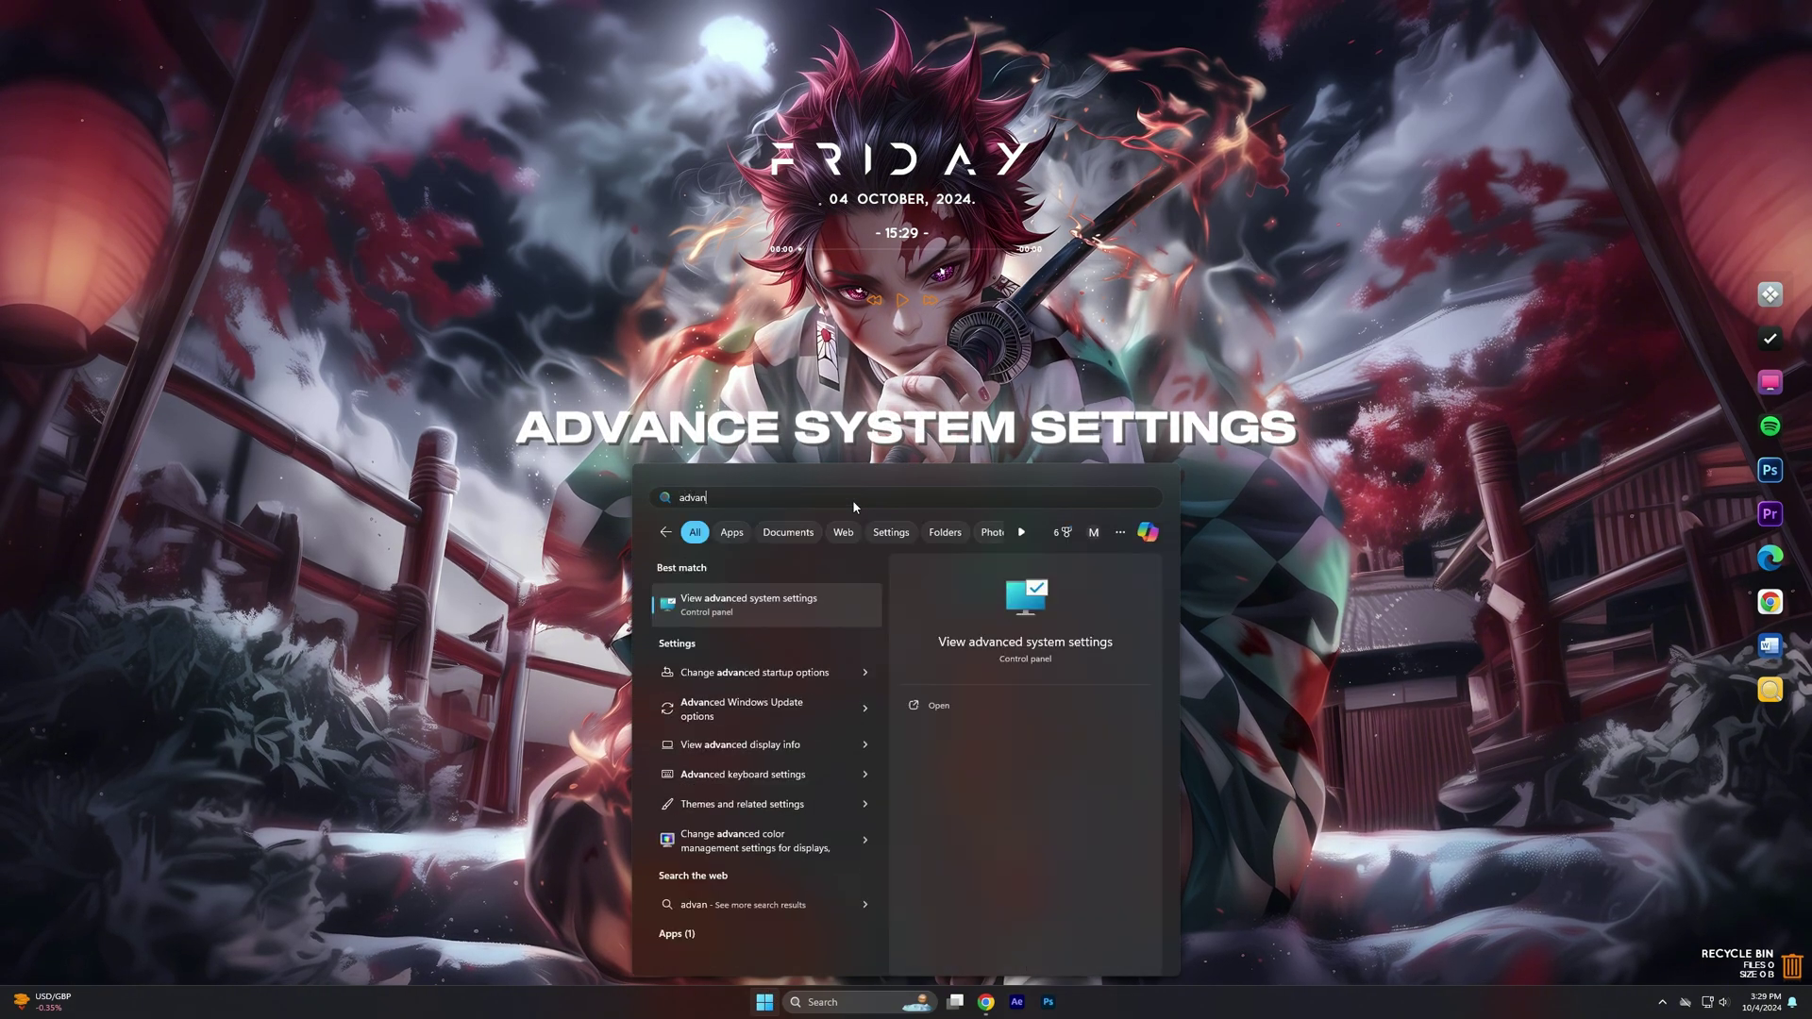
type("ce system ")
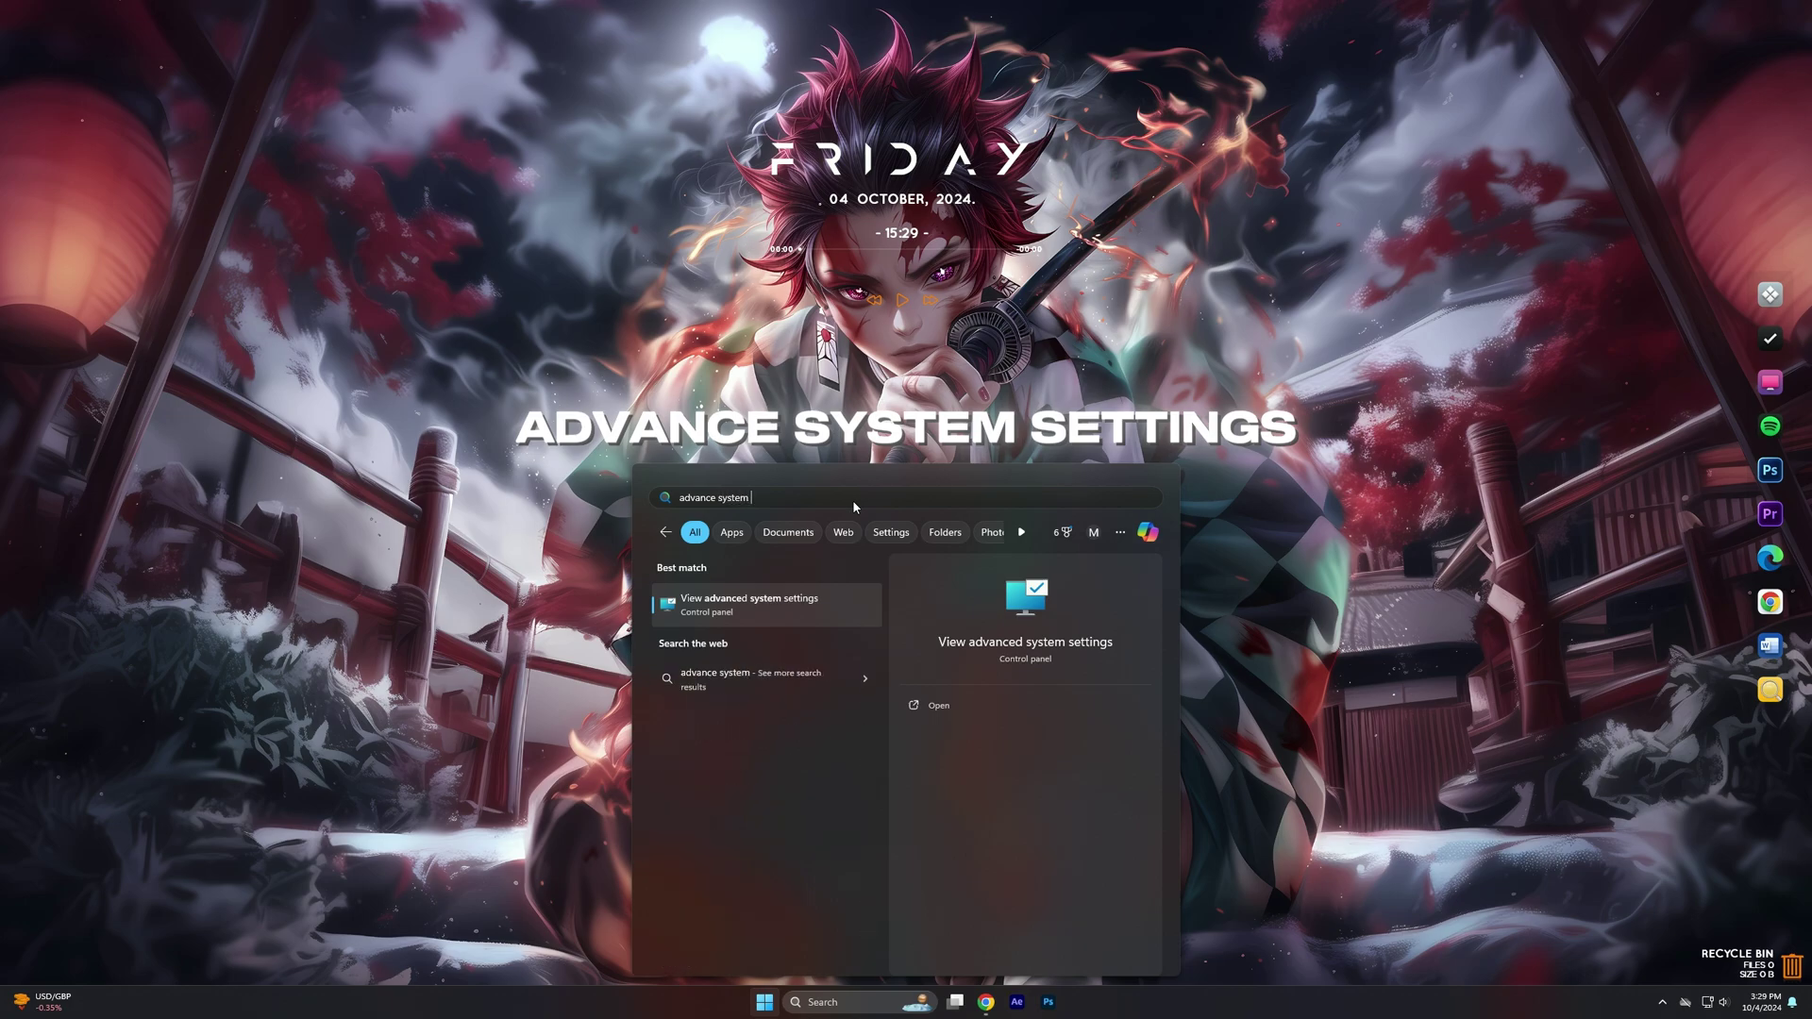
type("settings")
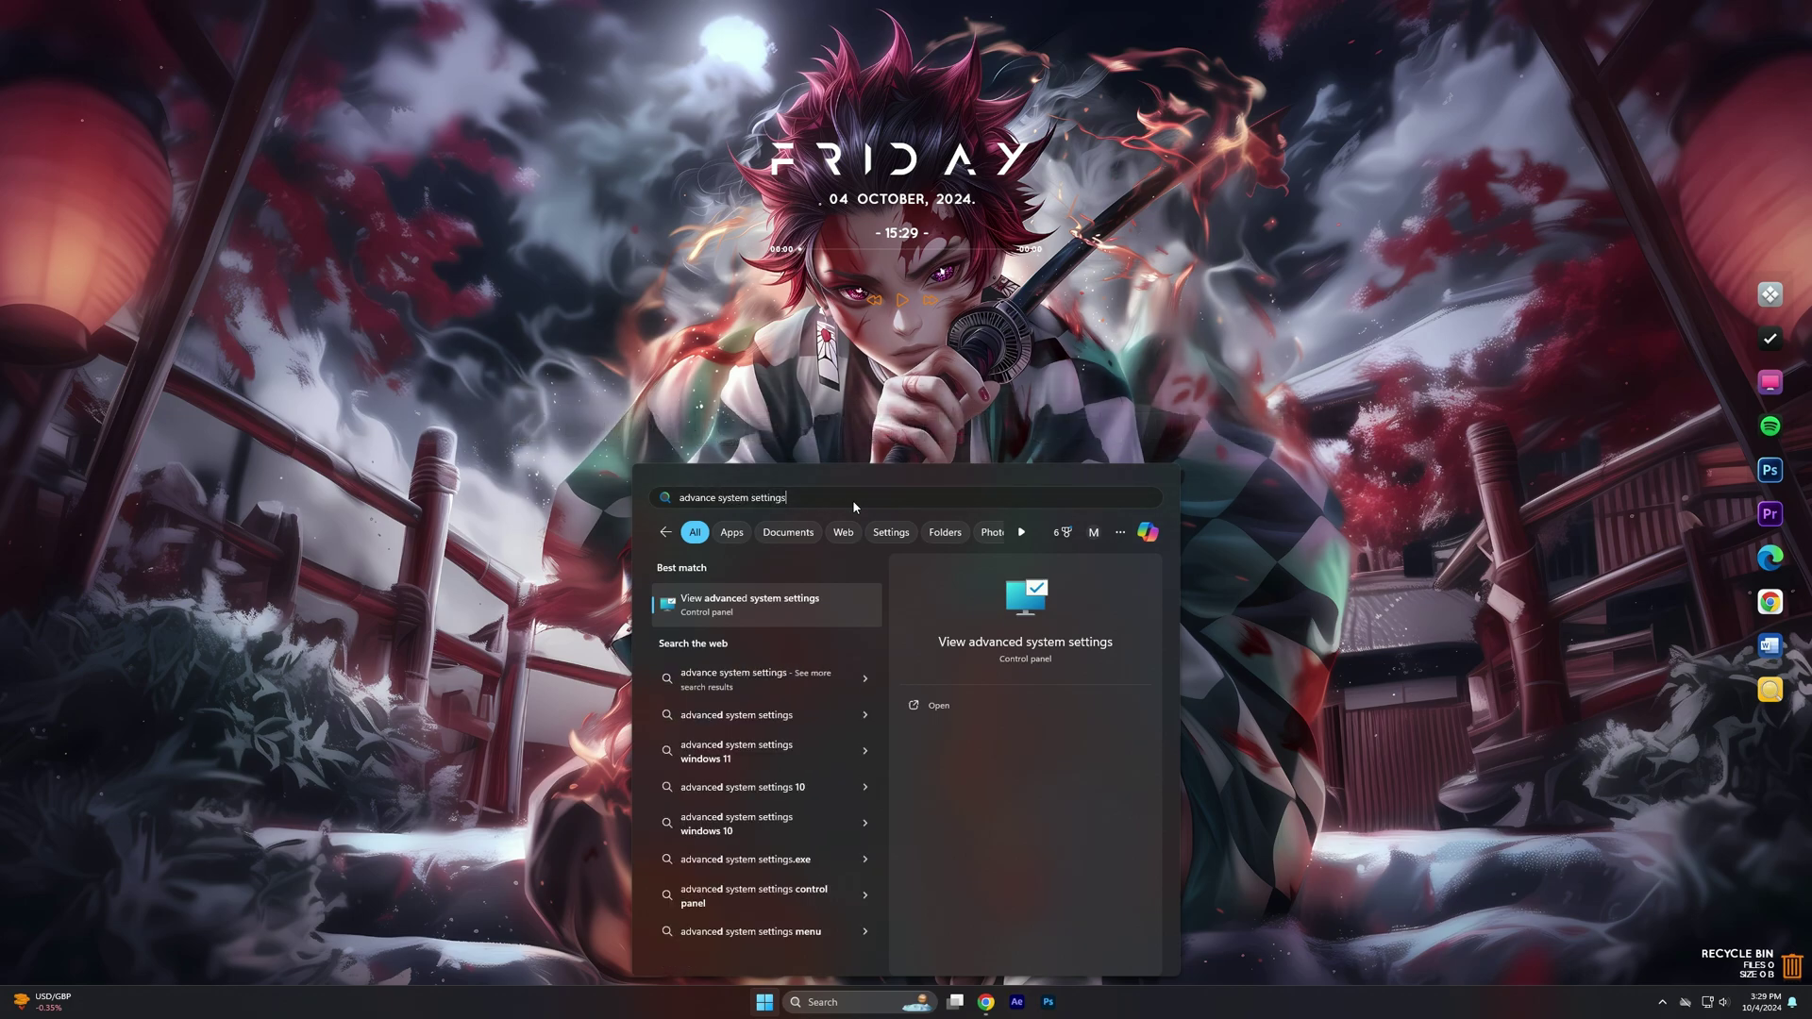
left_click(734, 605)
left_click_drag(218, 60, 957, 376)
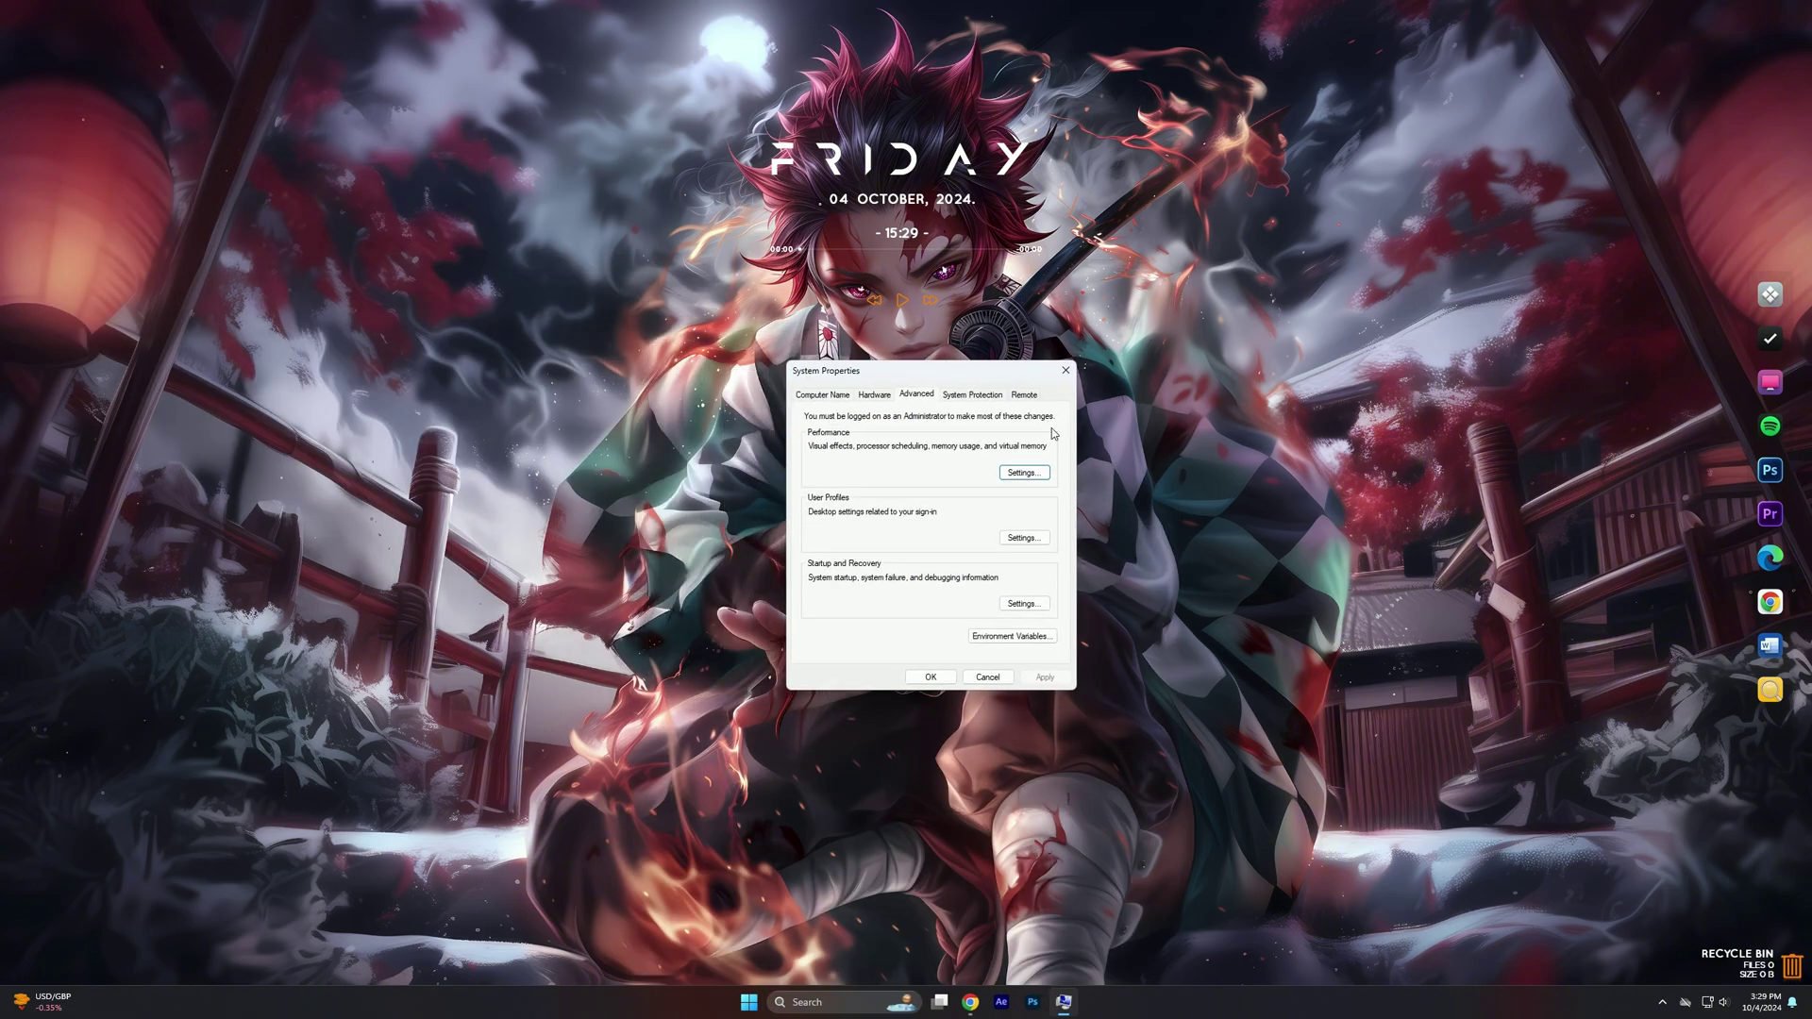
left_click(1032, 476)
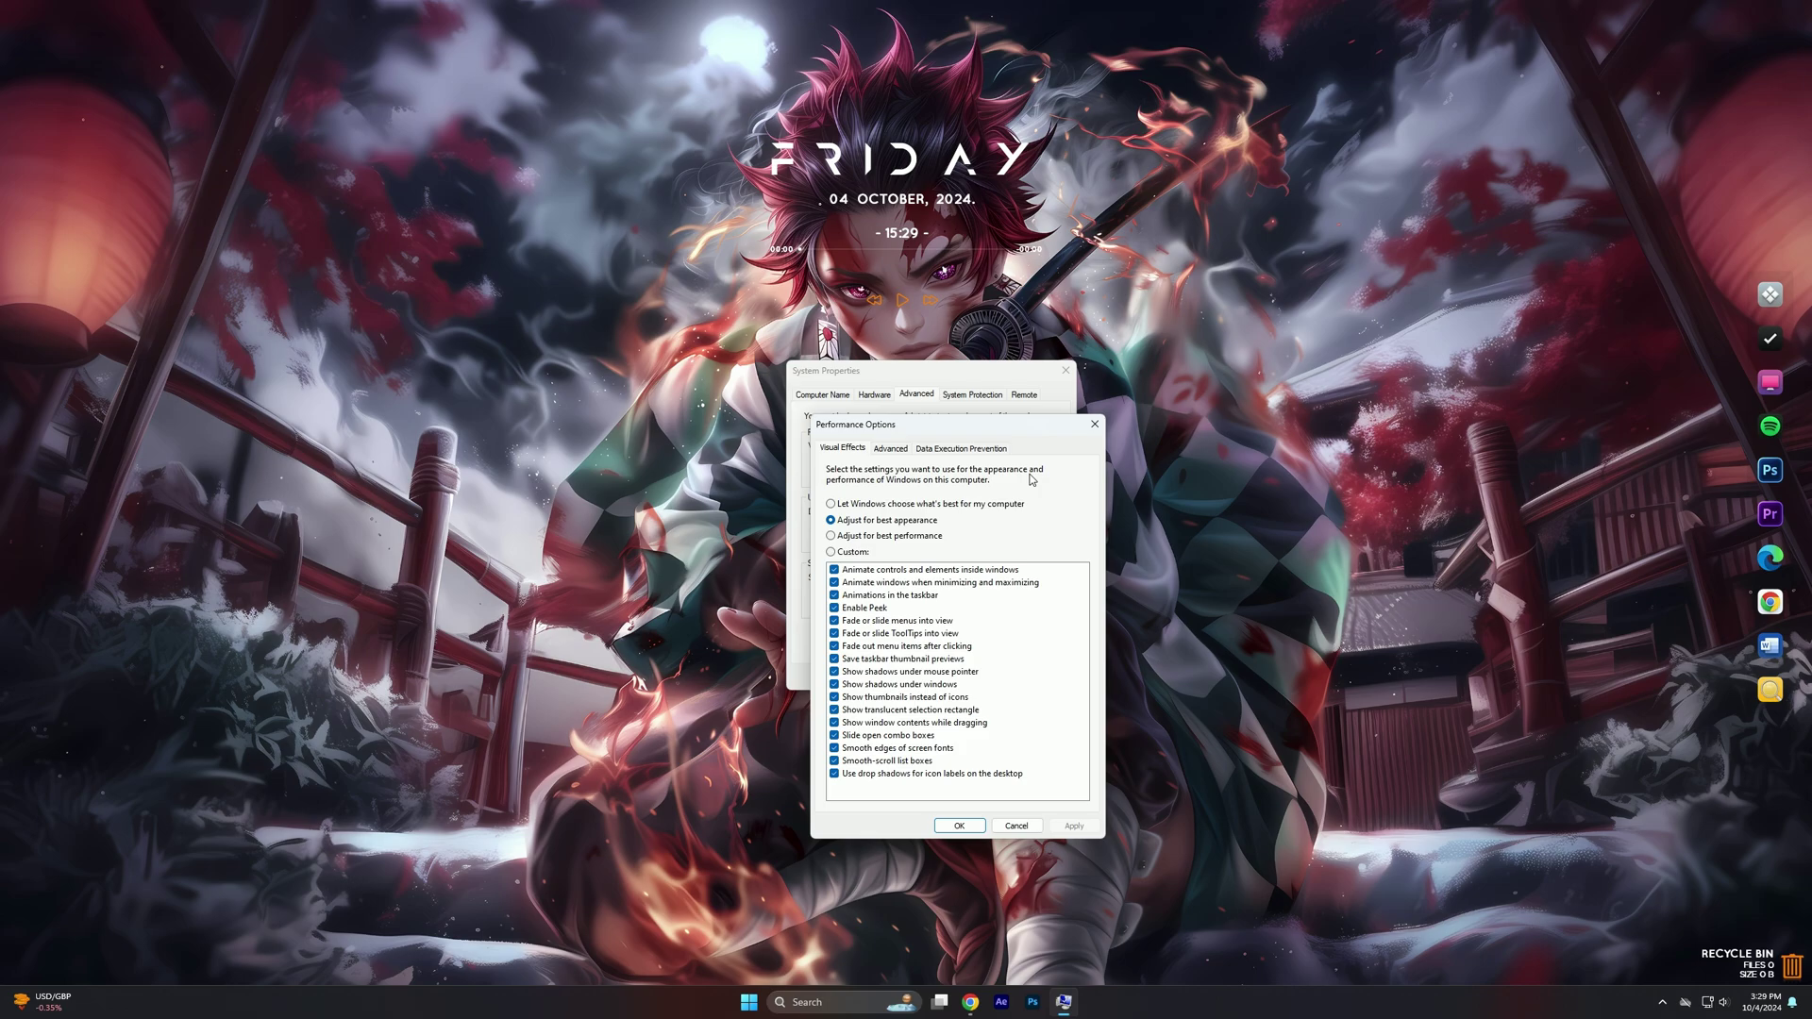
Adjust visual effects for best performance, keeping only thumbnails instead of icons and smooth edges of screen fonts, and confirm both system dialogs
left_click(835, 537)
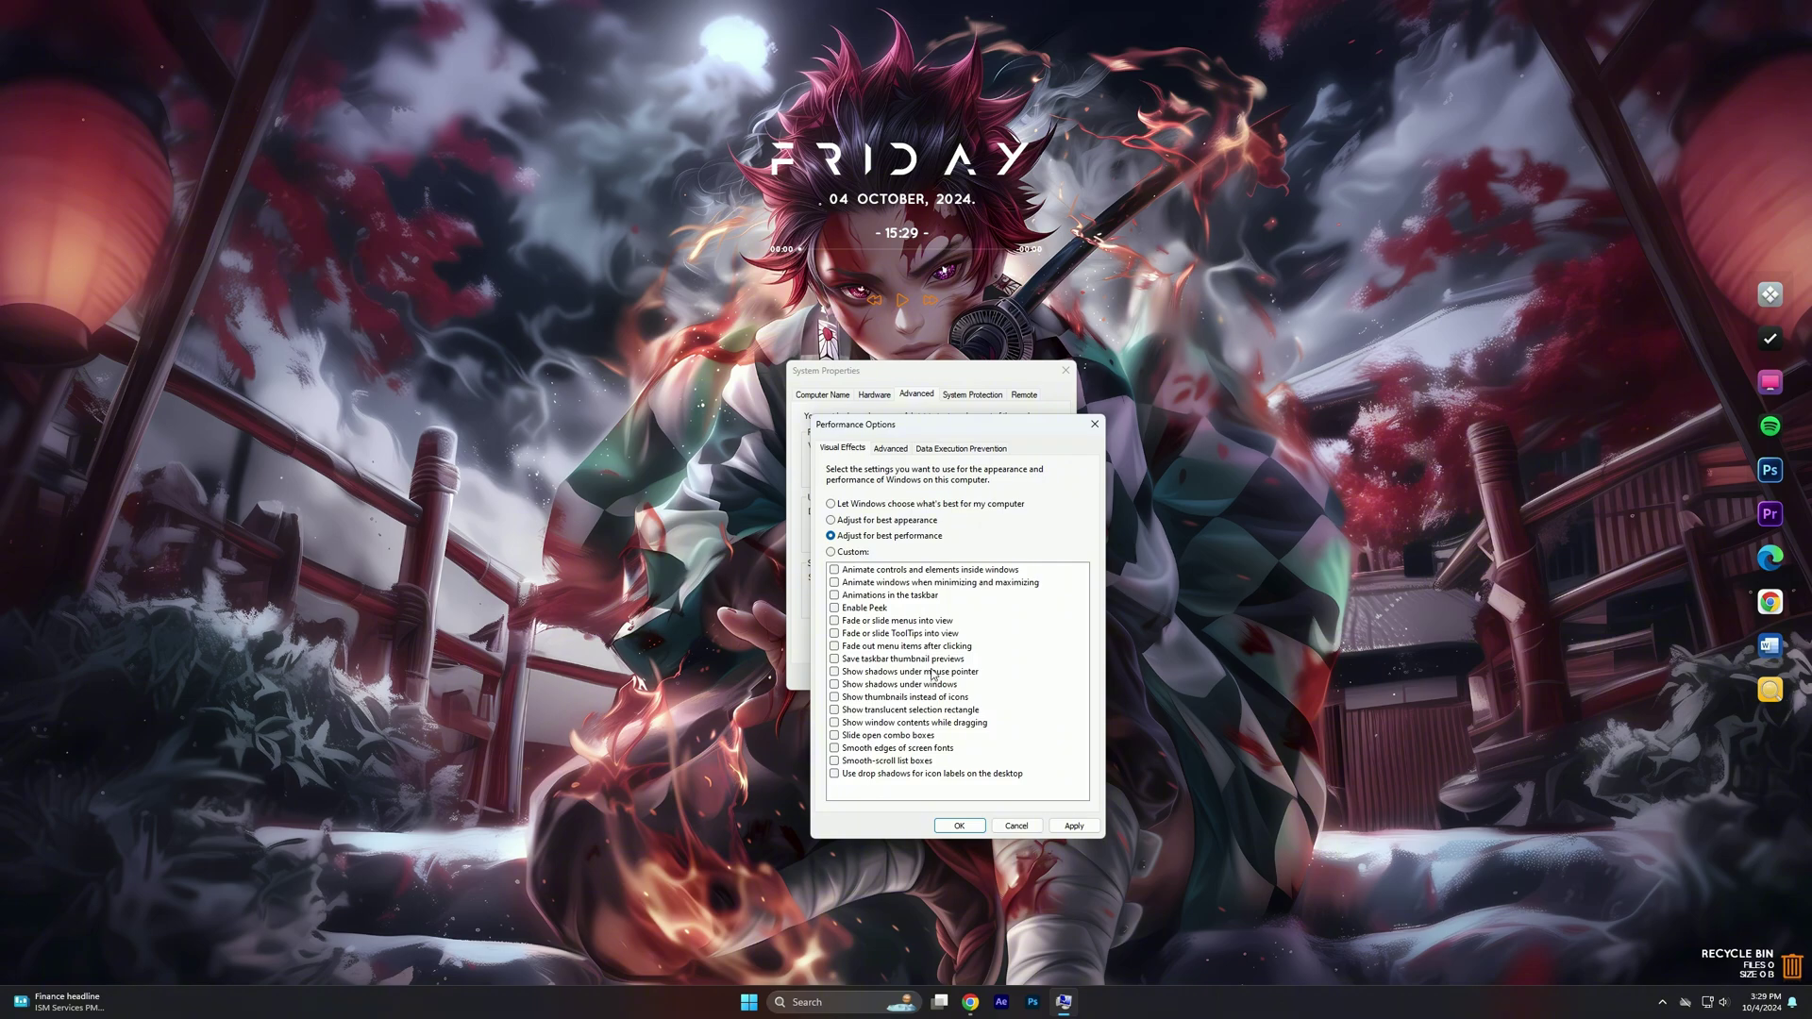
left_click(841, 698)
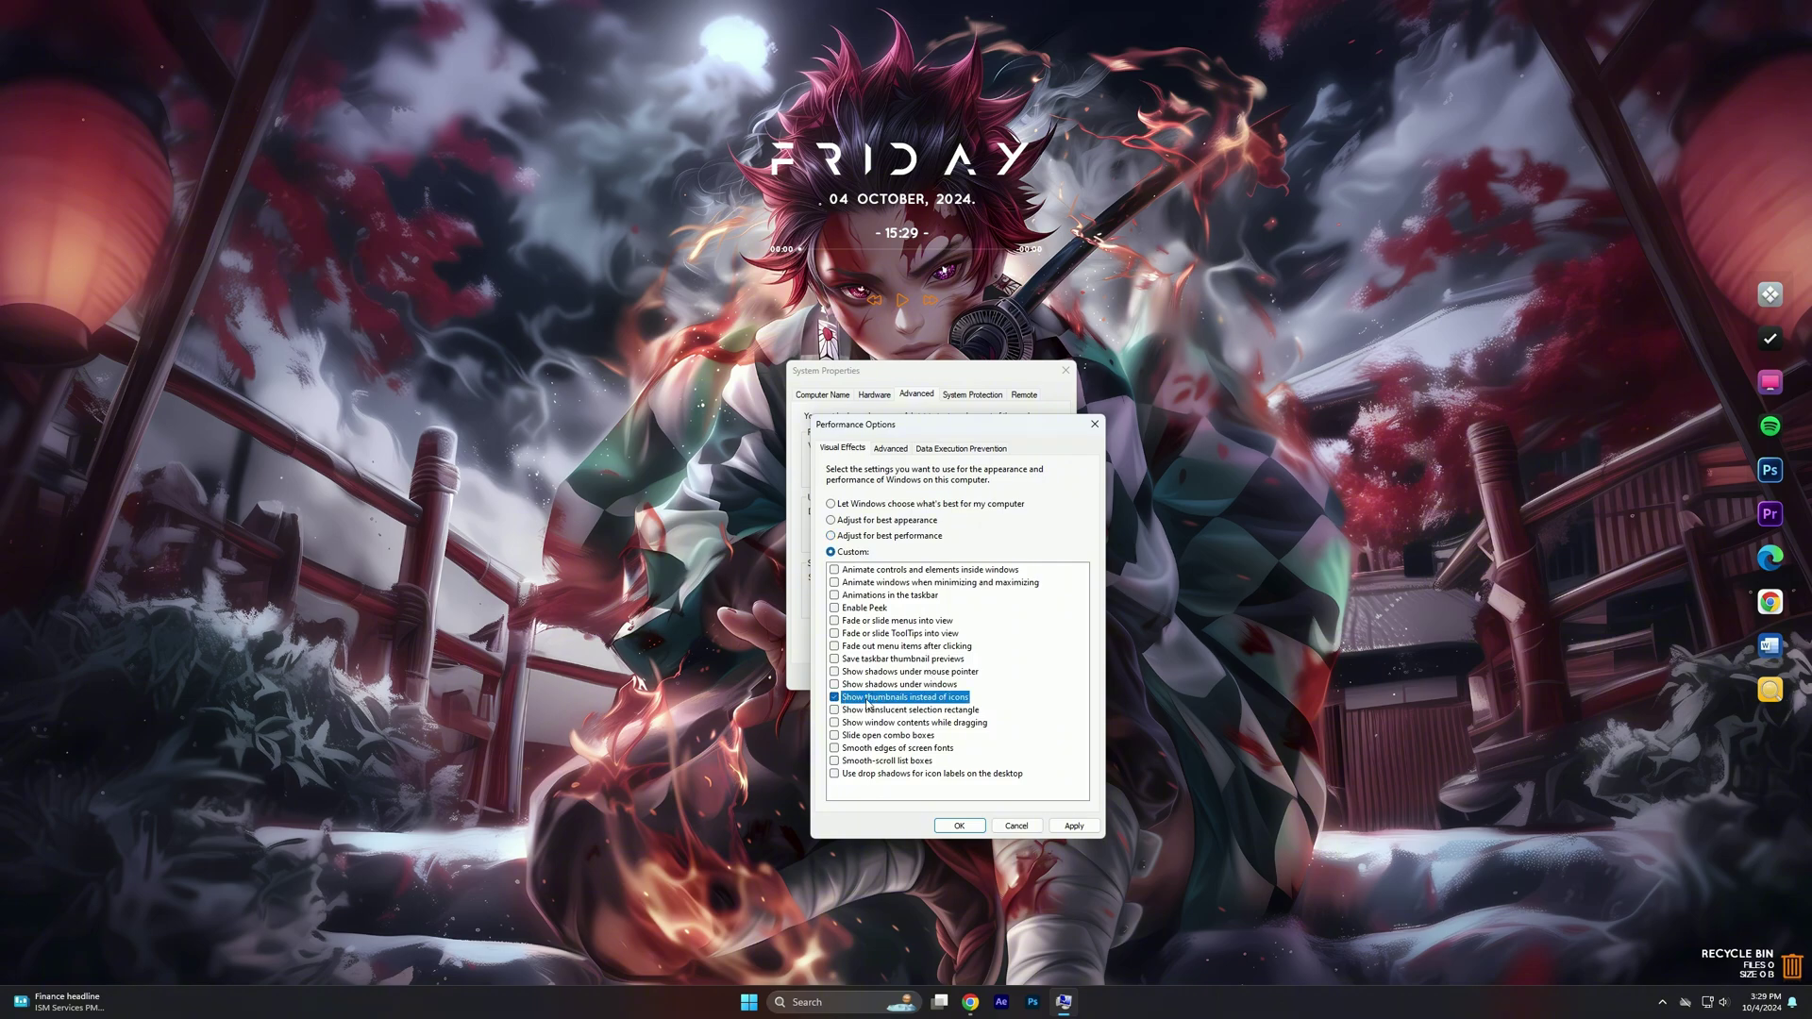
left_click(834, 751)
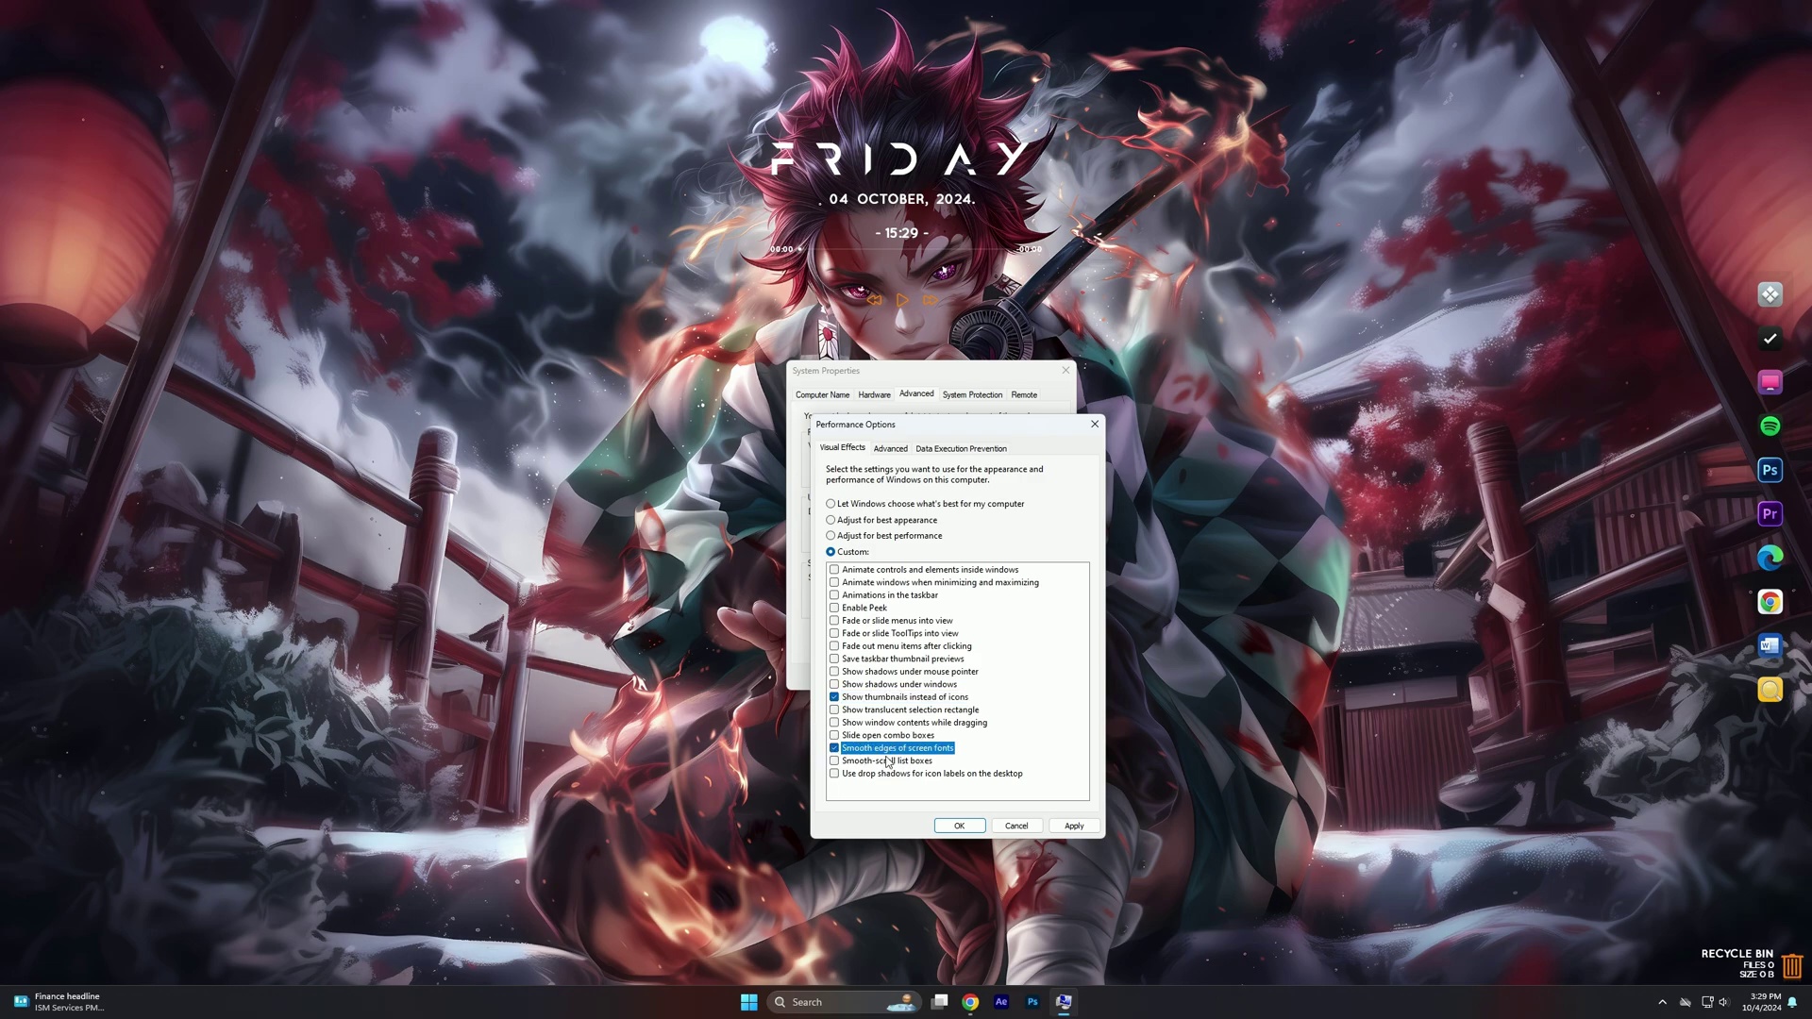
left_click(1064, 830)
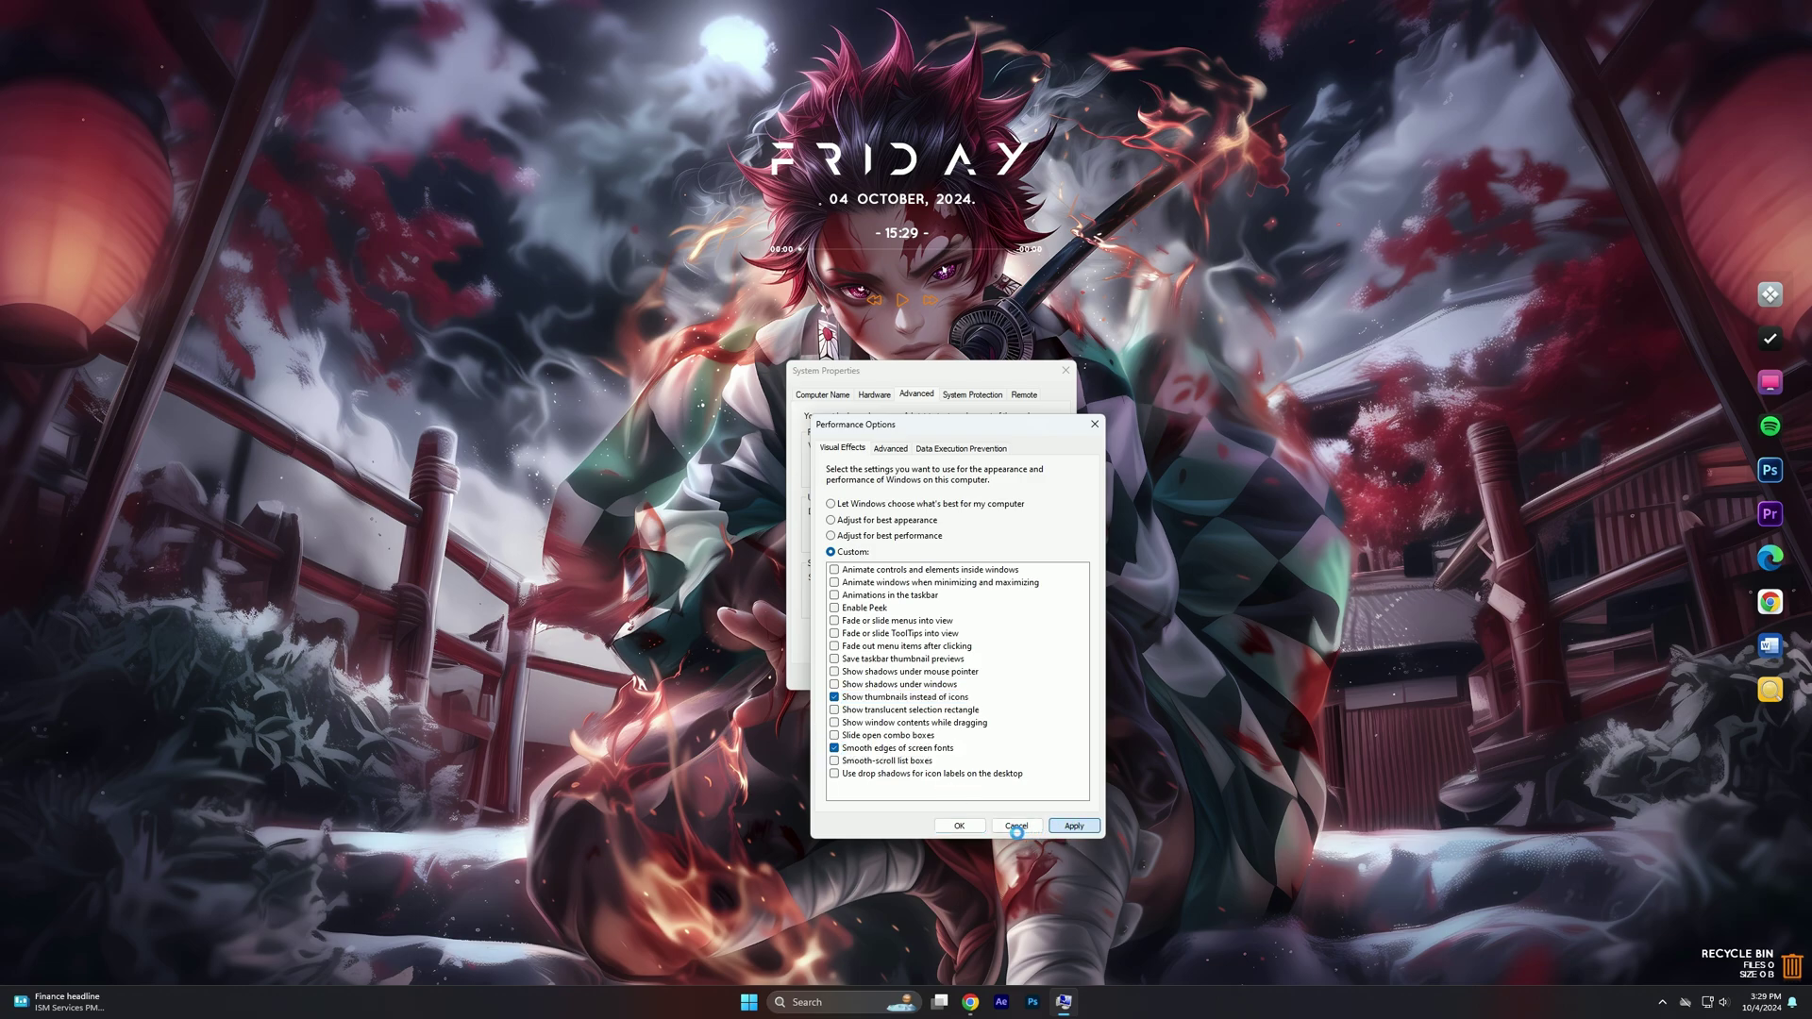
left_click(947, 827)
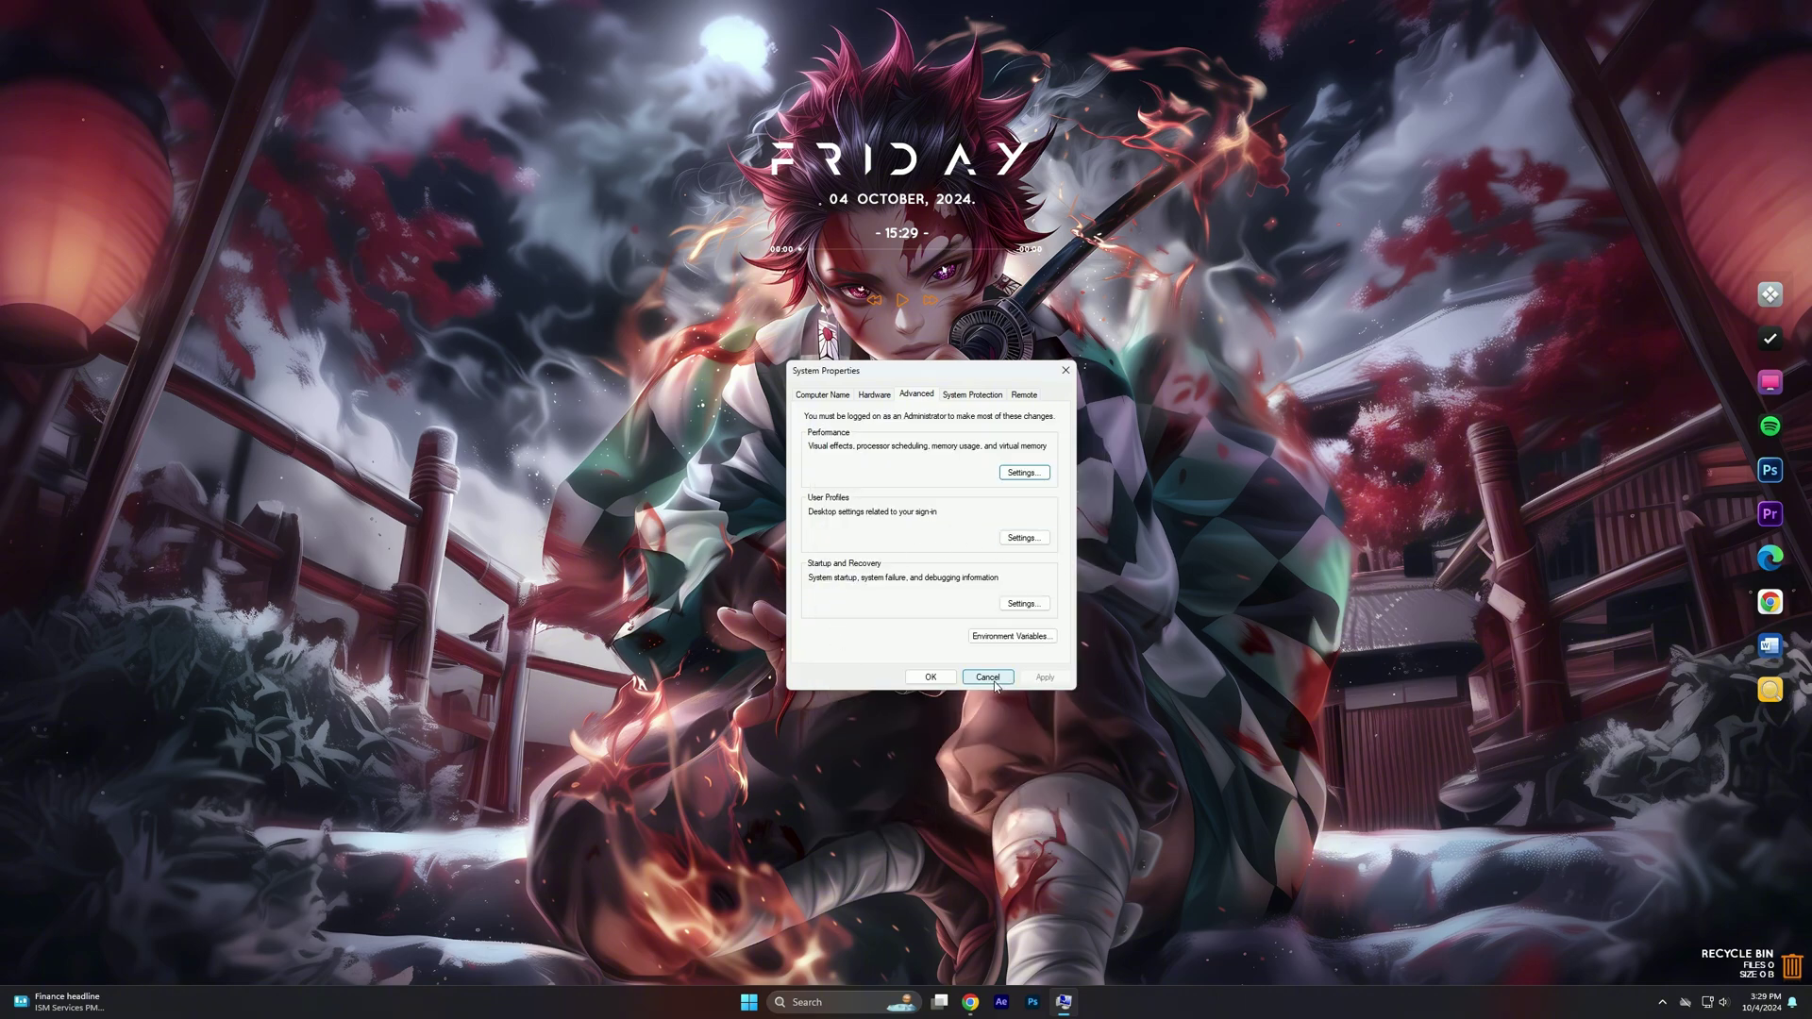
left_click(931, 677)
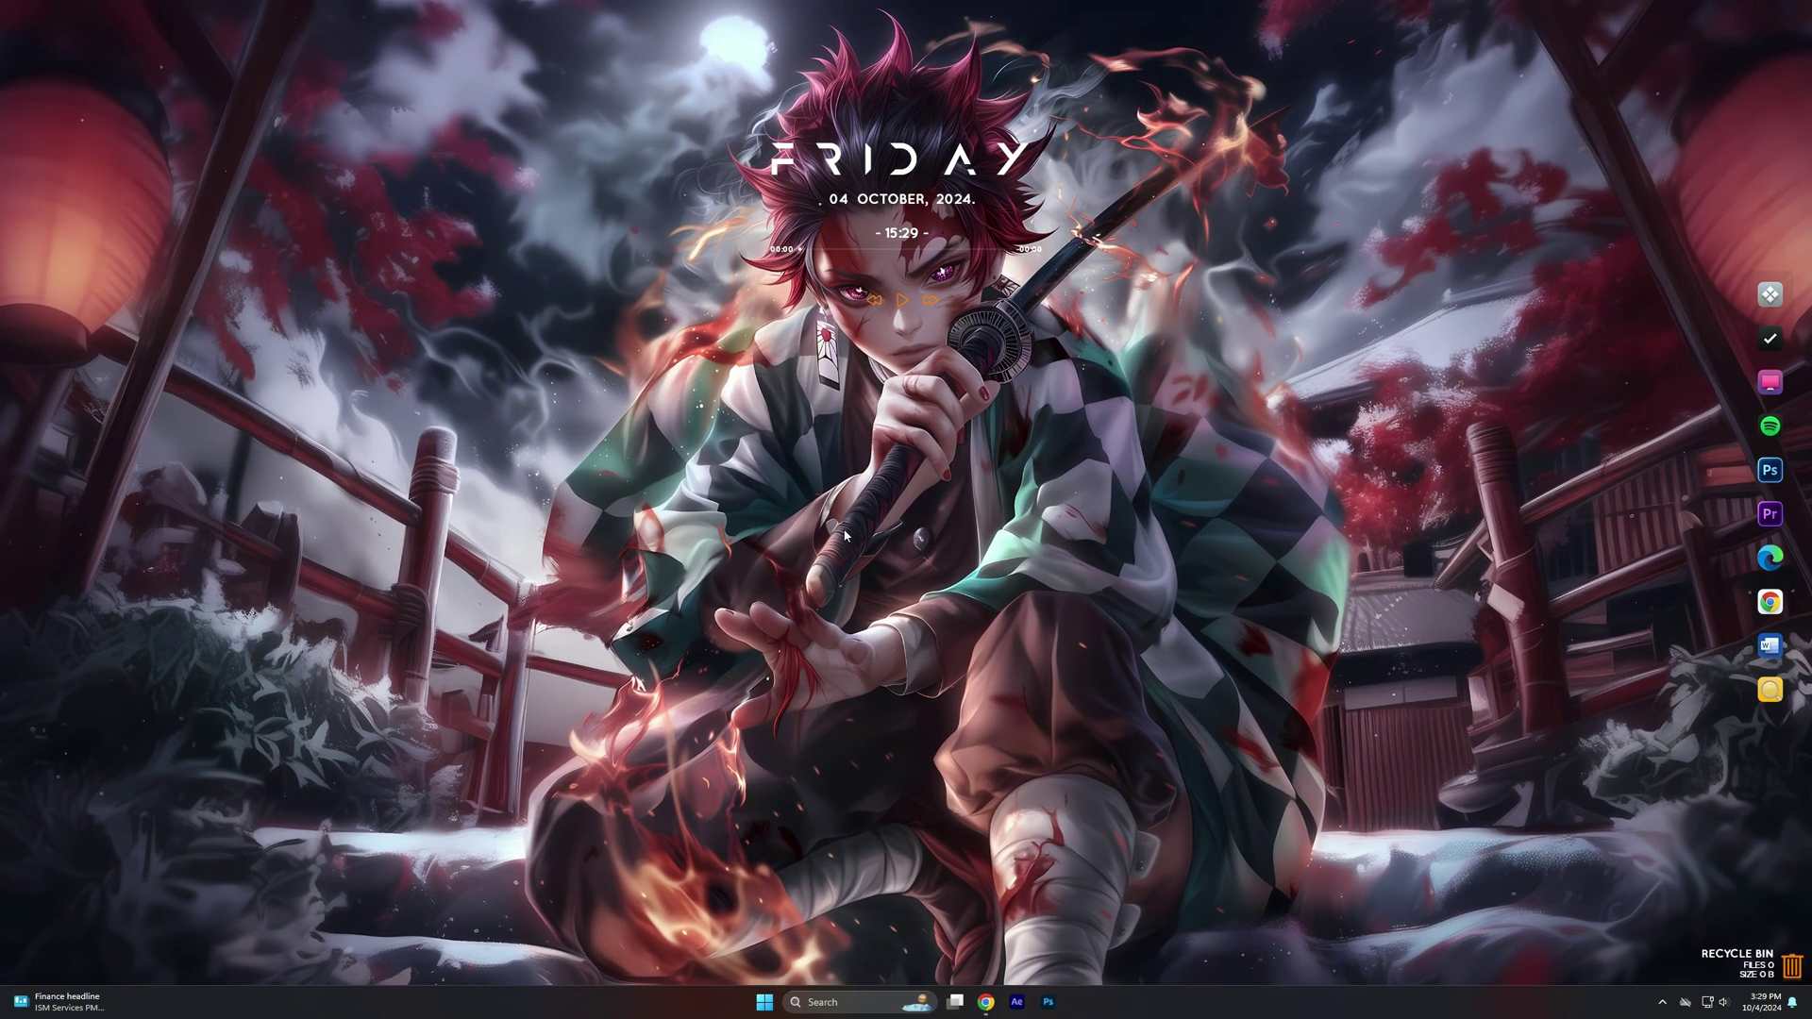
Search Windows for "system configuration" and open the System Configuration utility
key("super")
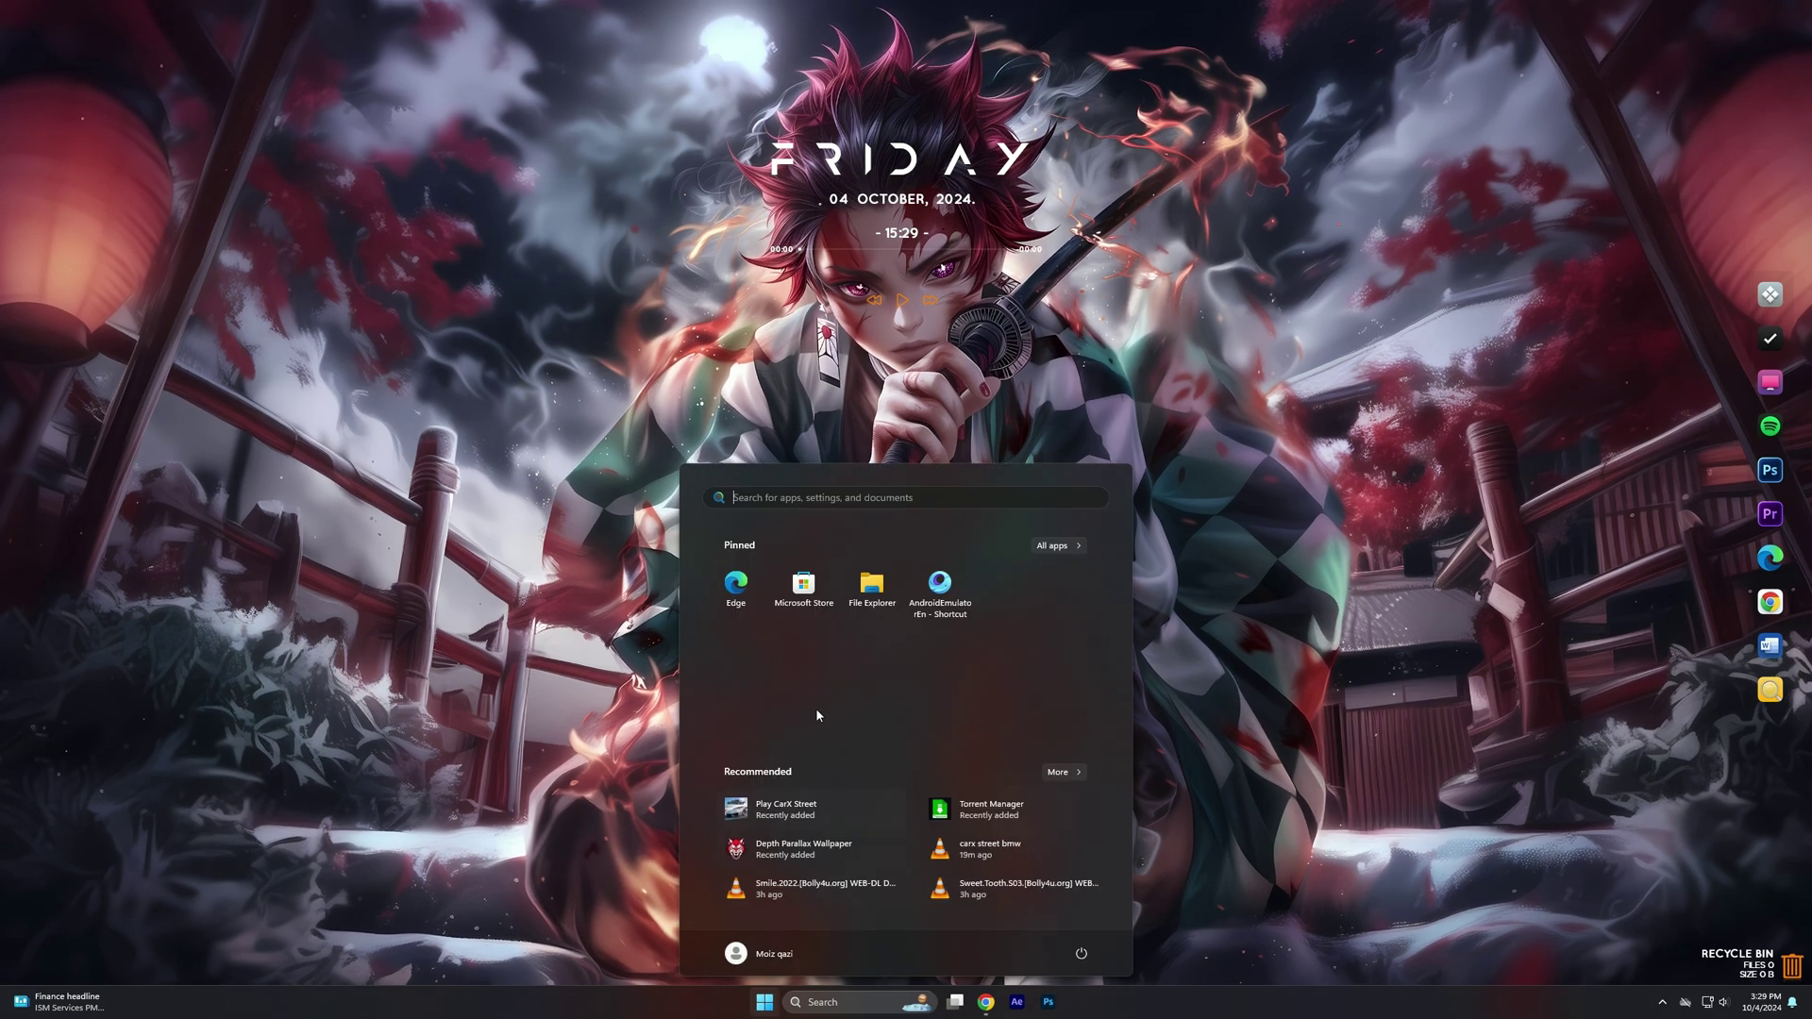
left_click(842, 500)
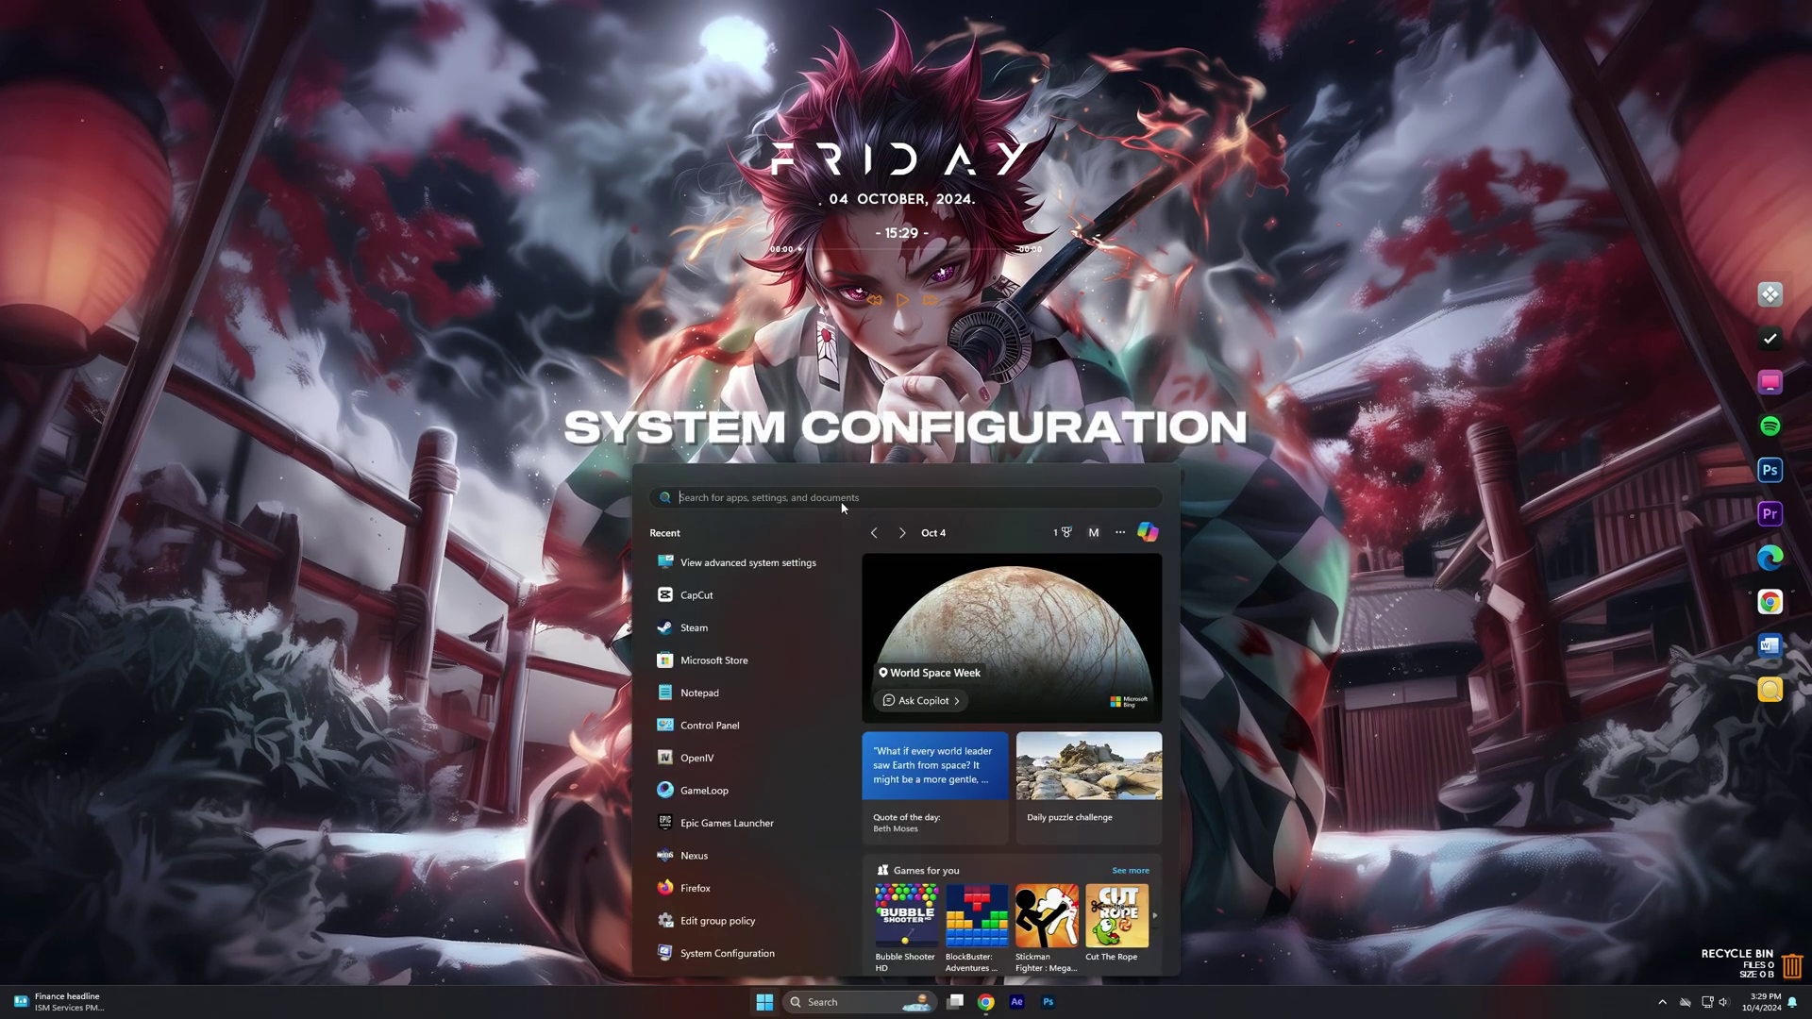
type("sy")
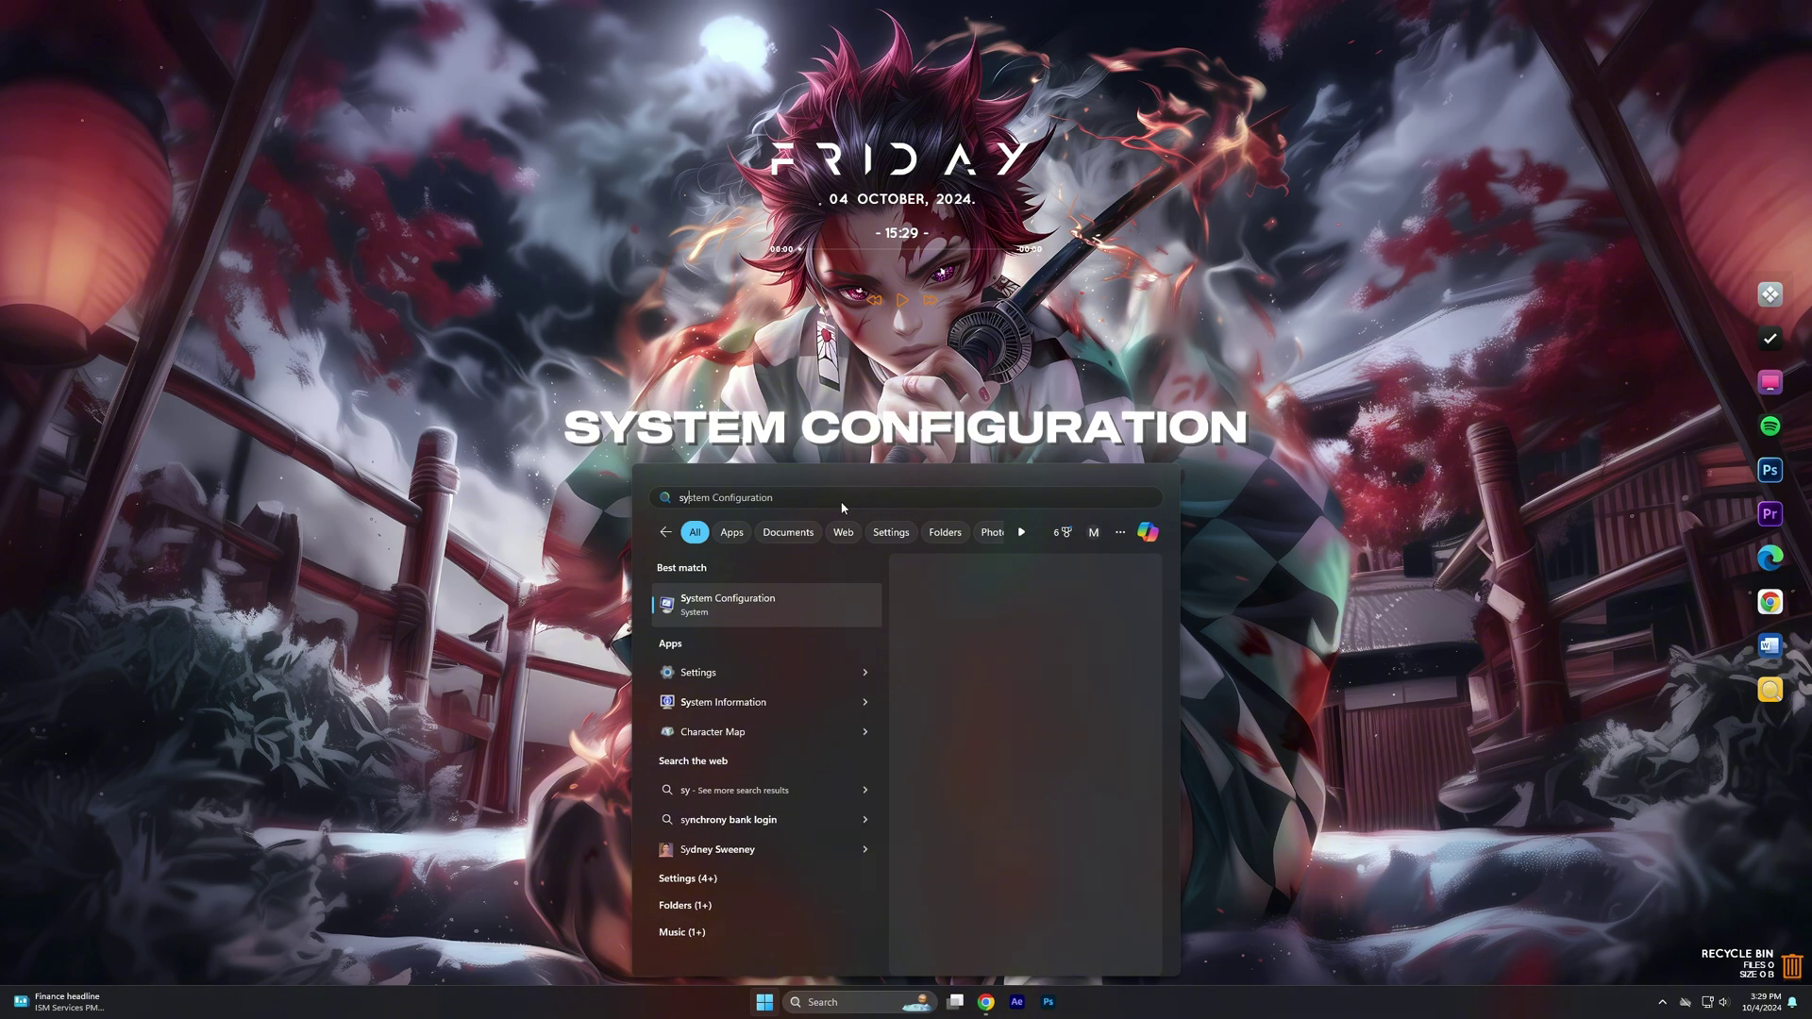
type("stem co")
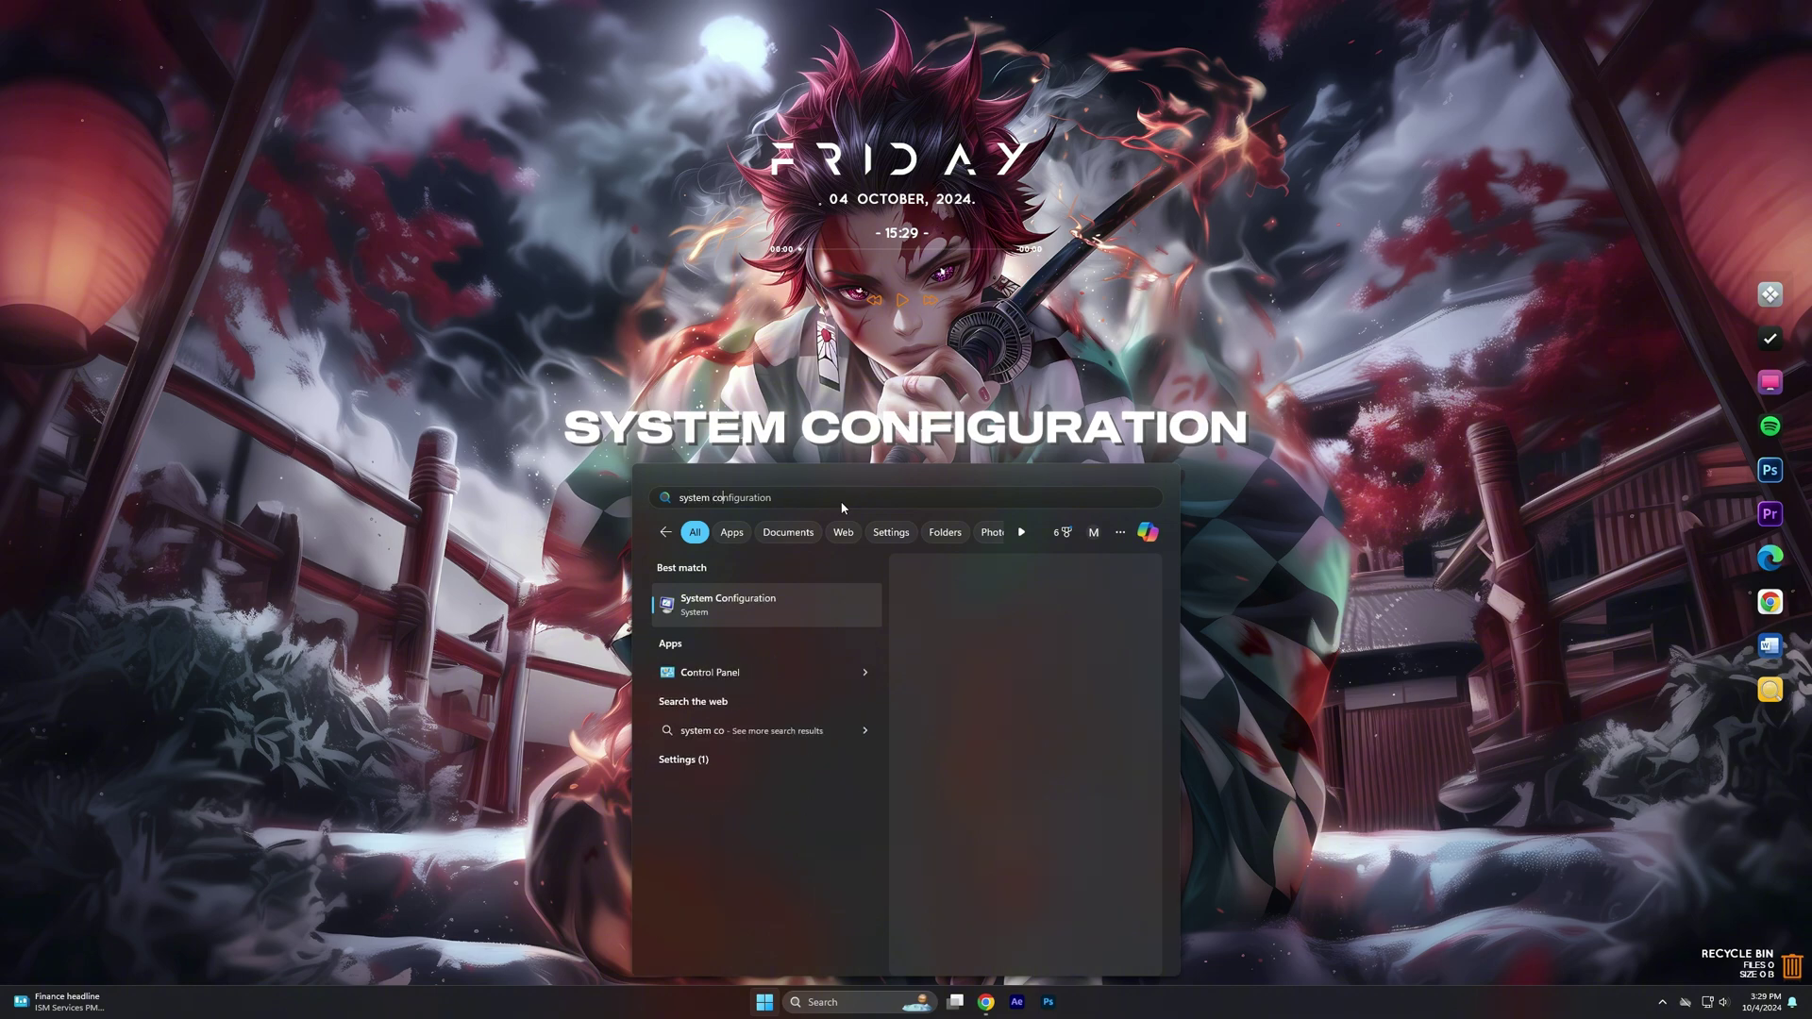
type("nfigur")
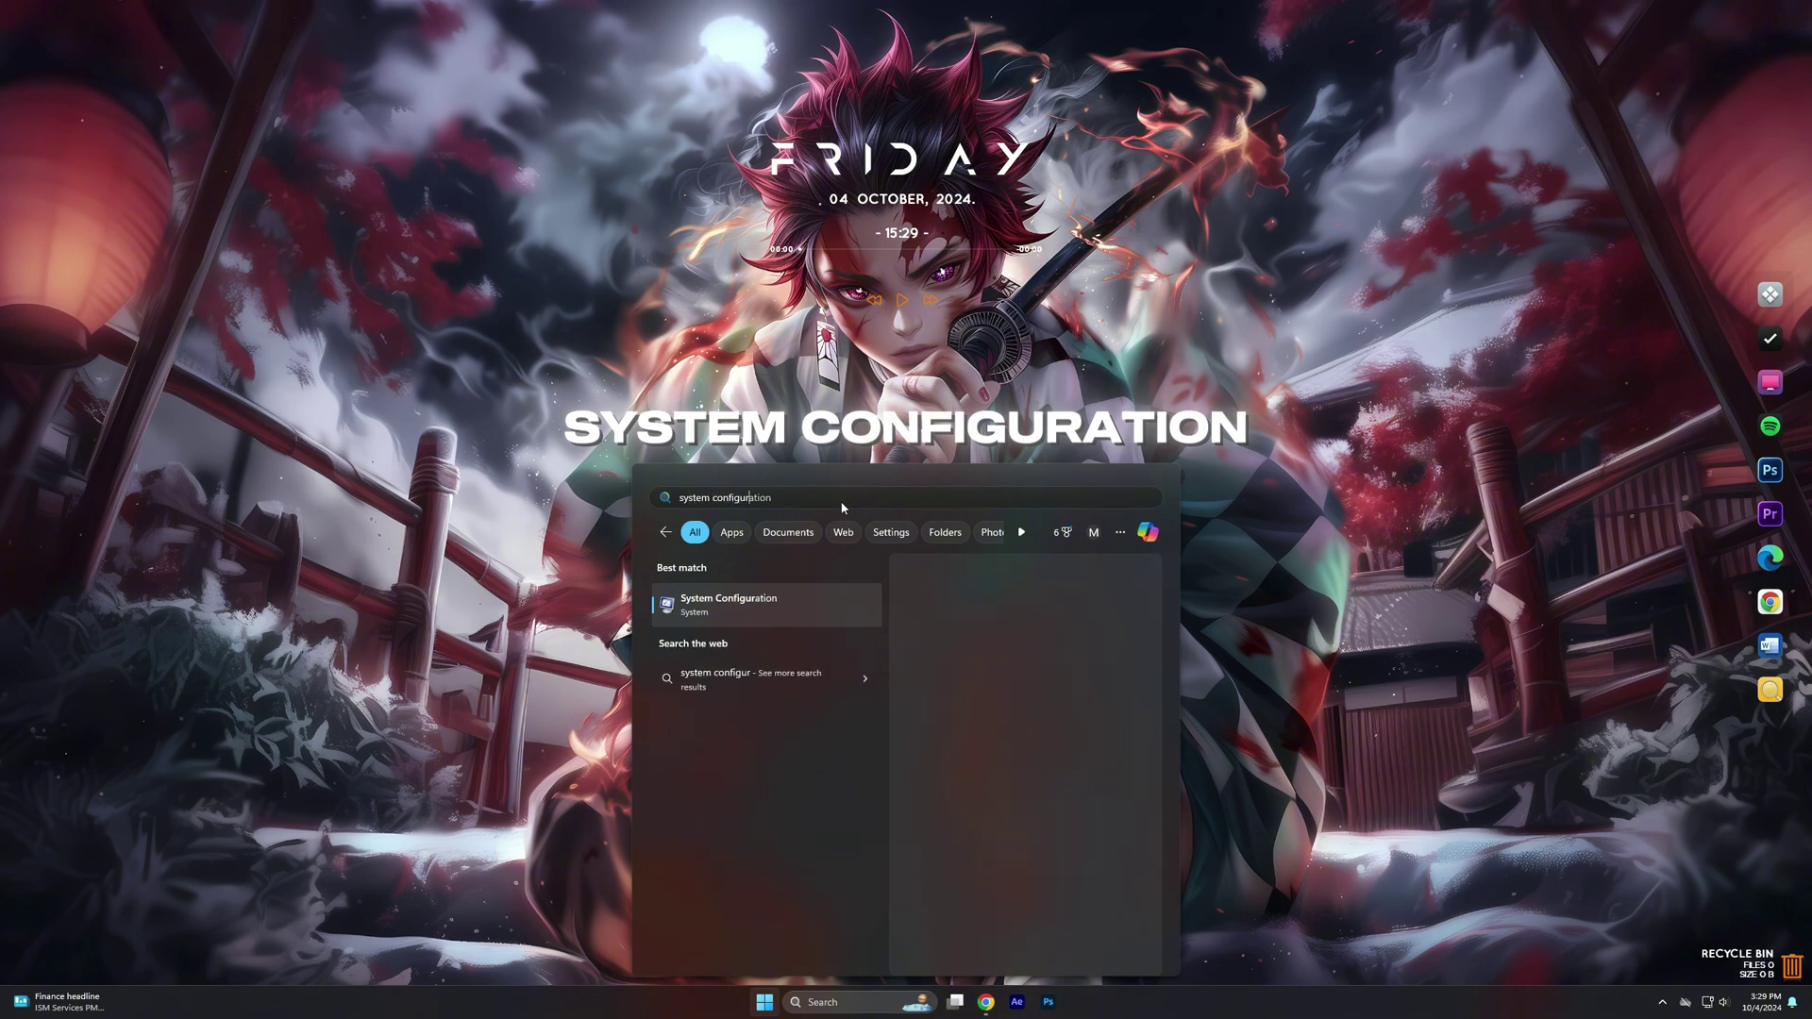
type("ation")
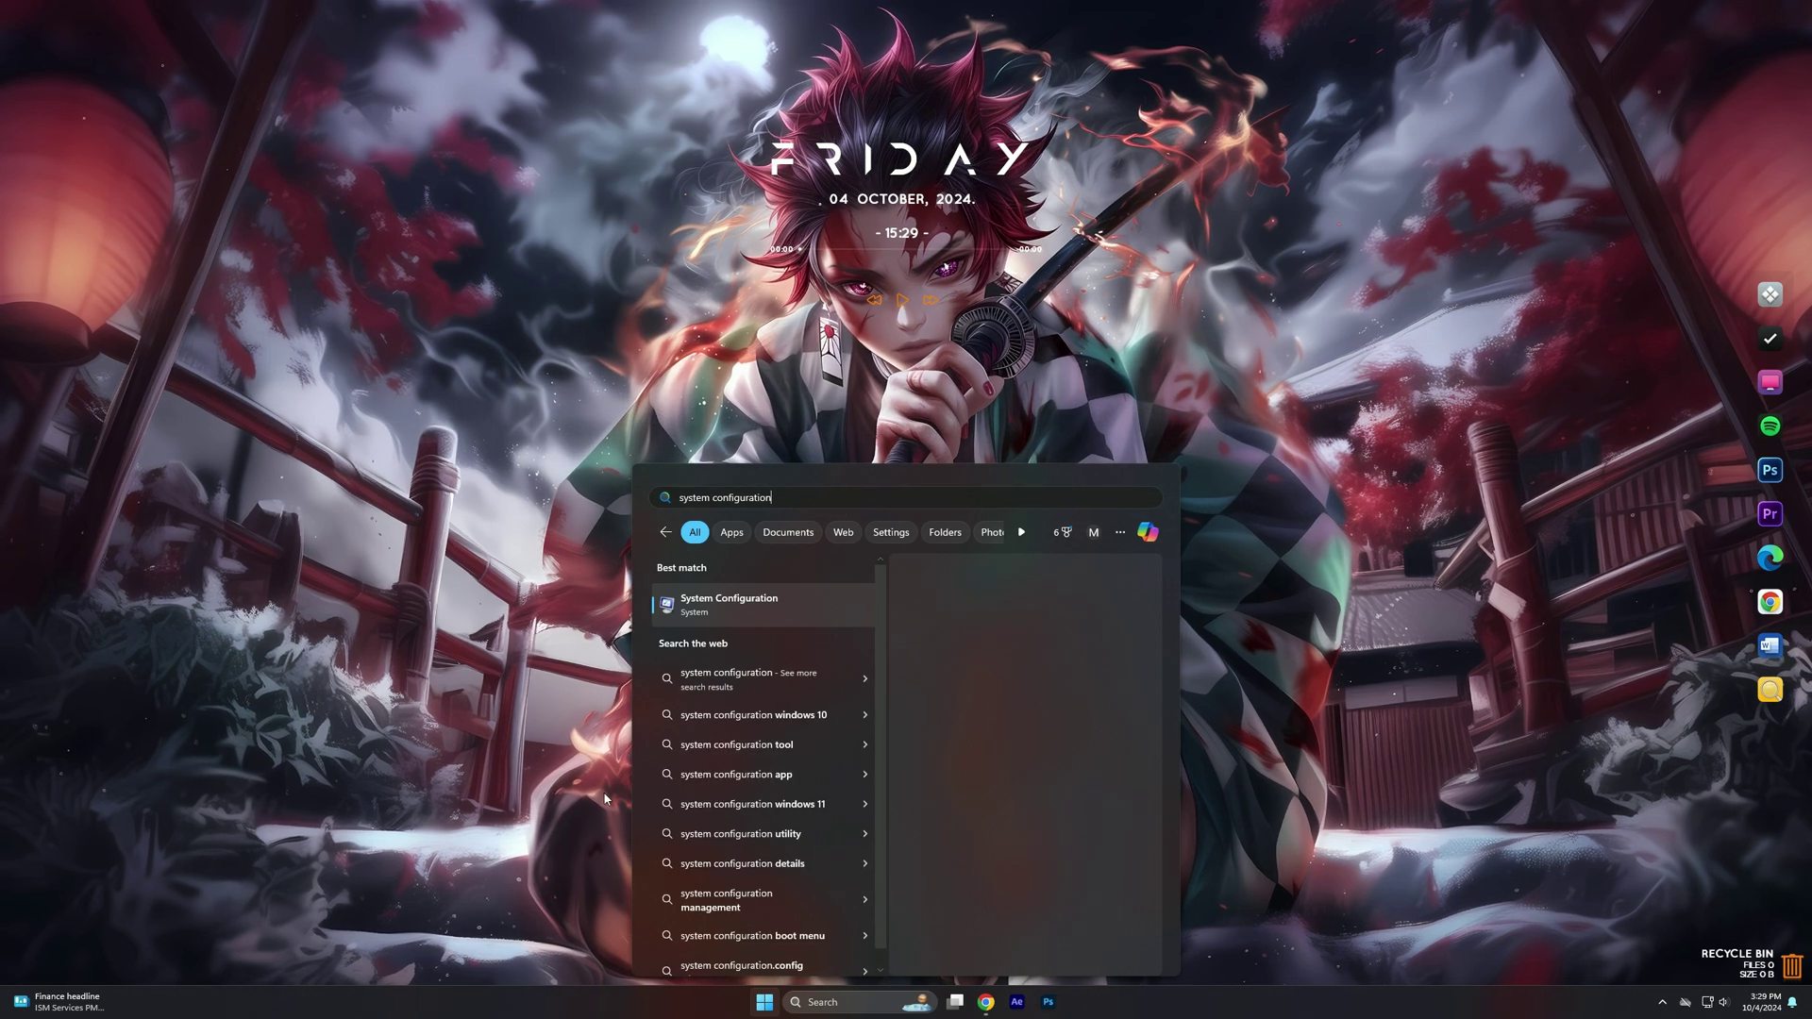
left_click(727, 606)
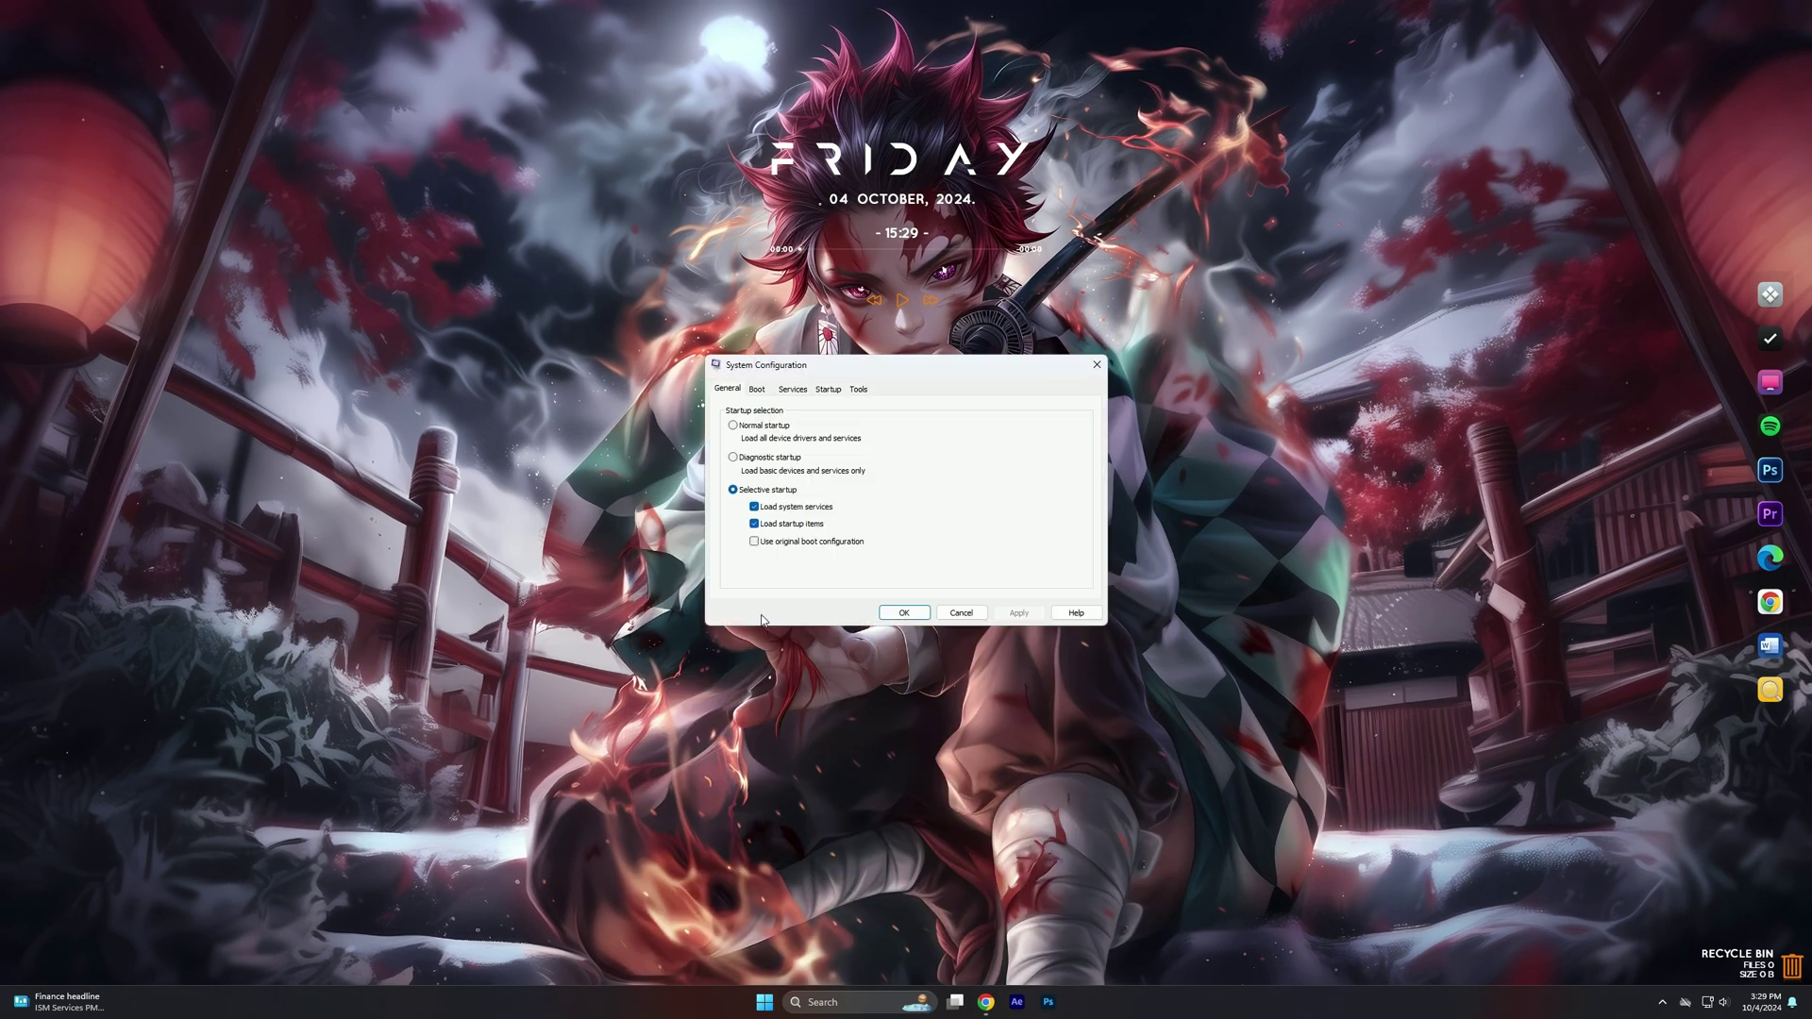
Set the number of processors to 12 in the advanced boot options, confirm the change and close System Configuration
left_click(756, 391)
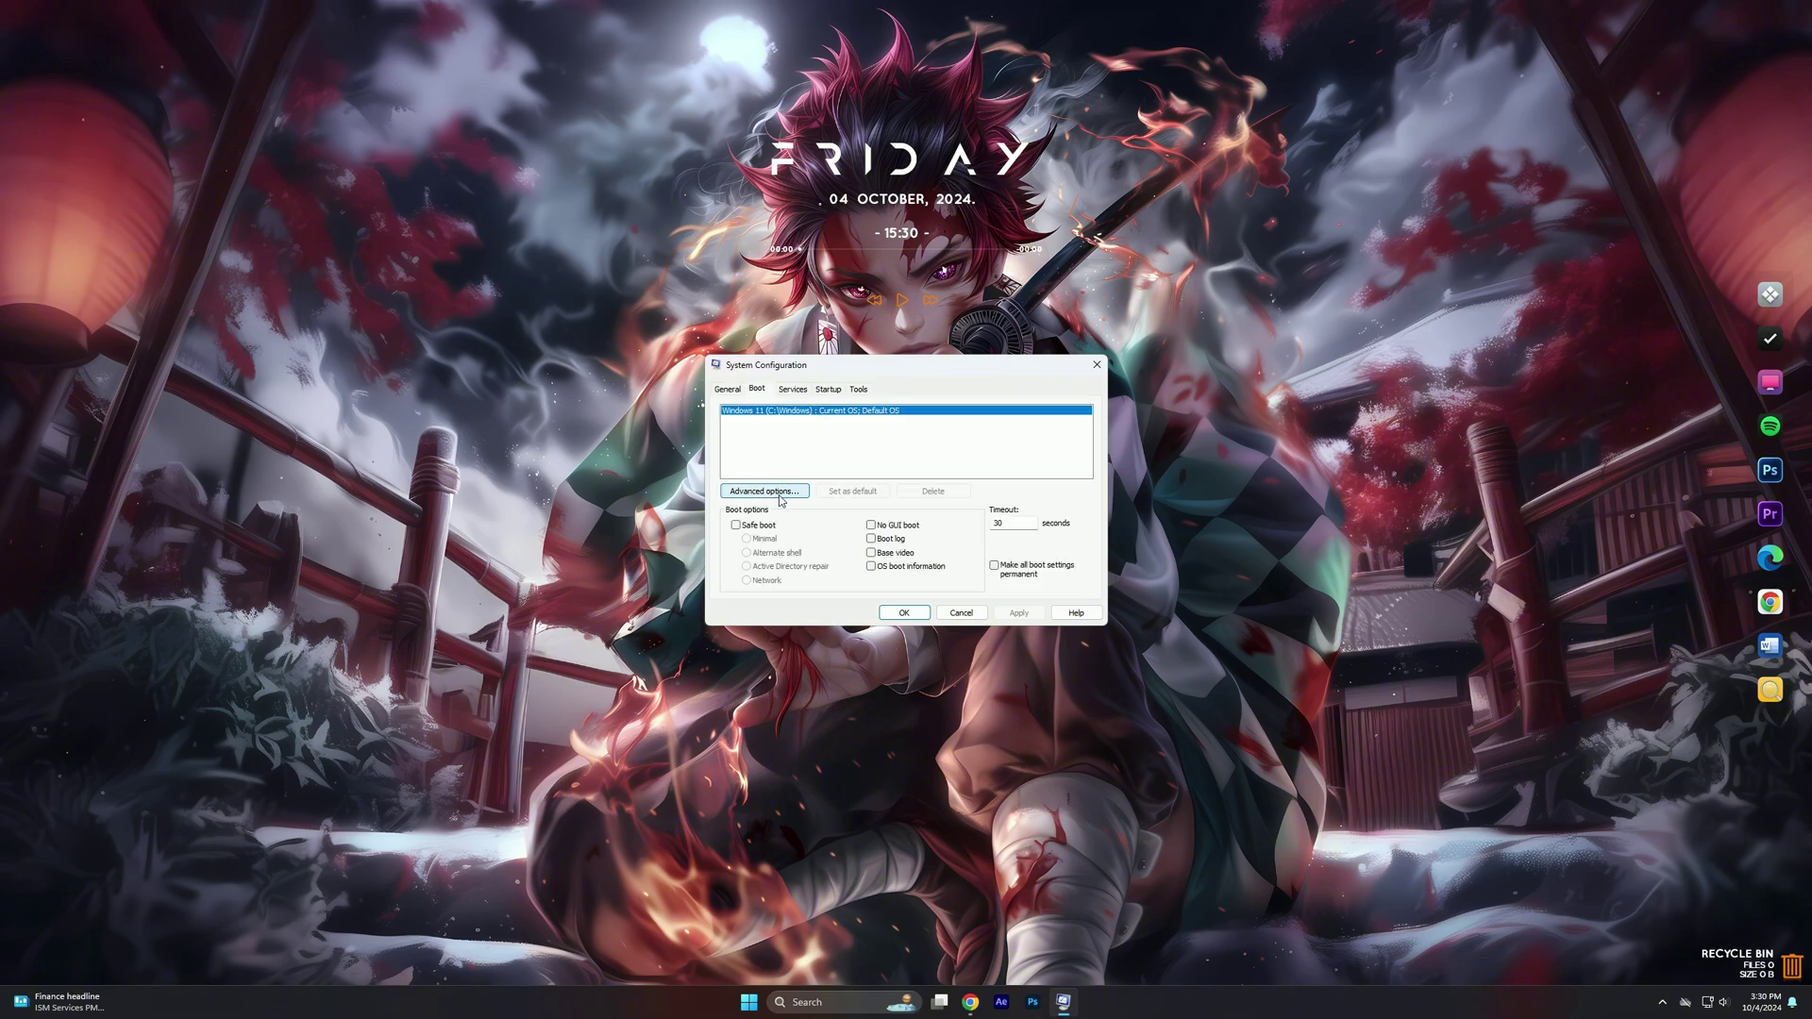
left_click(781, 495)
left_click(785, 389)
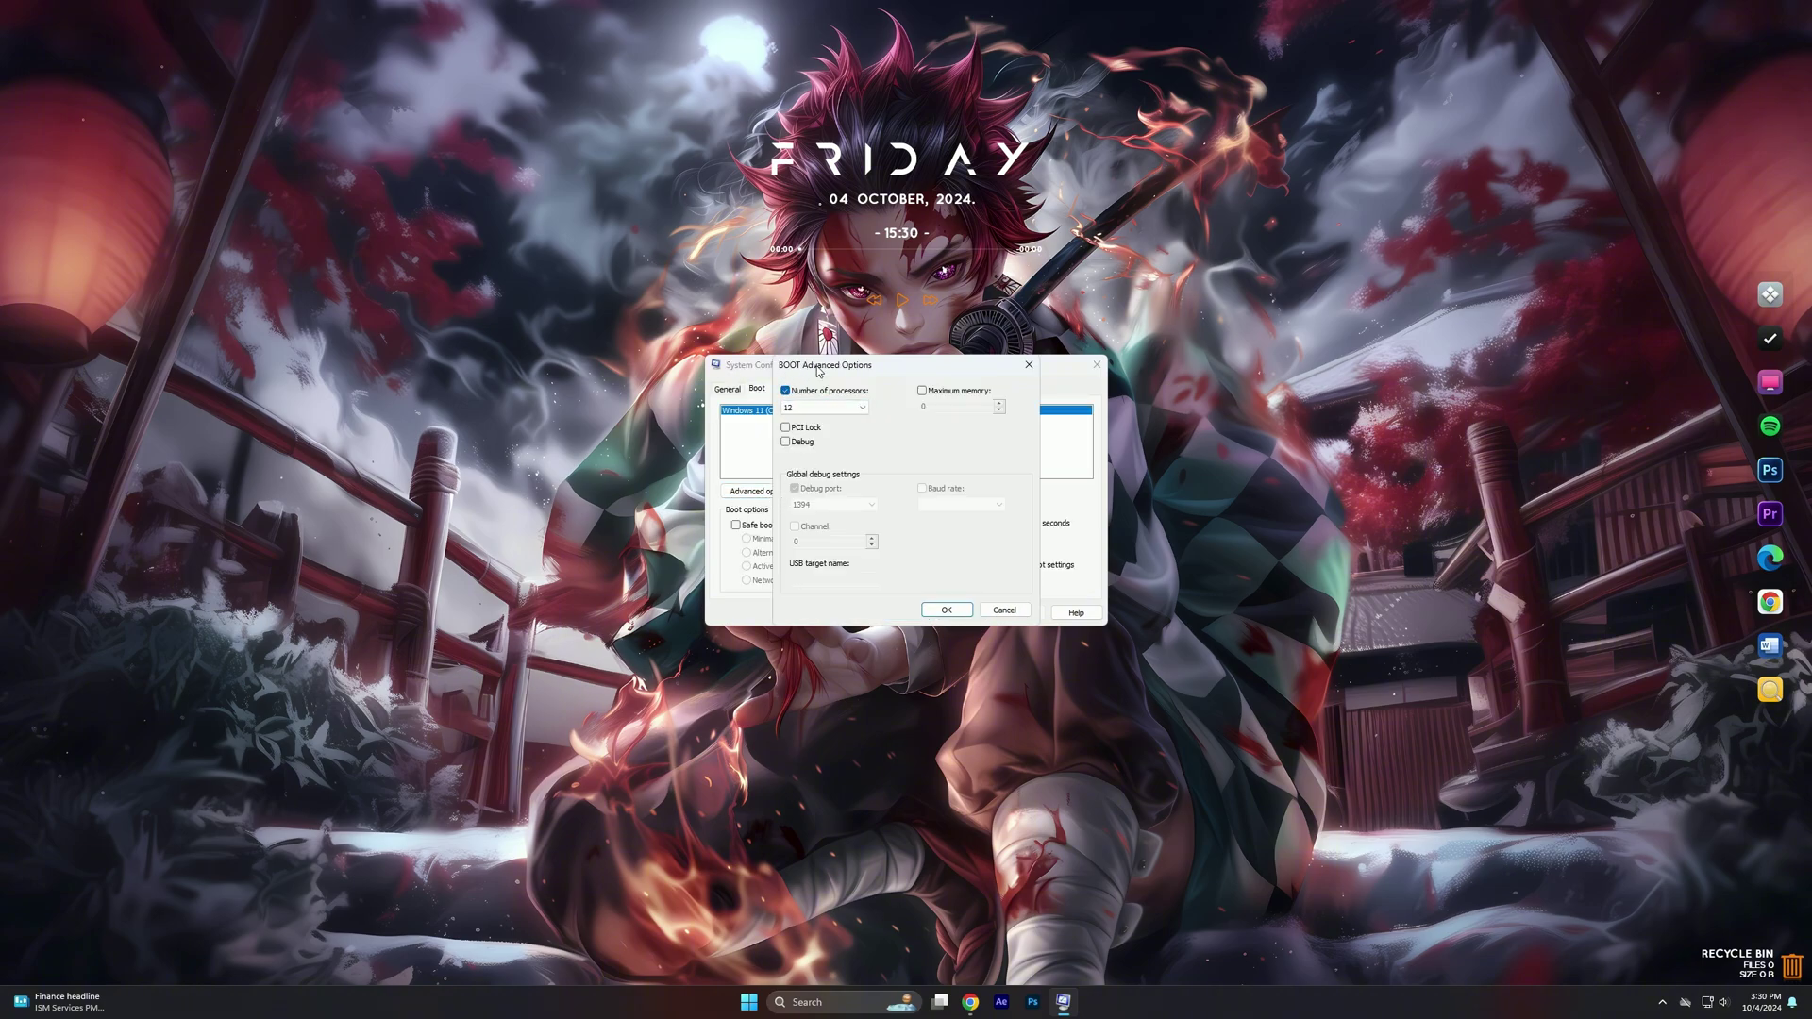
left_click(805, 412)
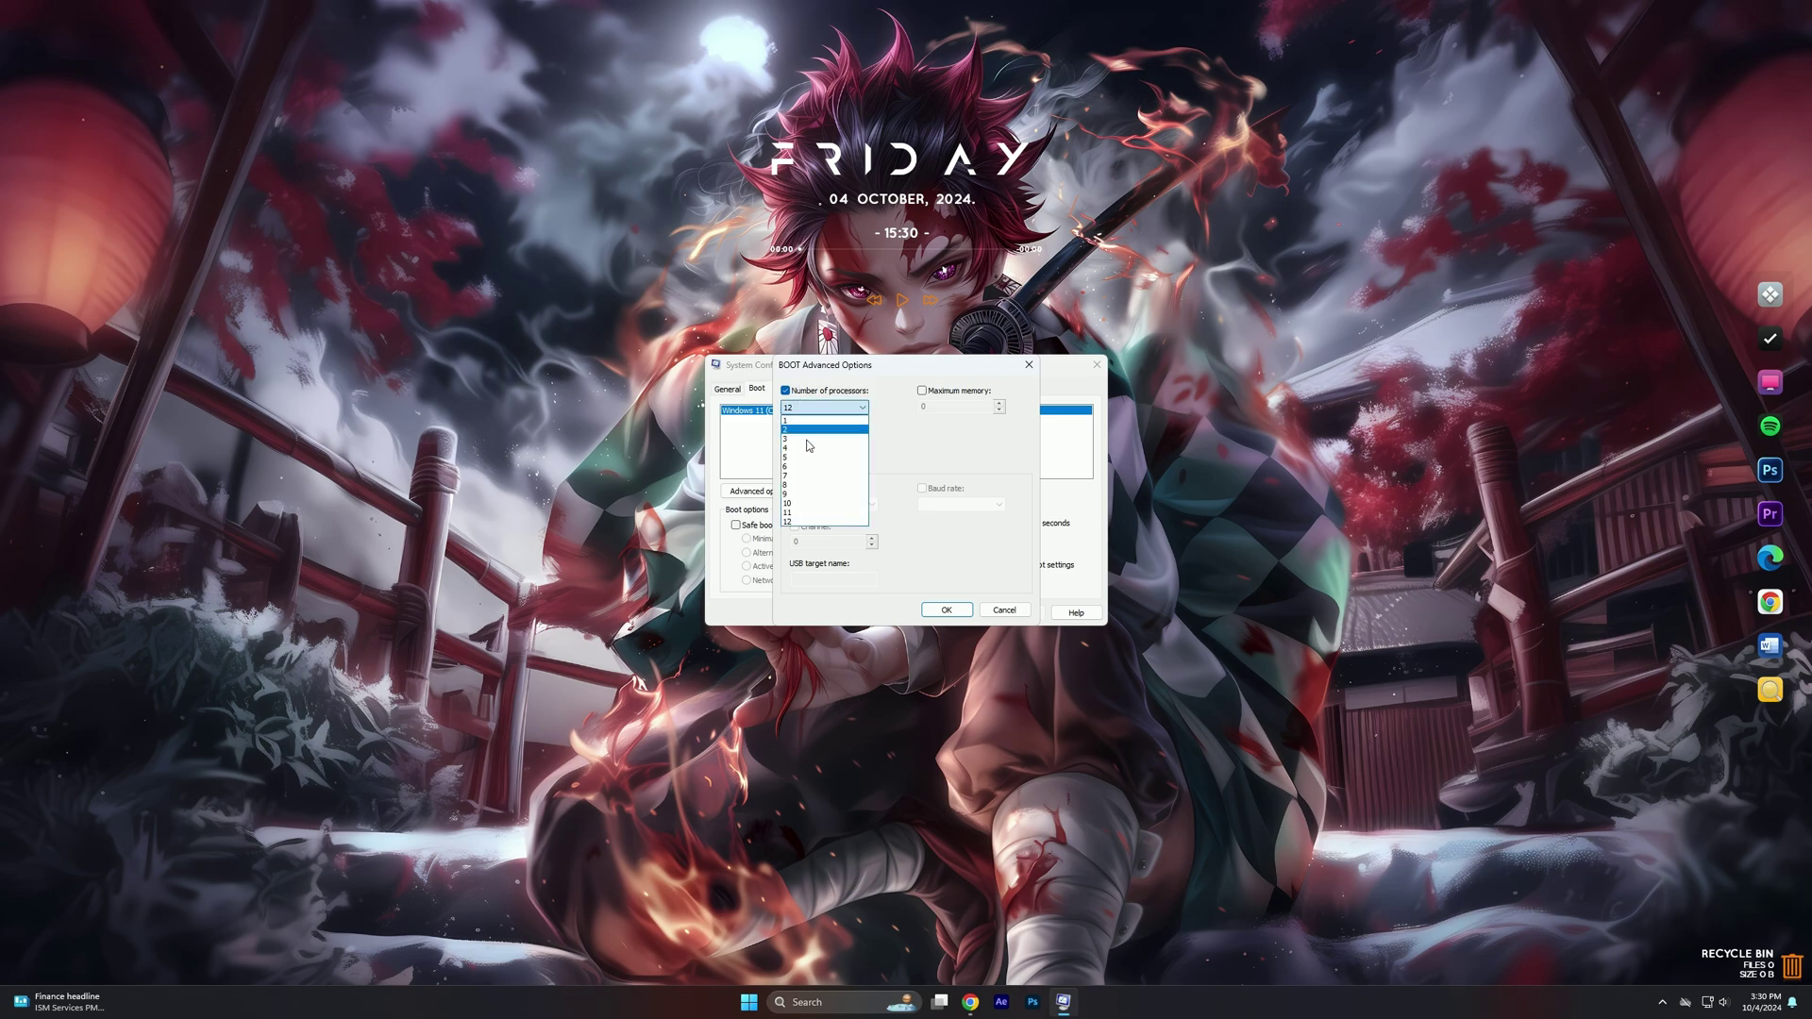
left_click(794, 526)
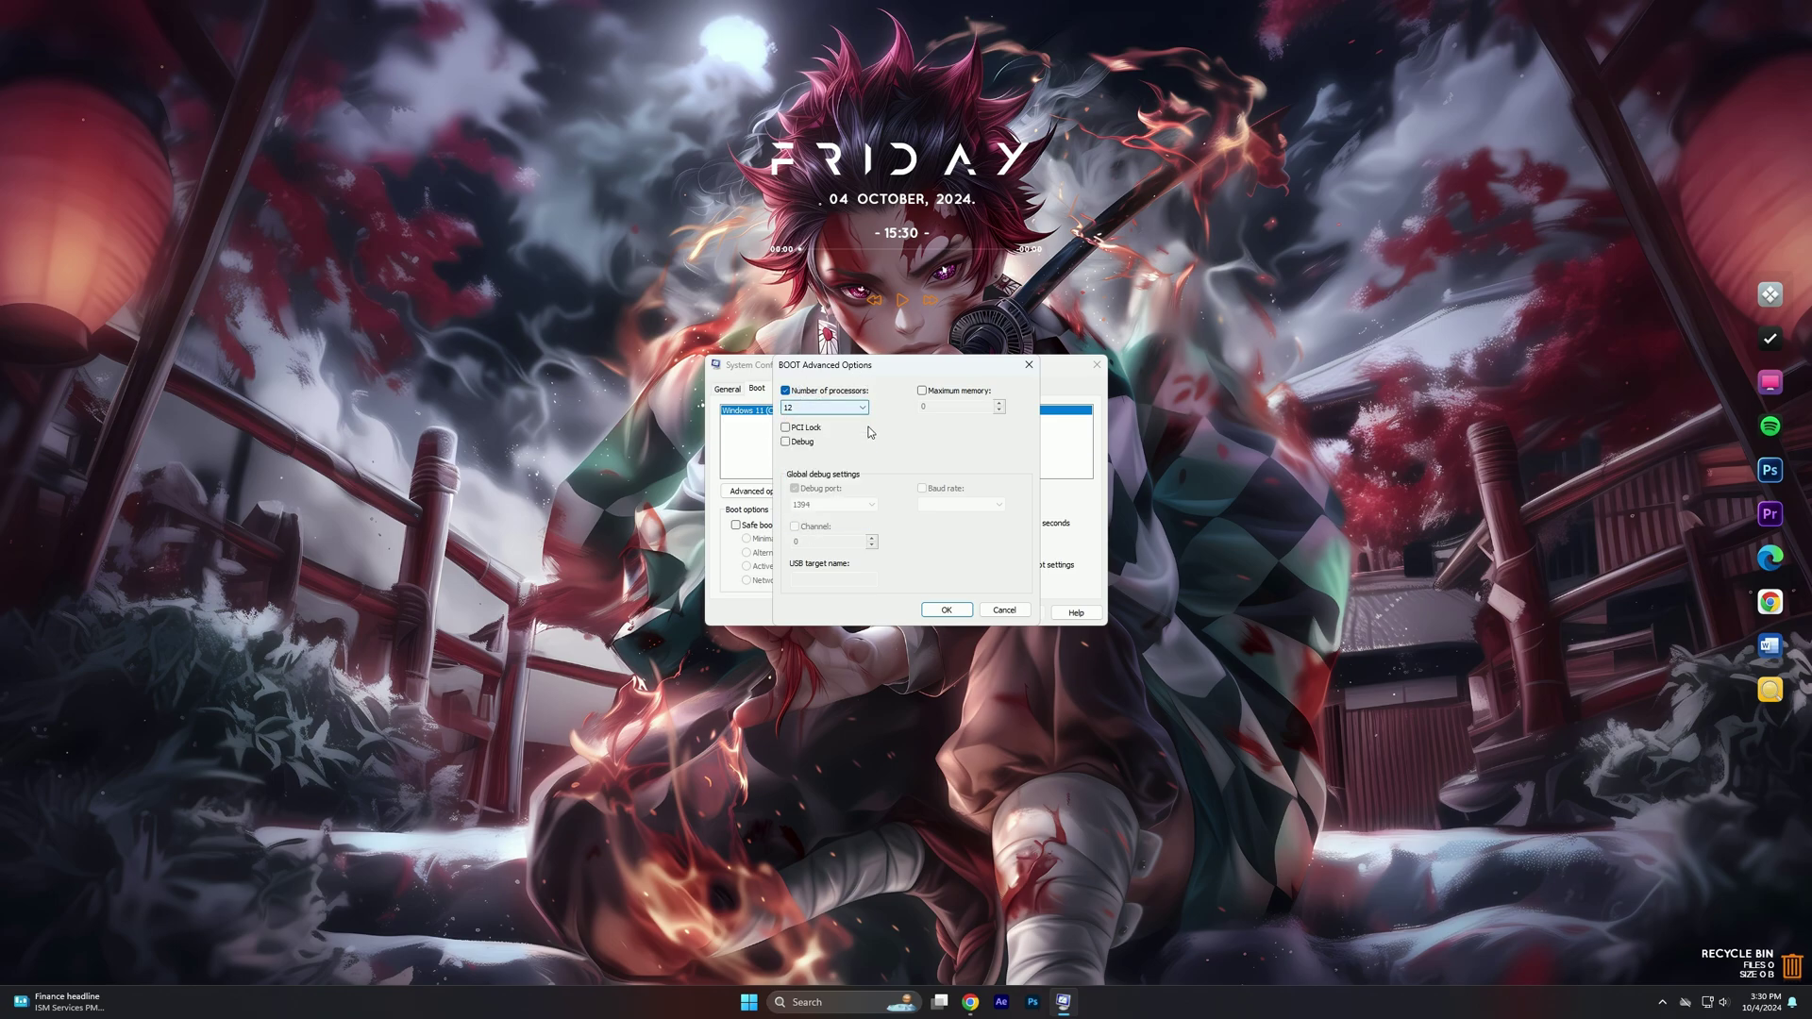
left_click(946, 609)
left_click(1024, 616)
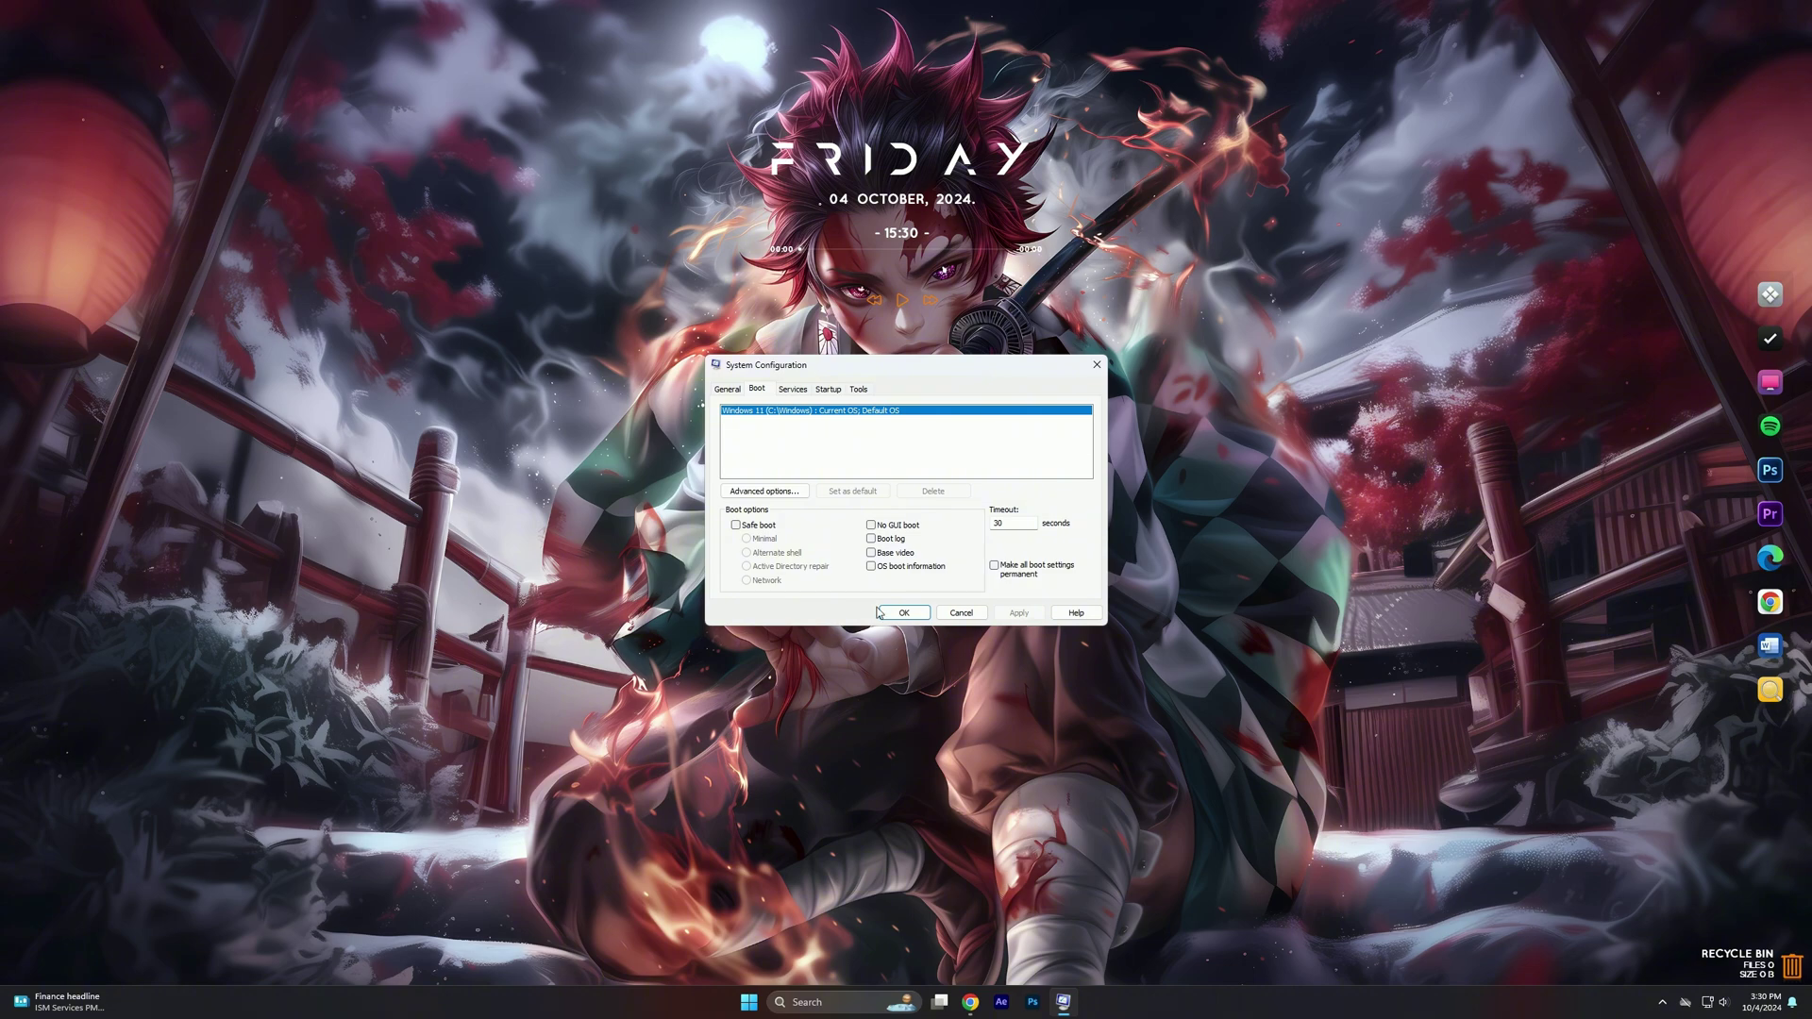
left_click(878, 613)
left_click(1069, 635)
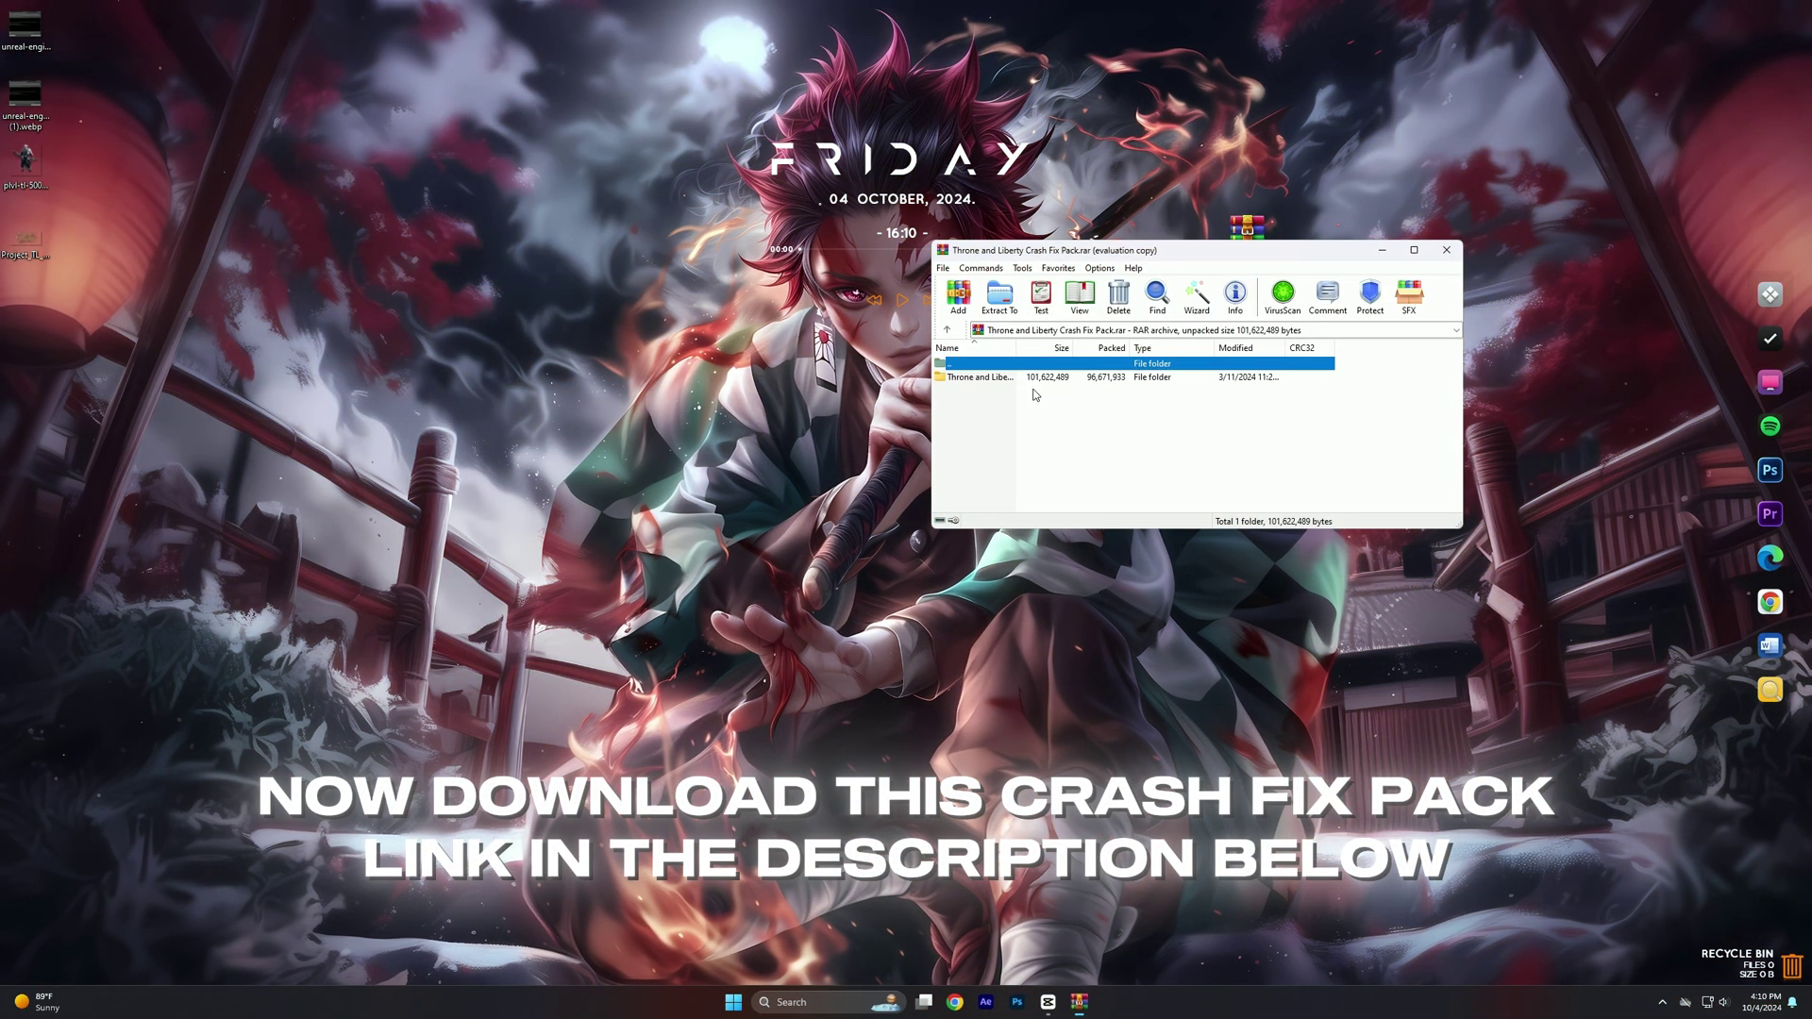
Extract the Throne and Liberty Crash Fix Pack folder from the archive to the desktop, close WinRAR and place the folder beside the archive
left_click(981, 377)
left_click_drag(981, 376, 1435, 243)
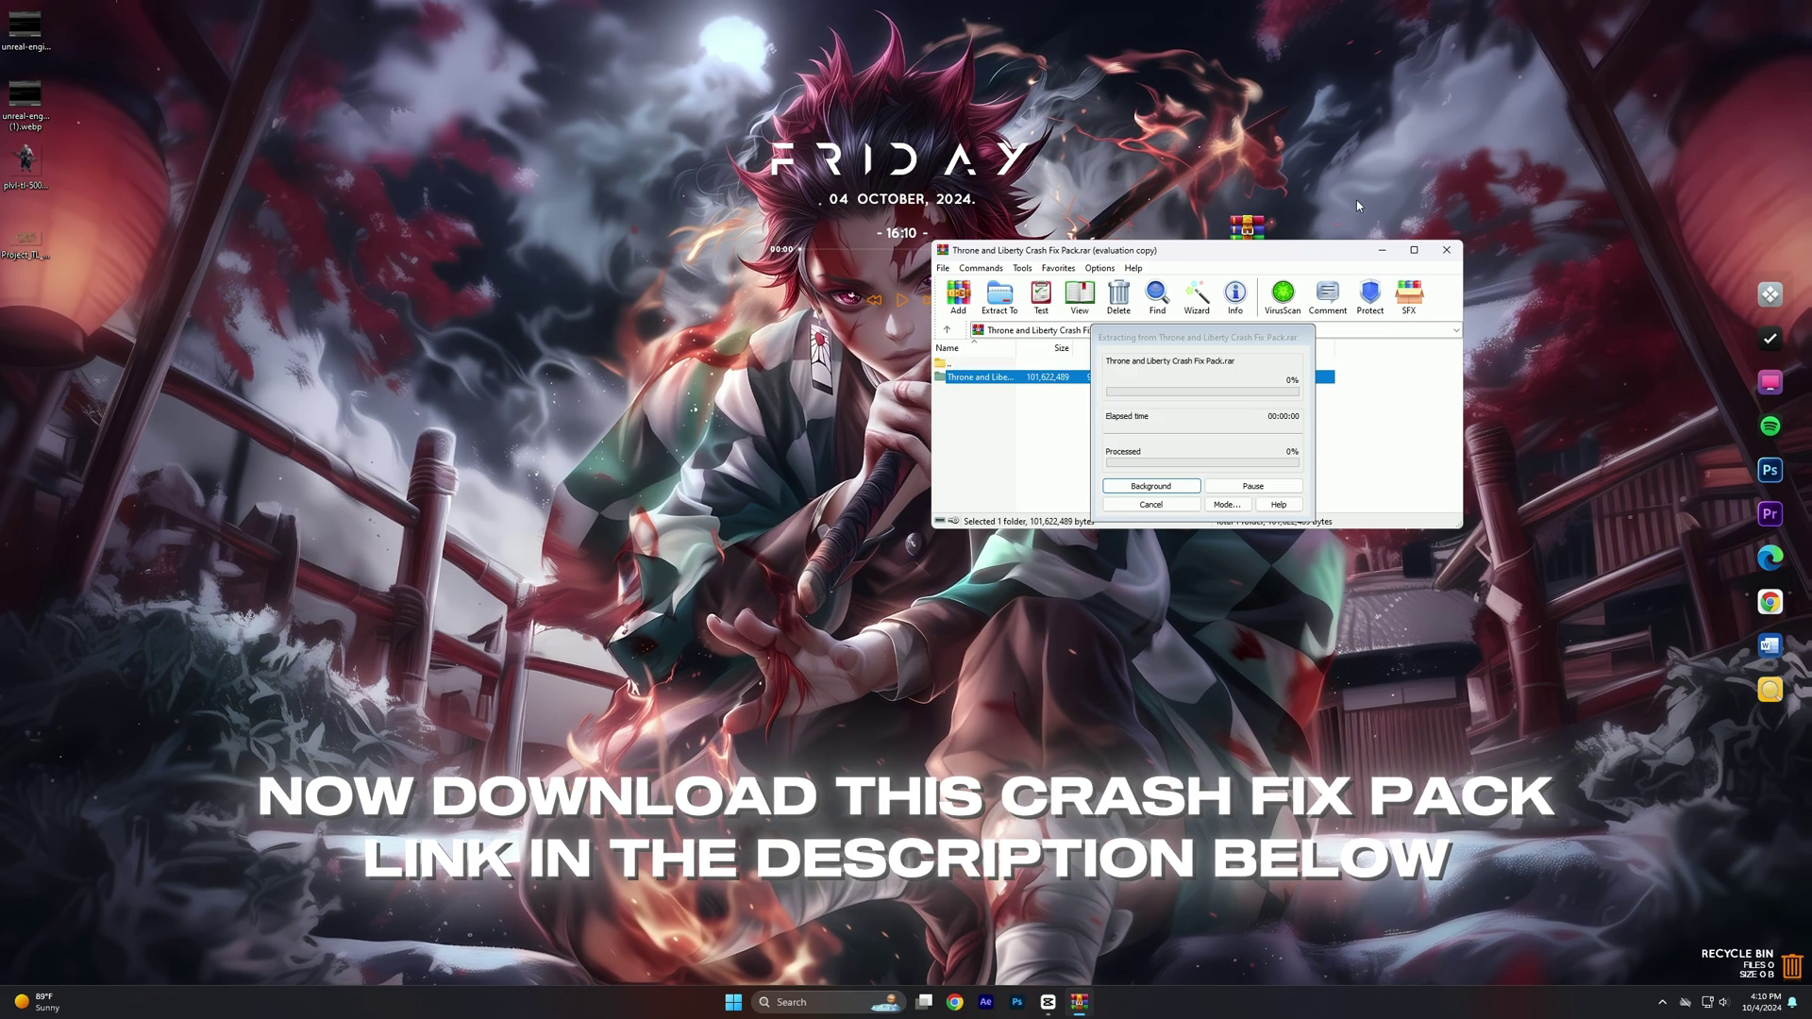
left_click(1446, 249)
left_click_drag(26, 302, 1193, 241)
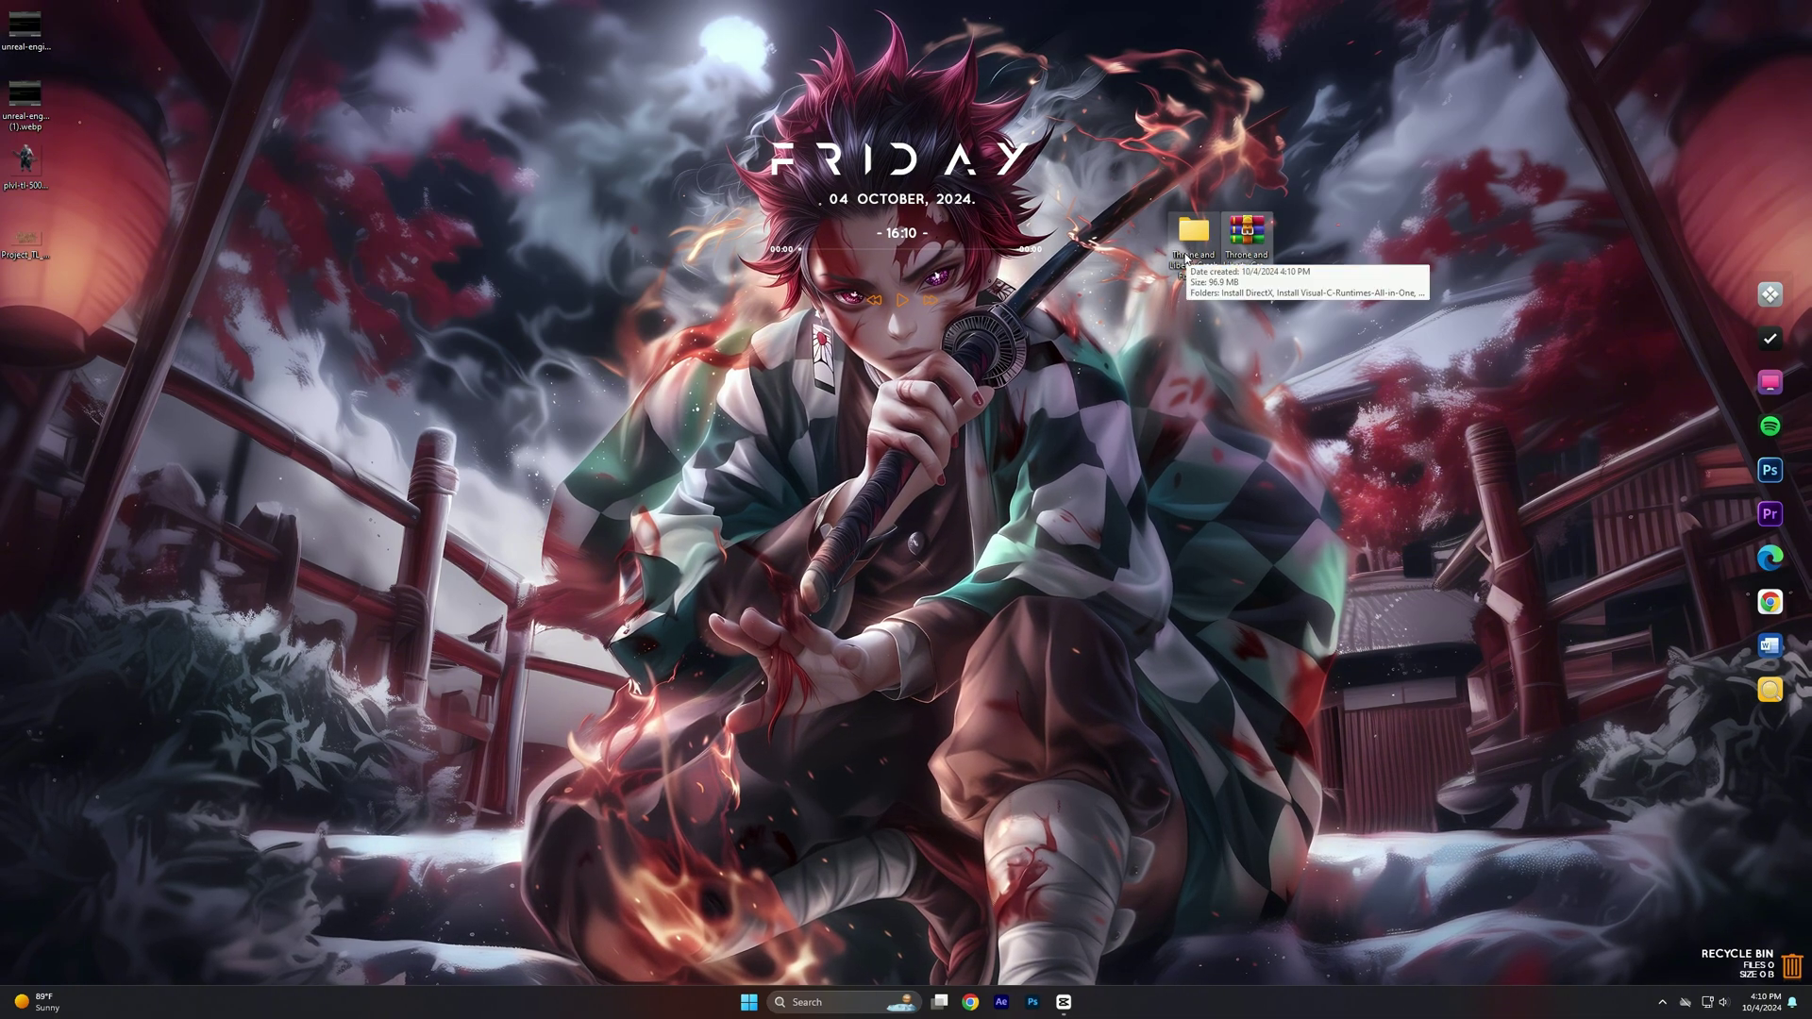
Run the Throne and Liberty High Priority registry file from the fix pack's subfolder of the same name and add its entries to the registry
double_click(1187, 259)
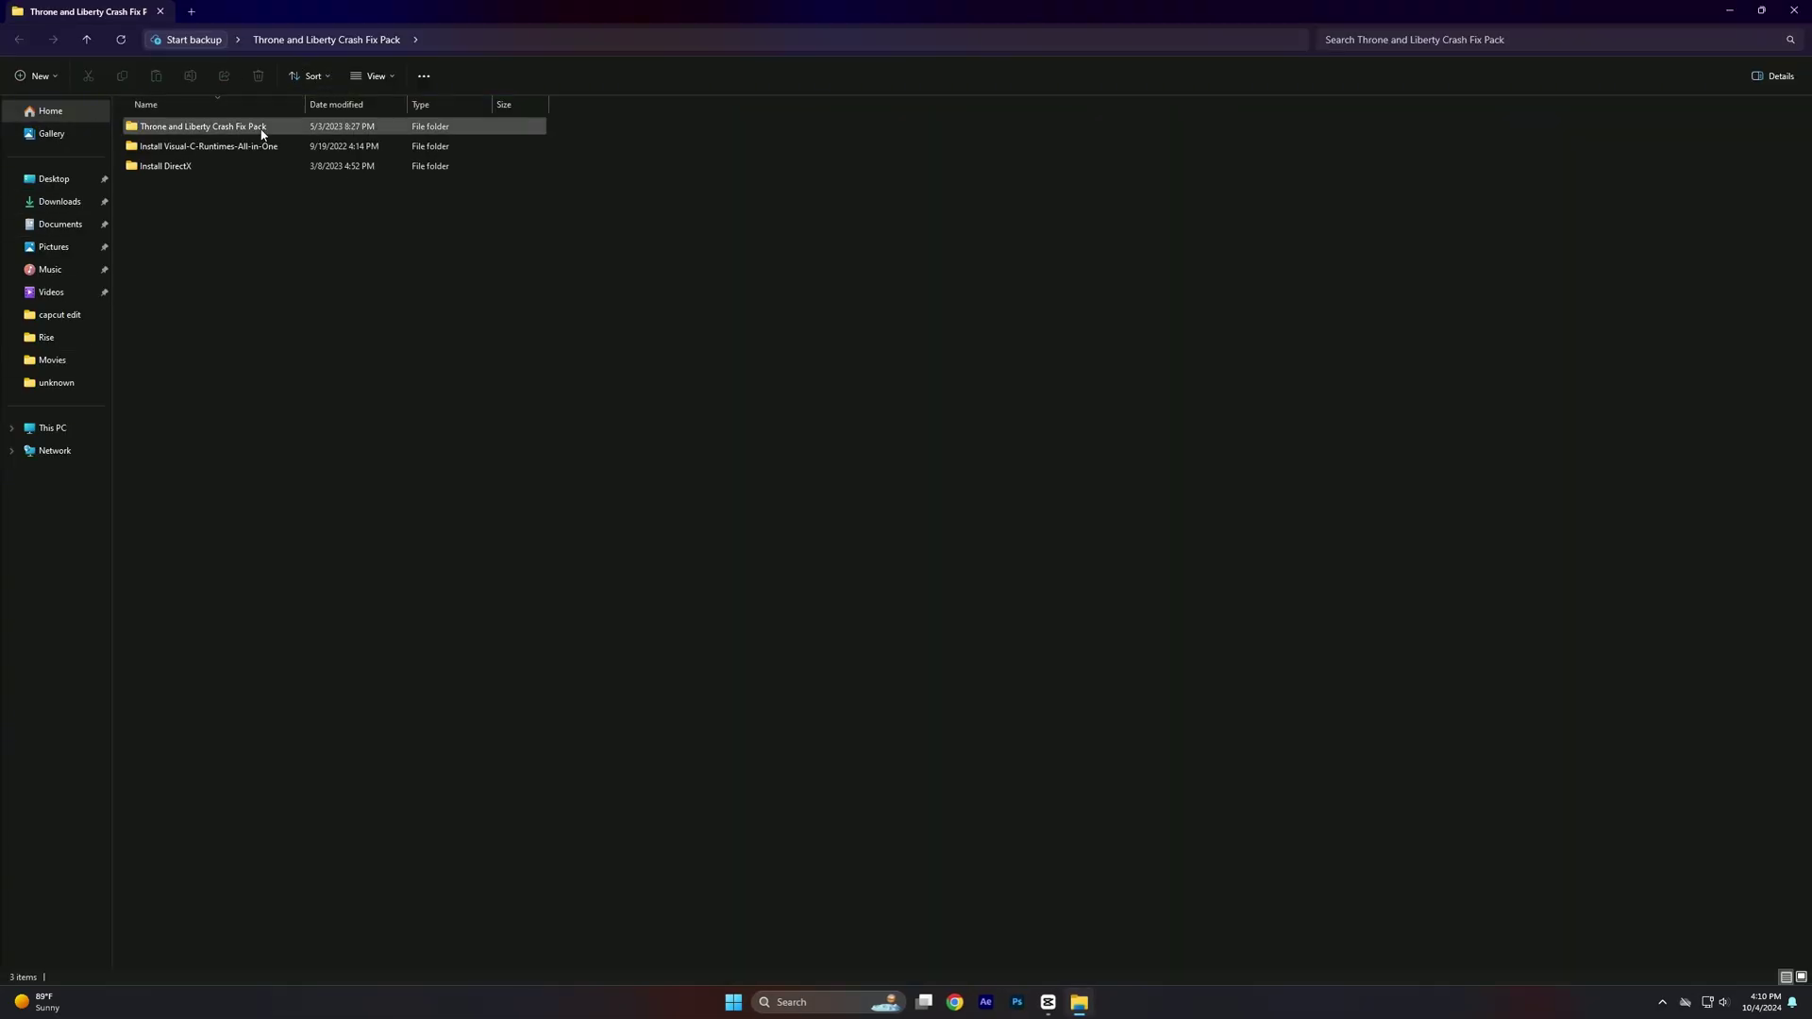
left_click(203, 127)
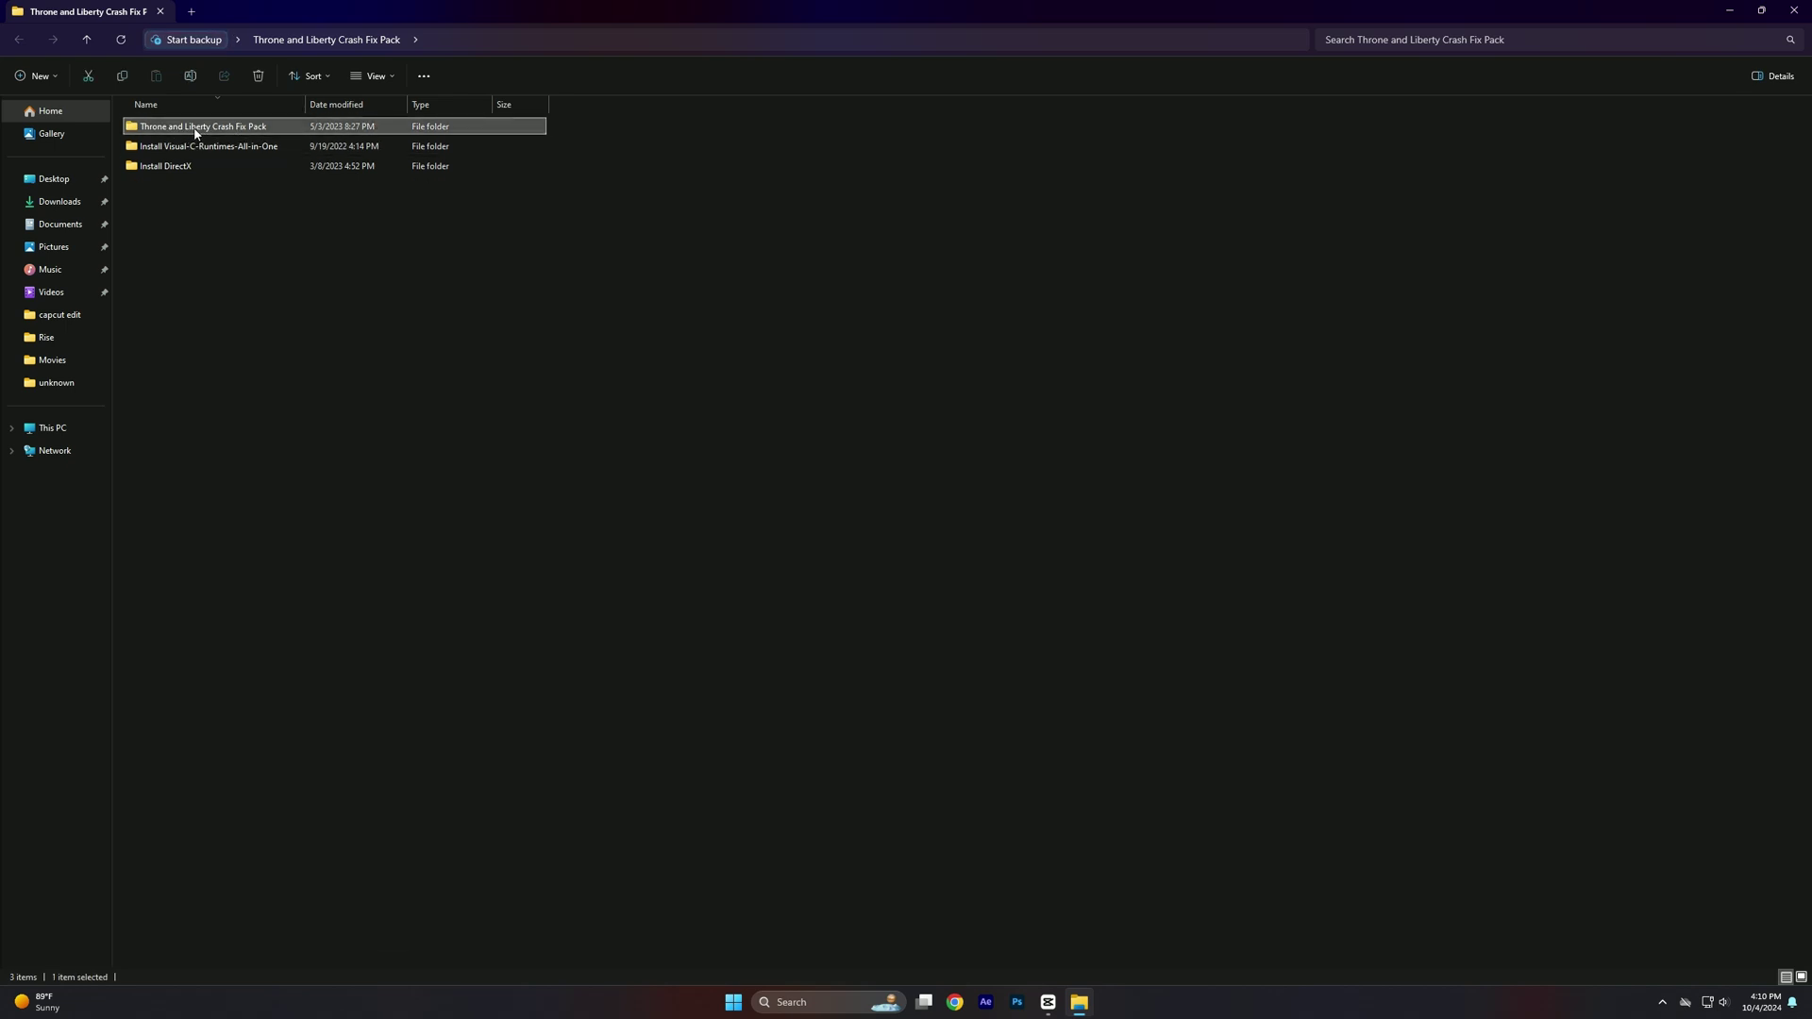
double_click(193, 130)
double_click(202, 129)
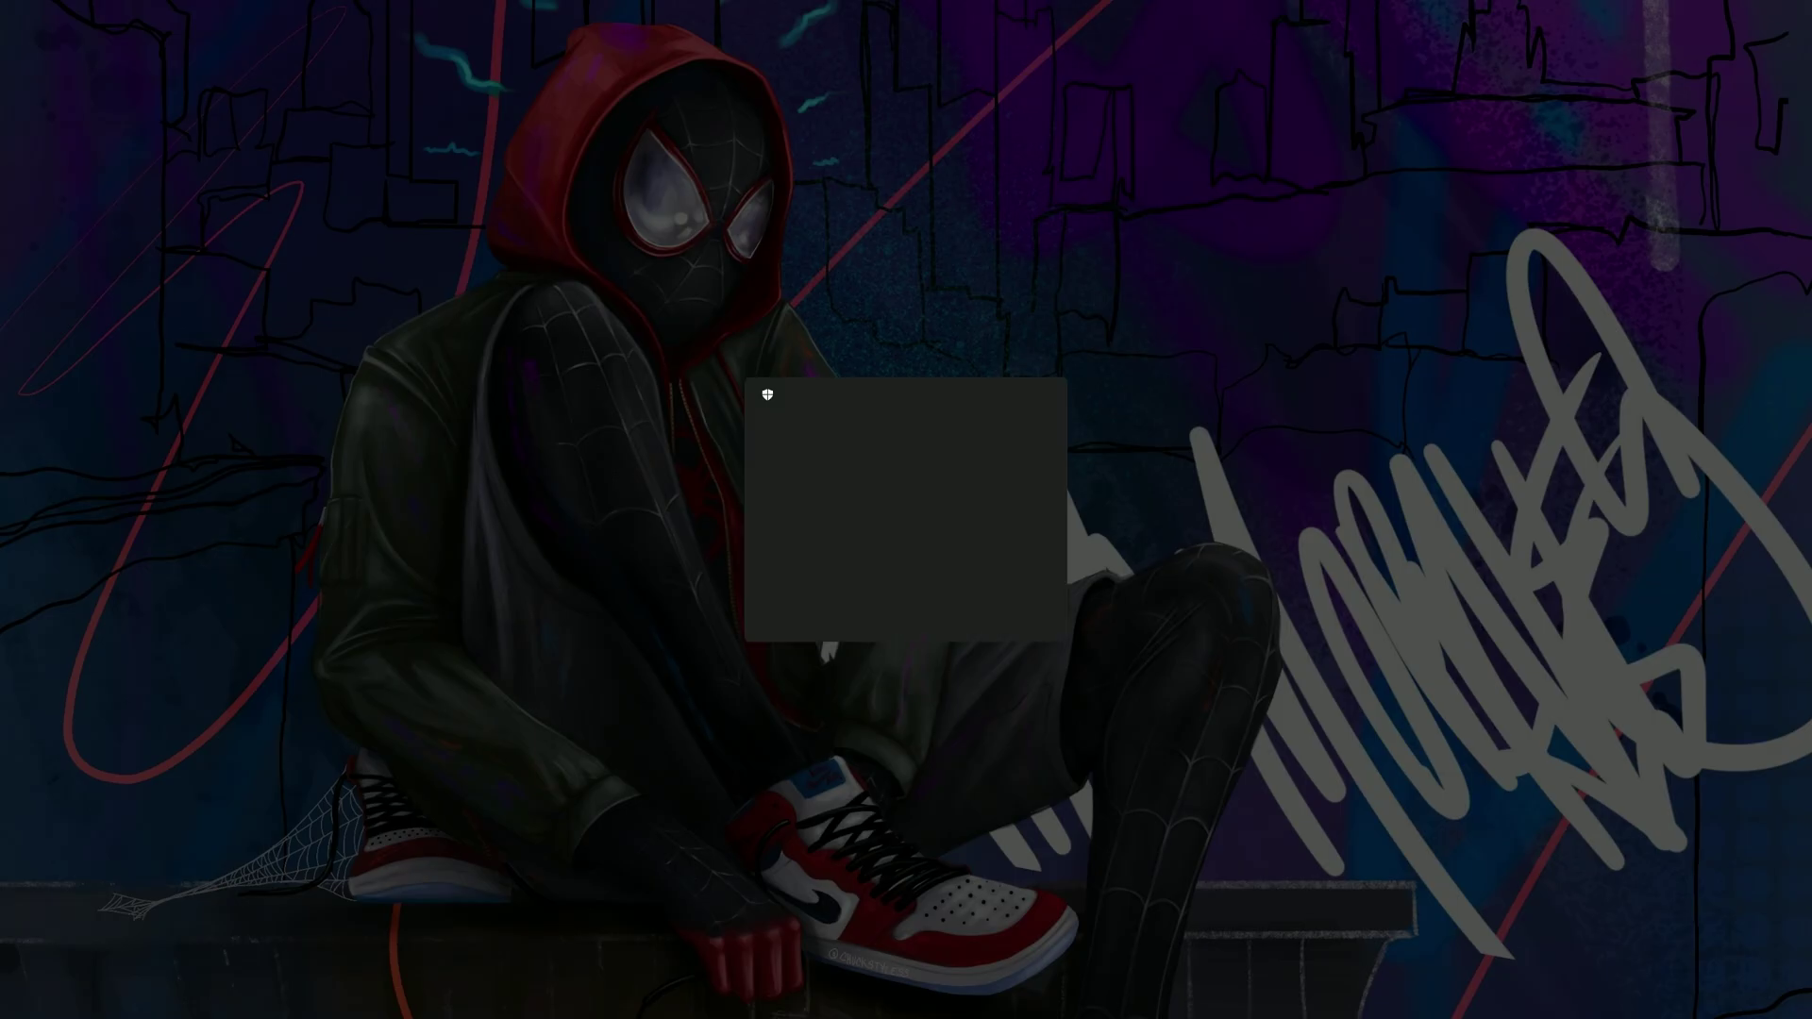
left_click(925, 607)
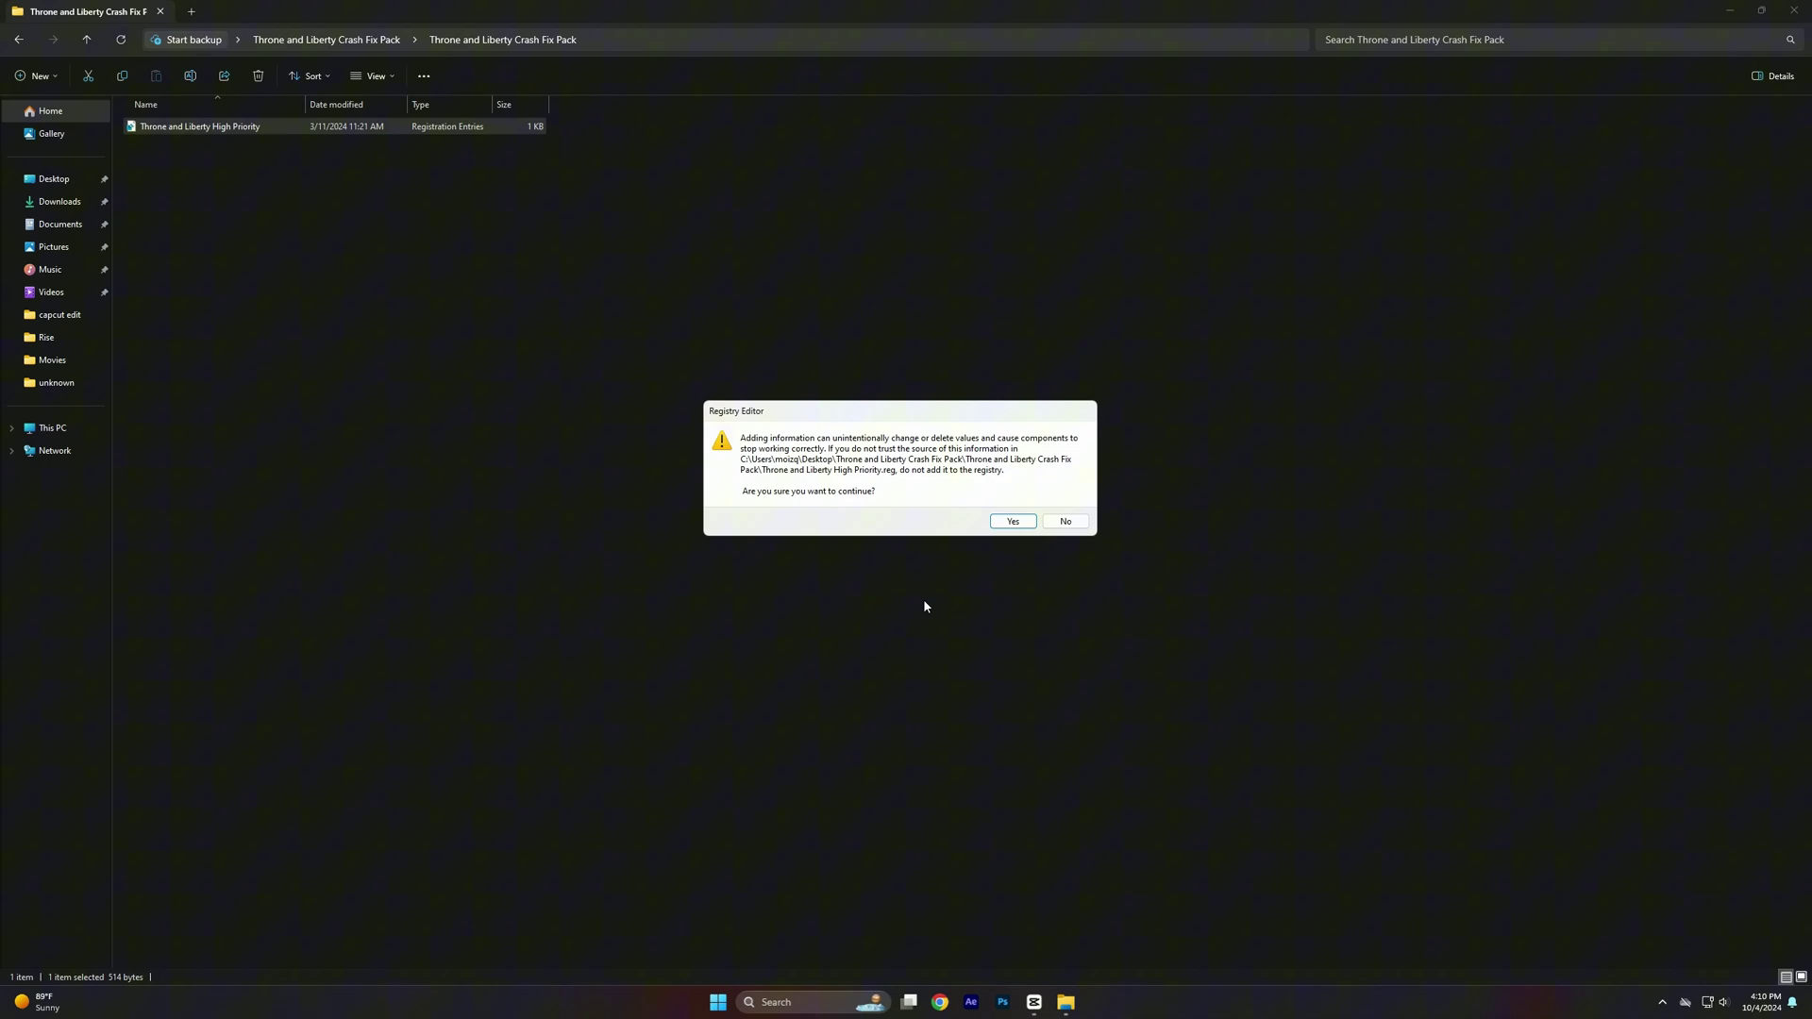
left_click(1013, 522)
left_click(1065, 510)
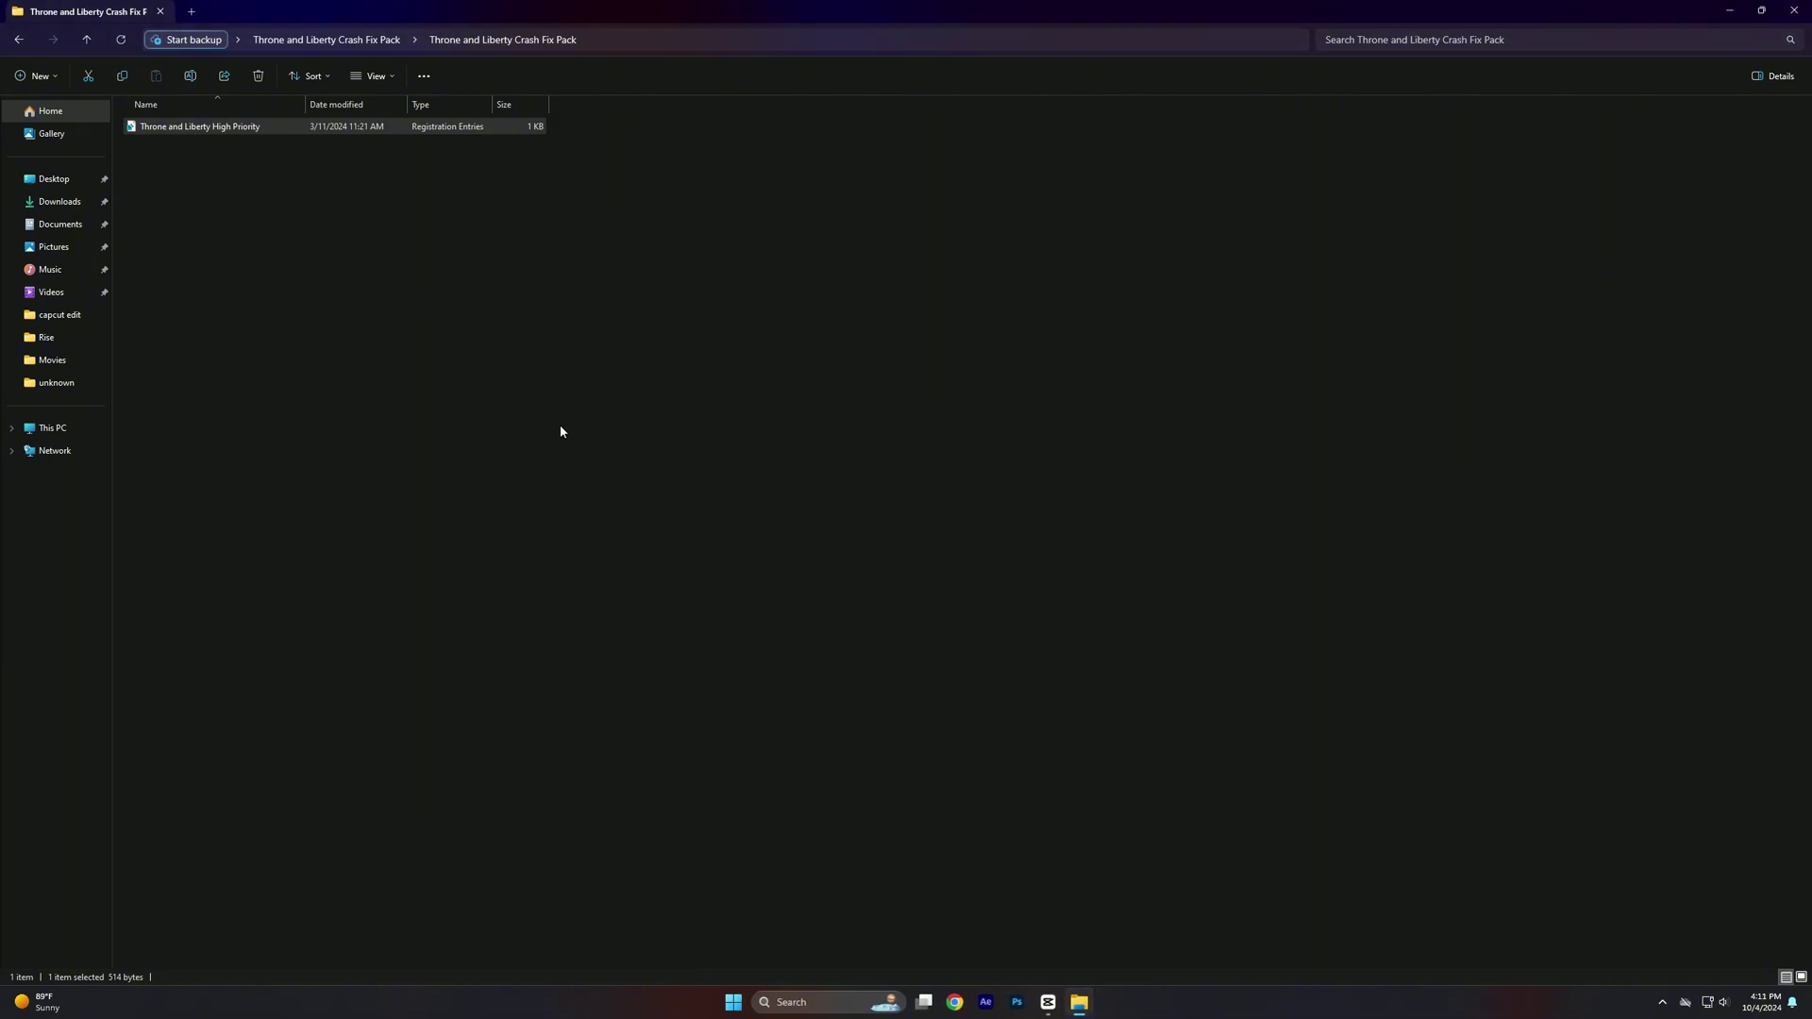
Run the install_all batch file from the fix pack's Install Visual-C-Runtimes-All-in-One folder
left_click(19, 40)
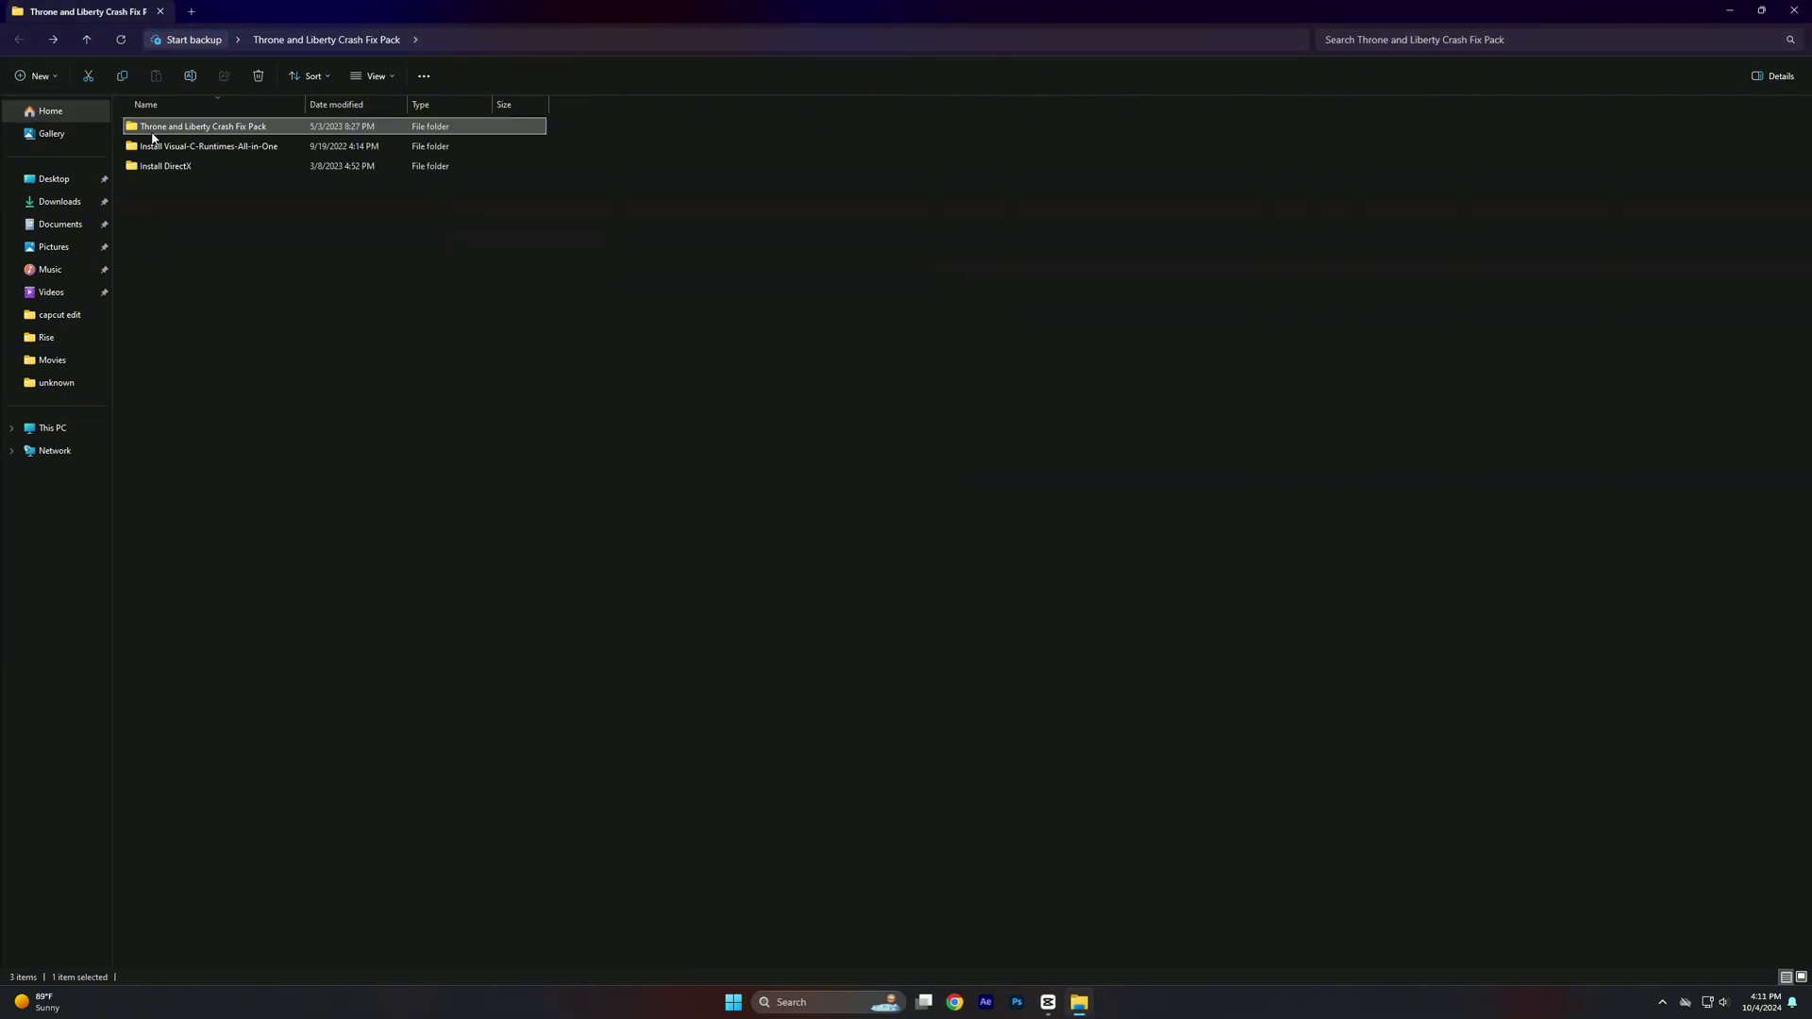
double_click(179, 146)
left_click_drag(326, 509, 273, 125)
left_click(253, 489)
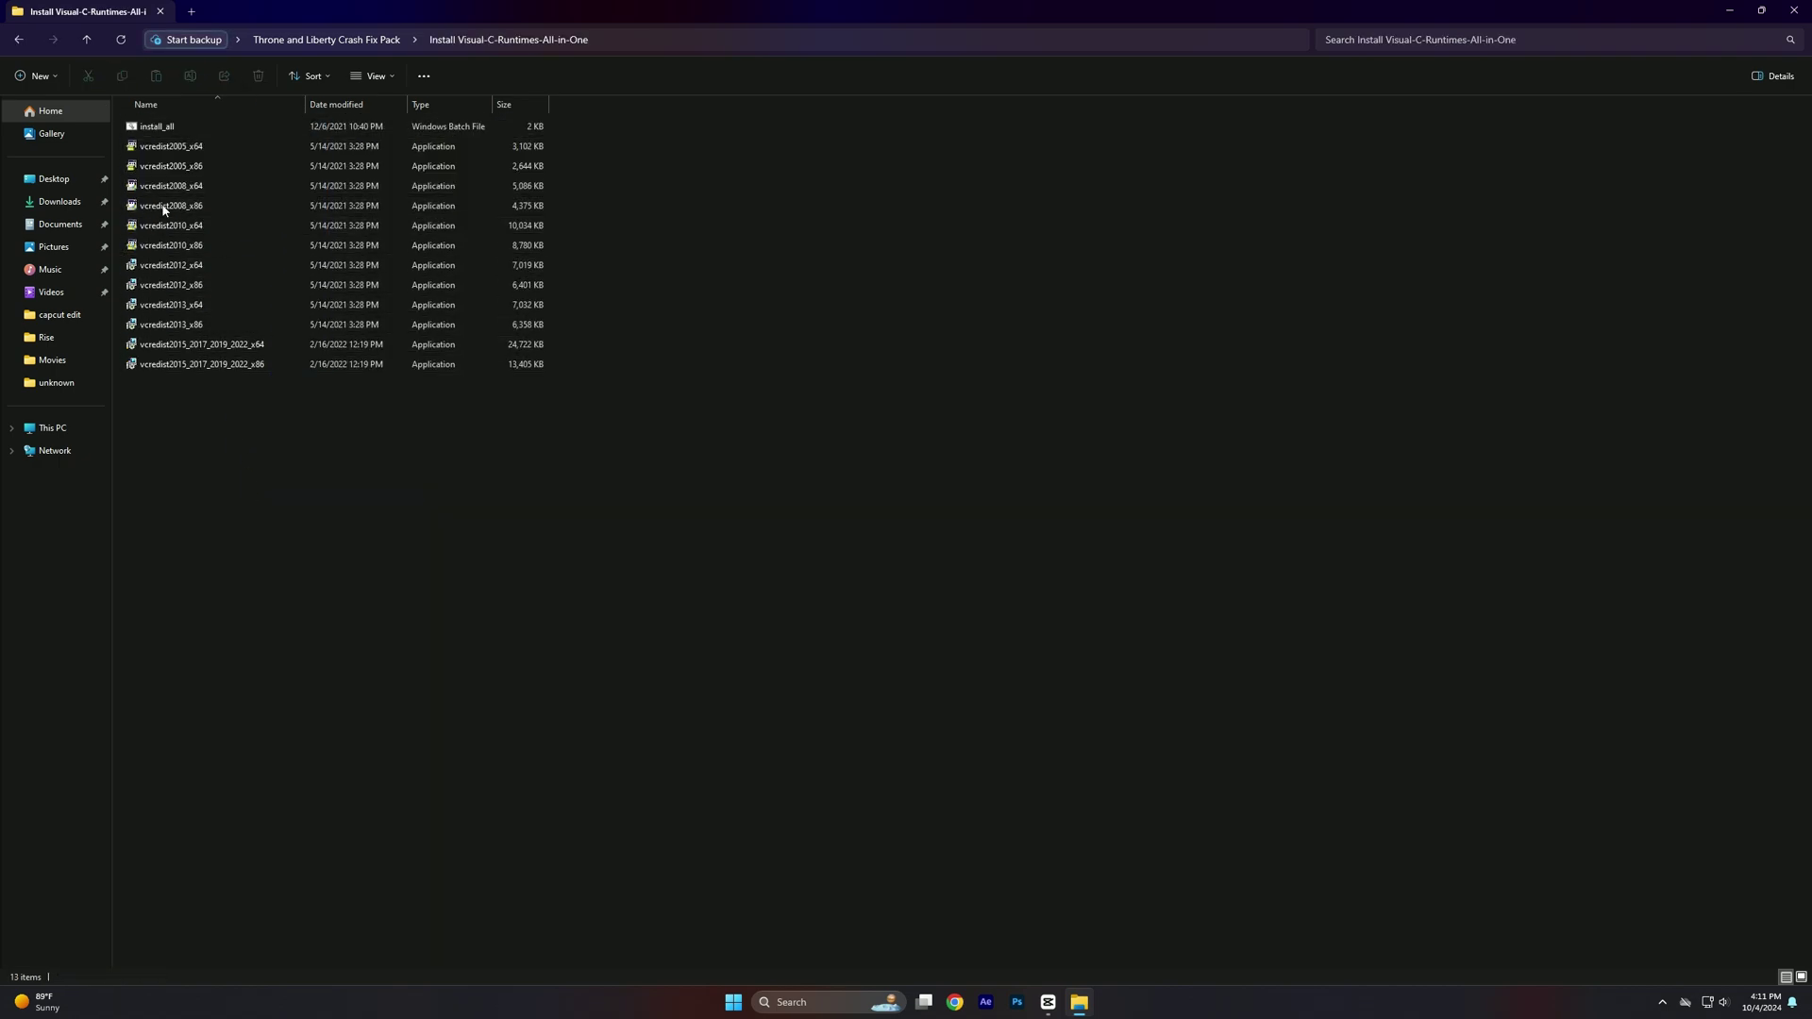
double_click(151, 127)
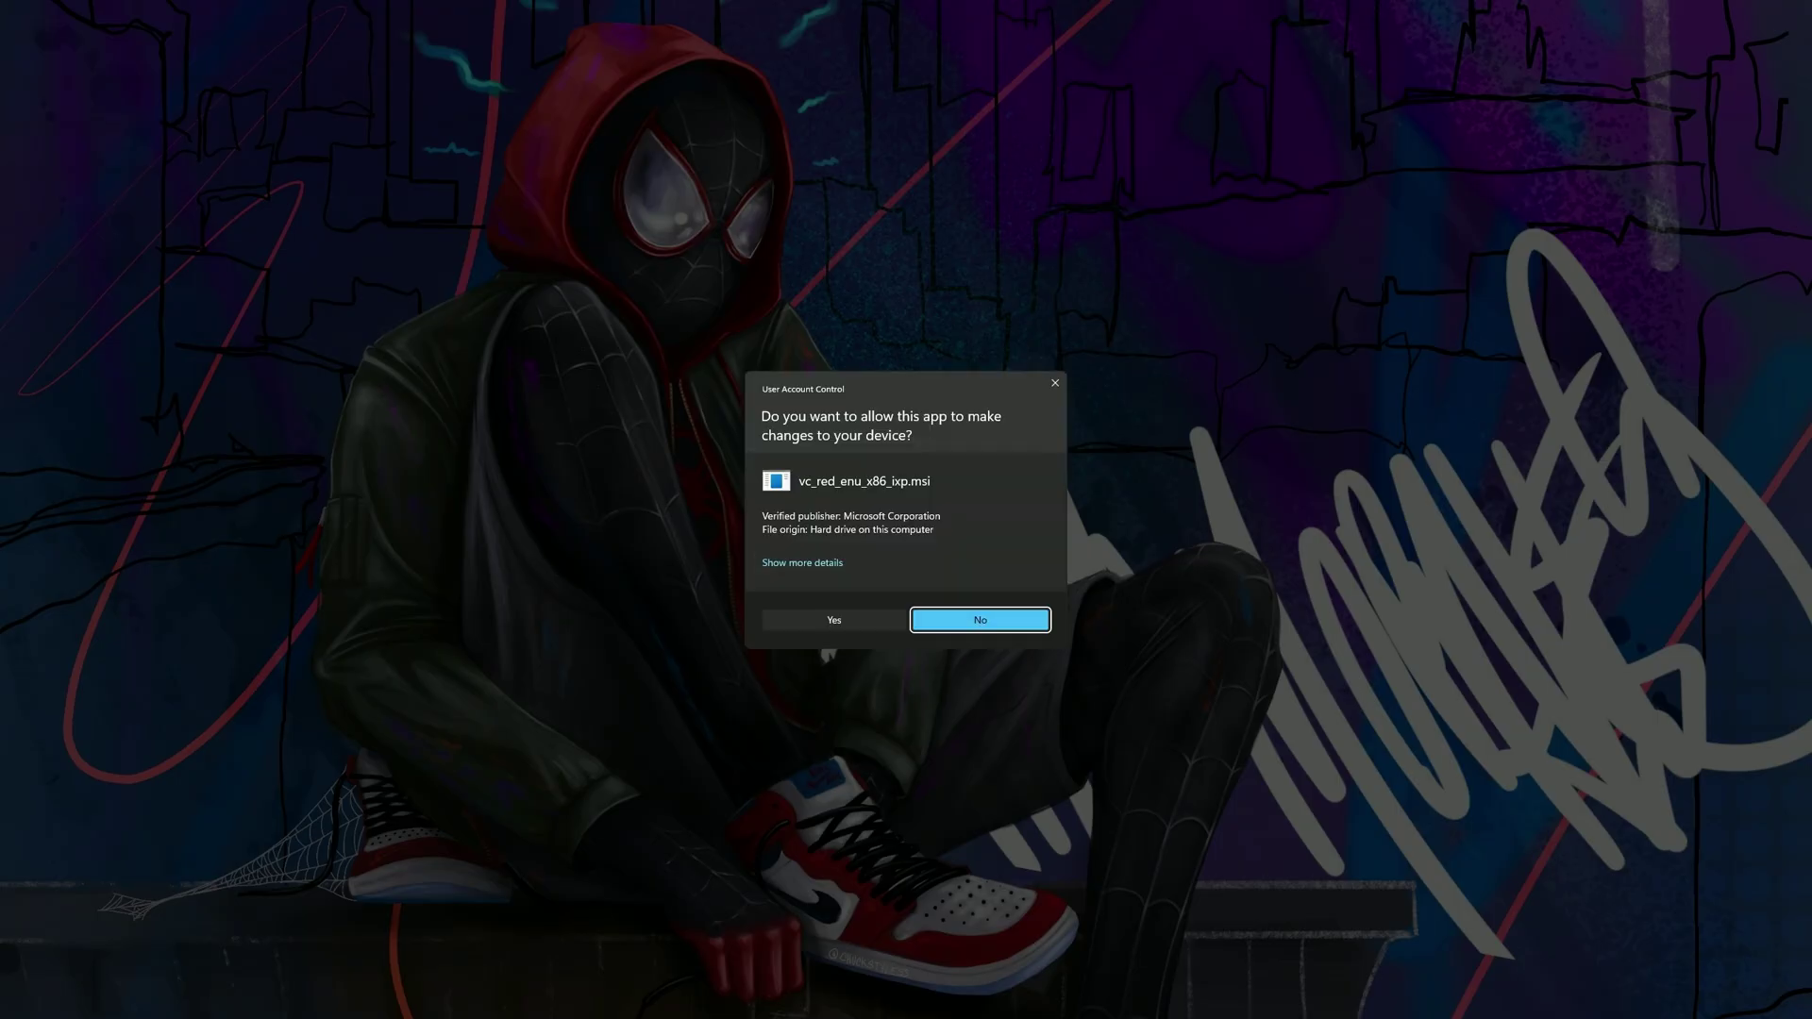
Allow each Visual C++ redistributable installer launched by the batch file to make changes to the device until all have run
left_click(853, 625)
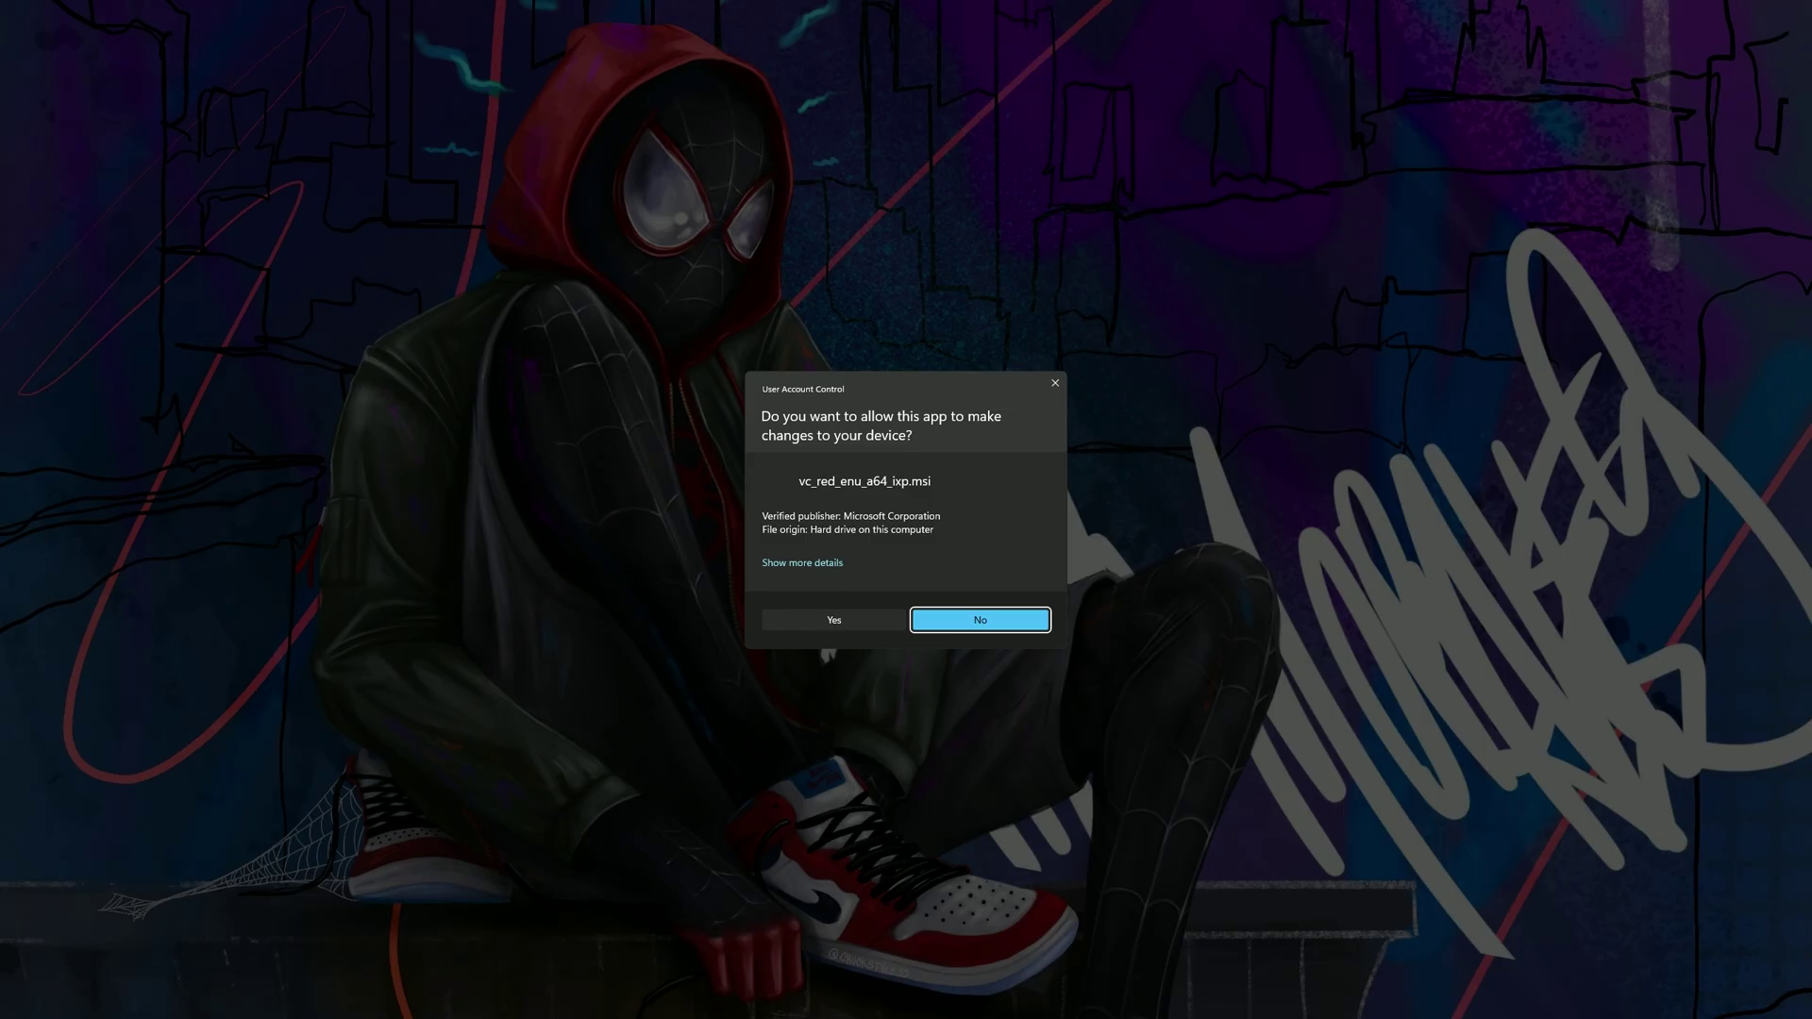
left_click(853, 621)
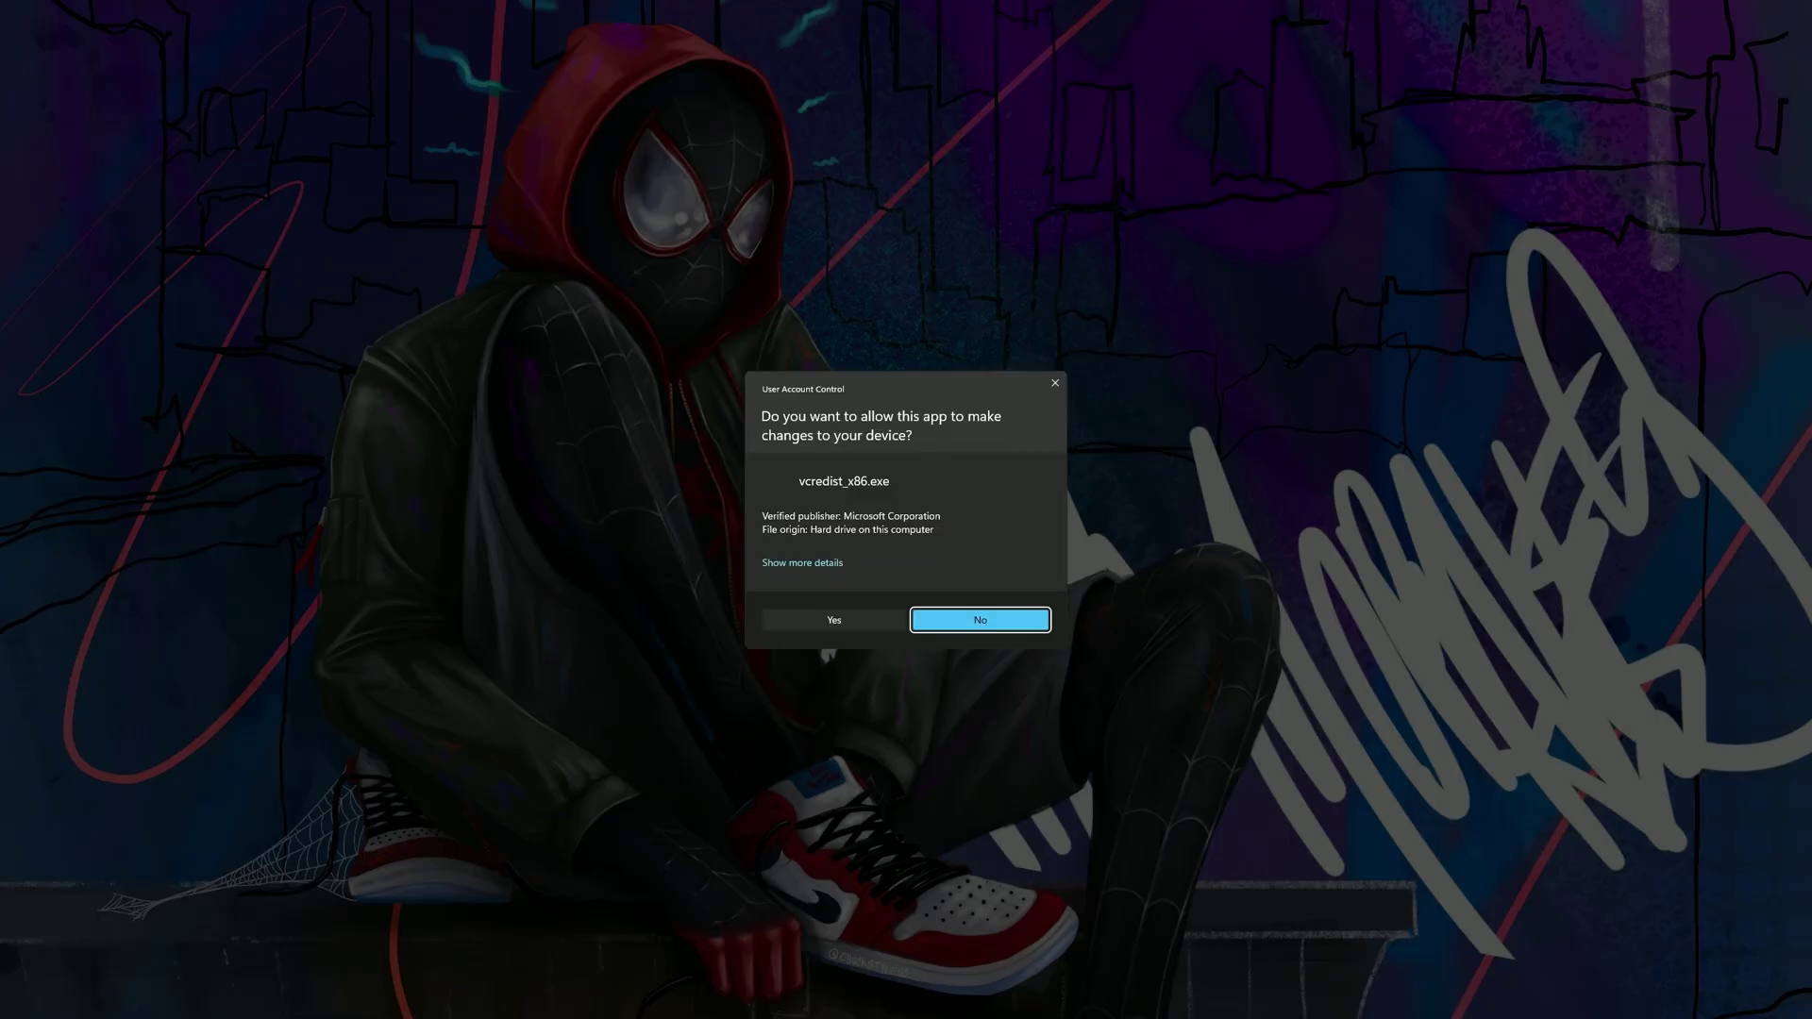
left_click(852, 622)
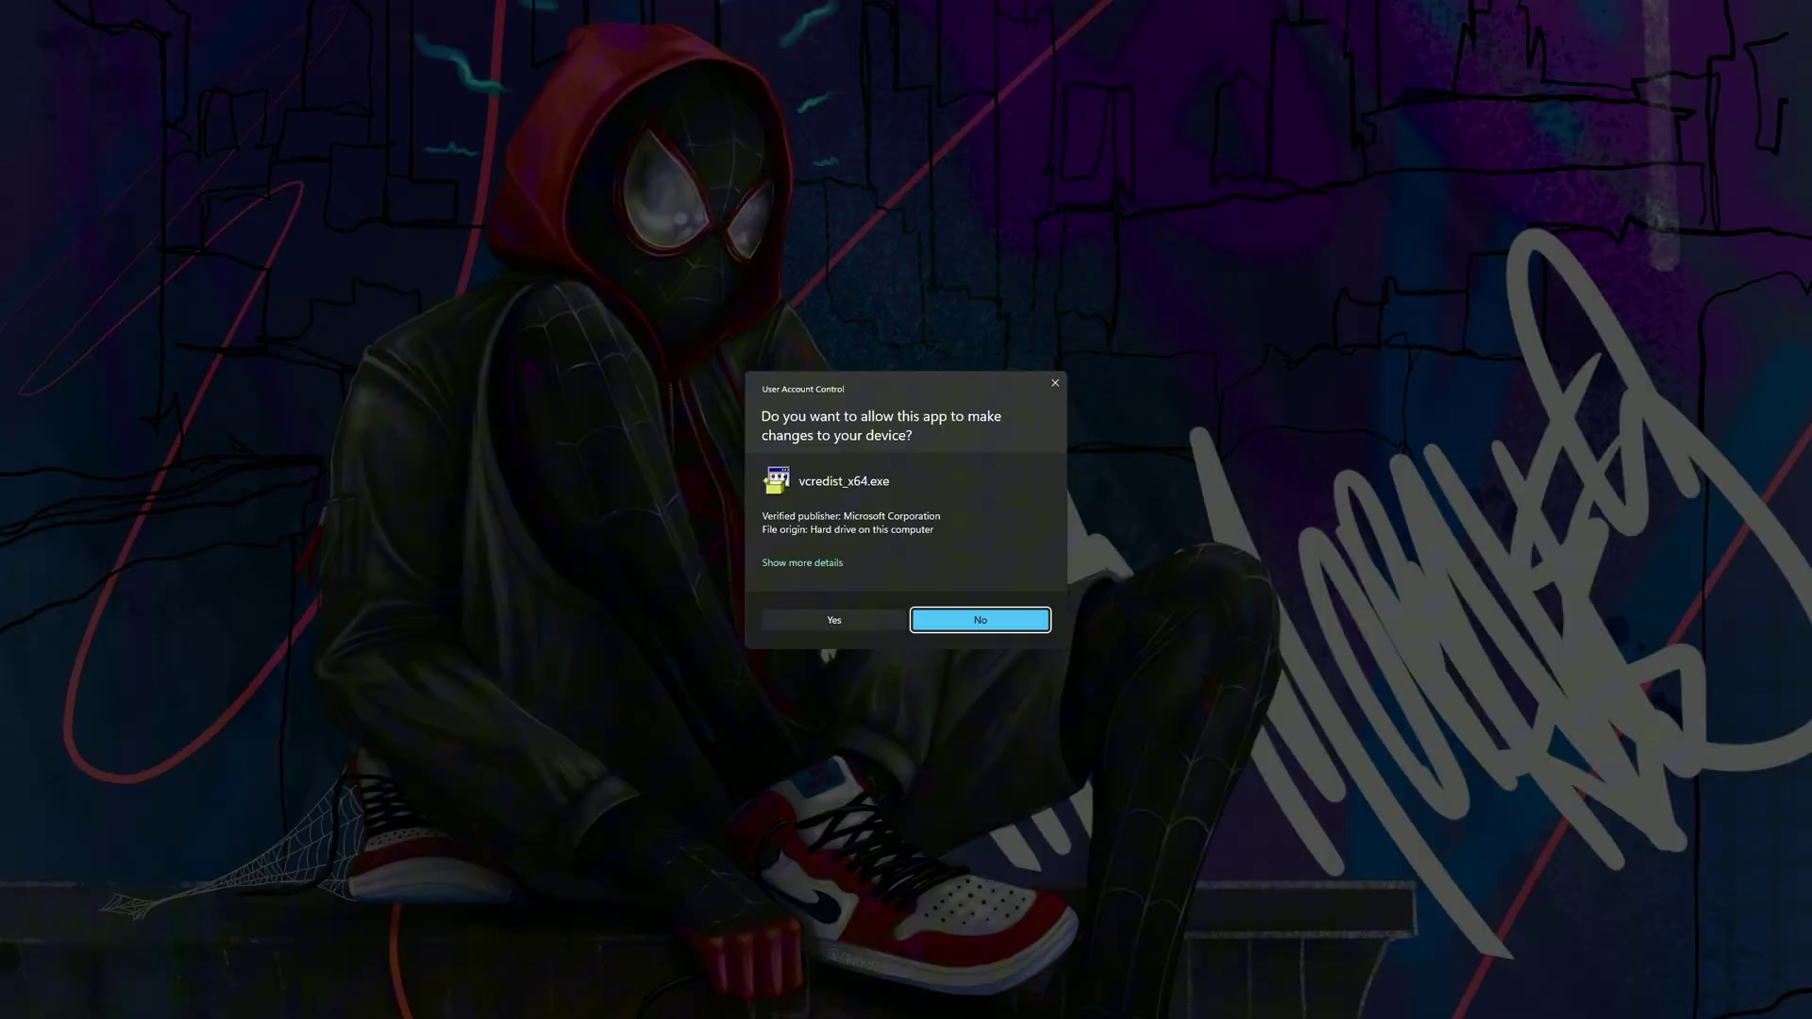
left_click(852, 621)
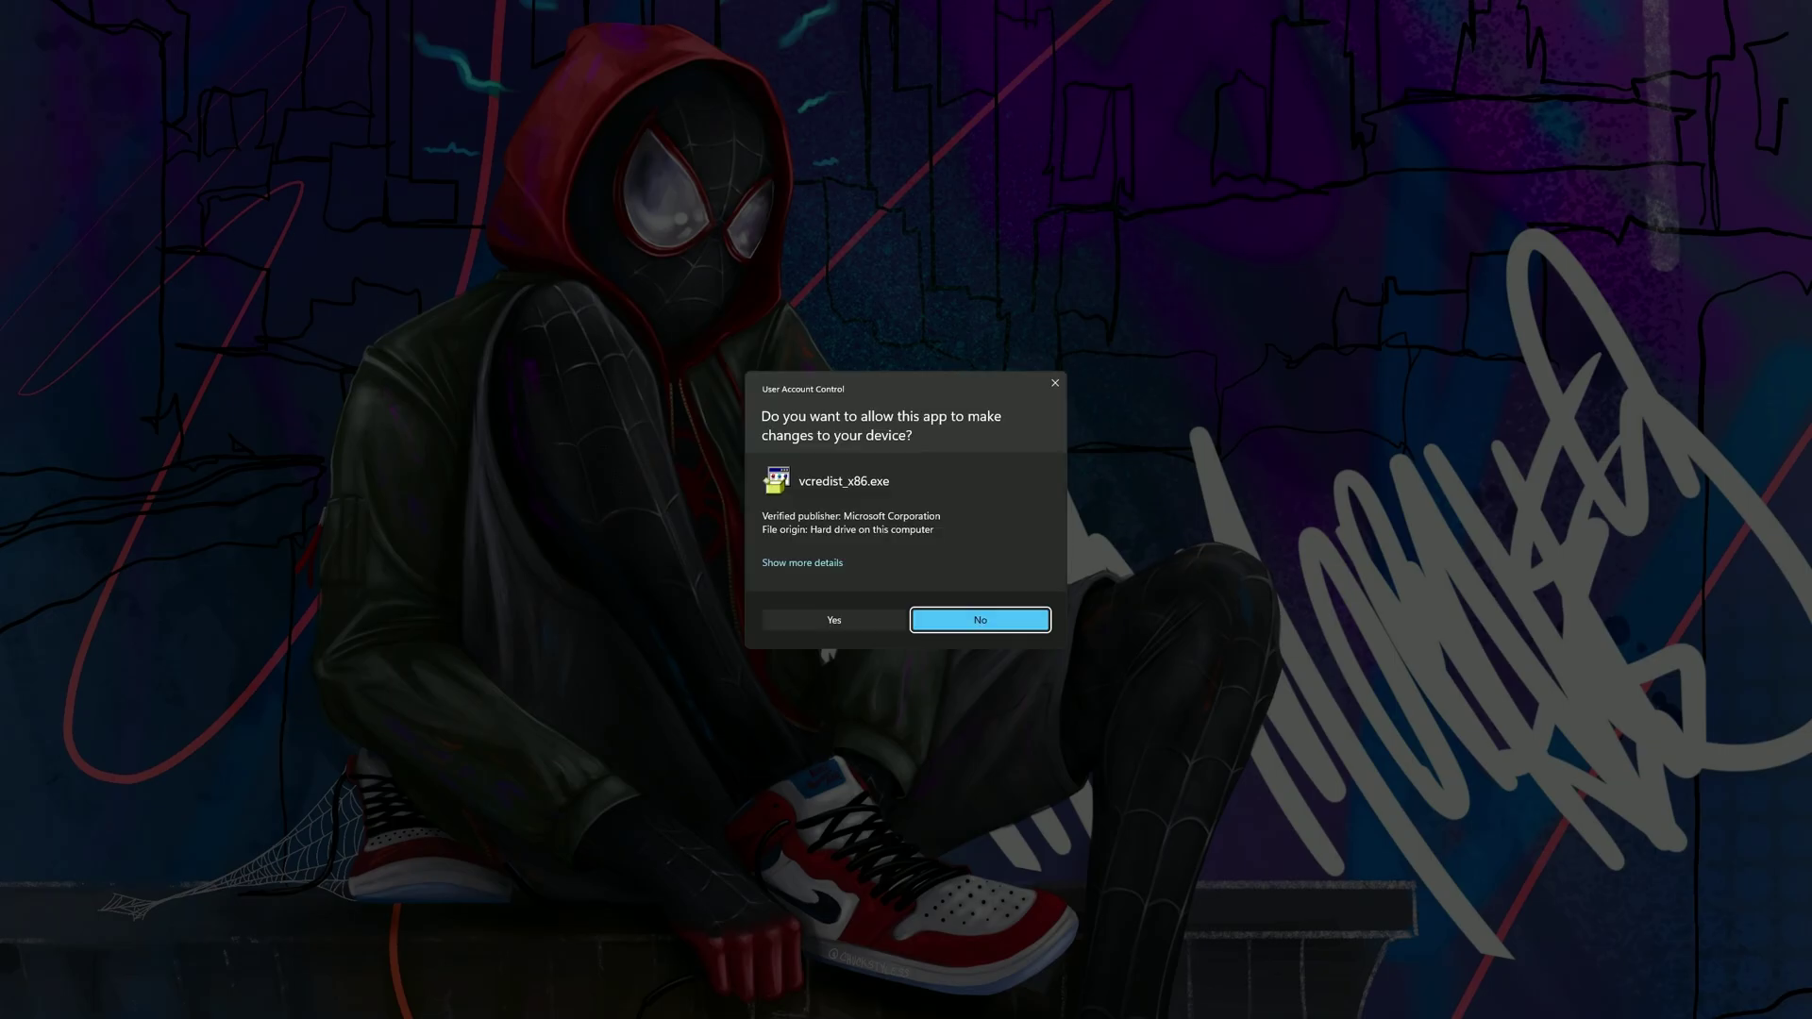
left_click(852, 621)
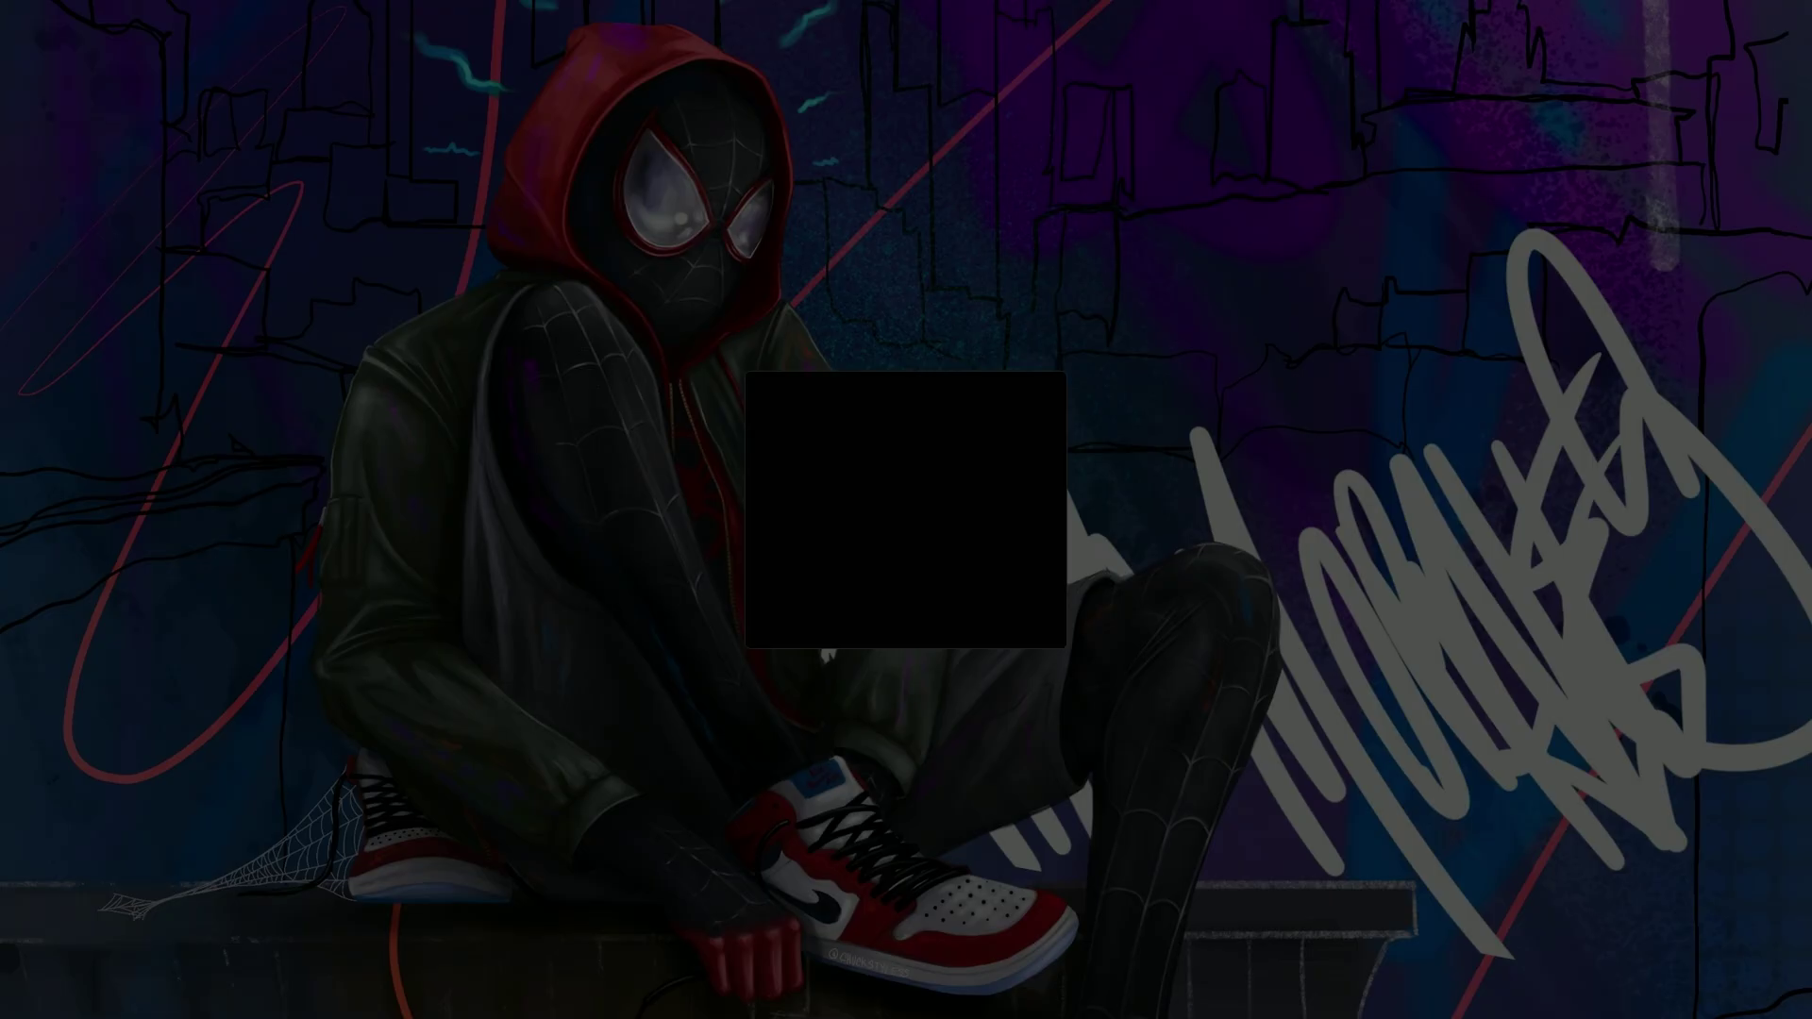
left_click(853, 623)
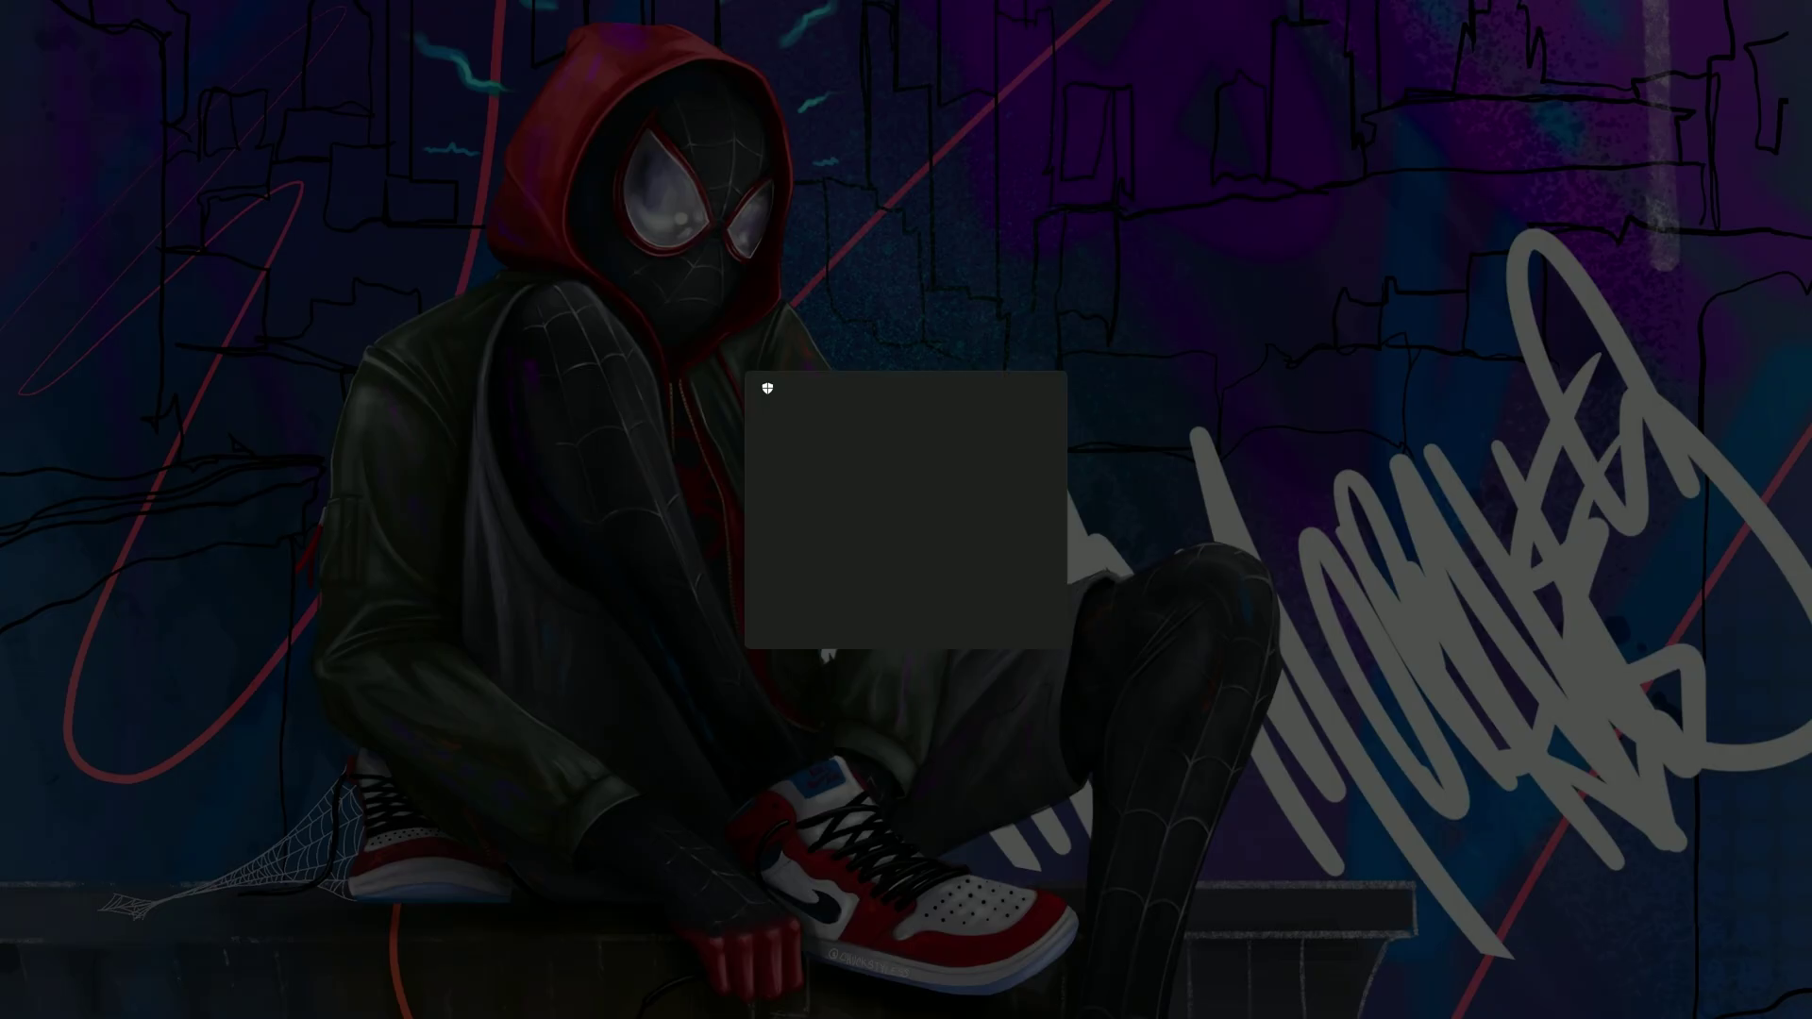
left_click(852, 628)
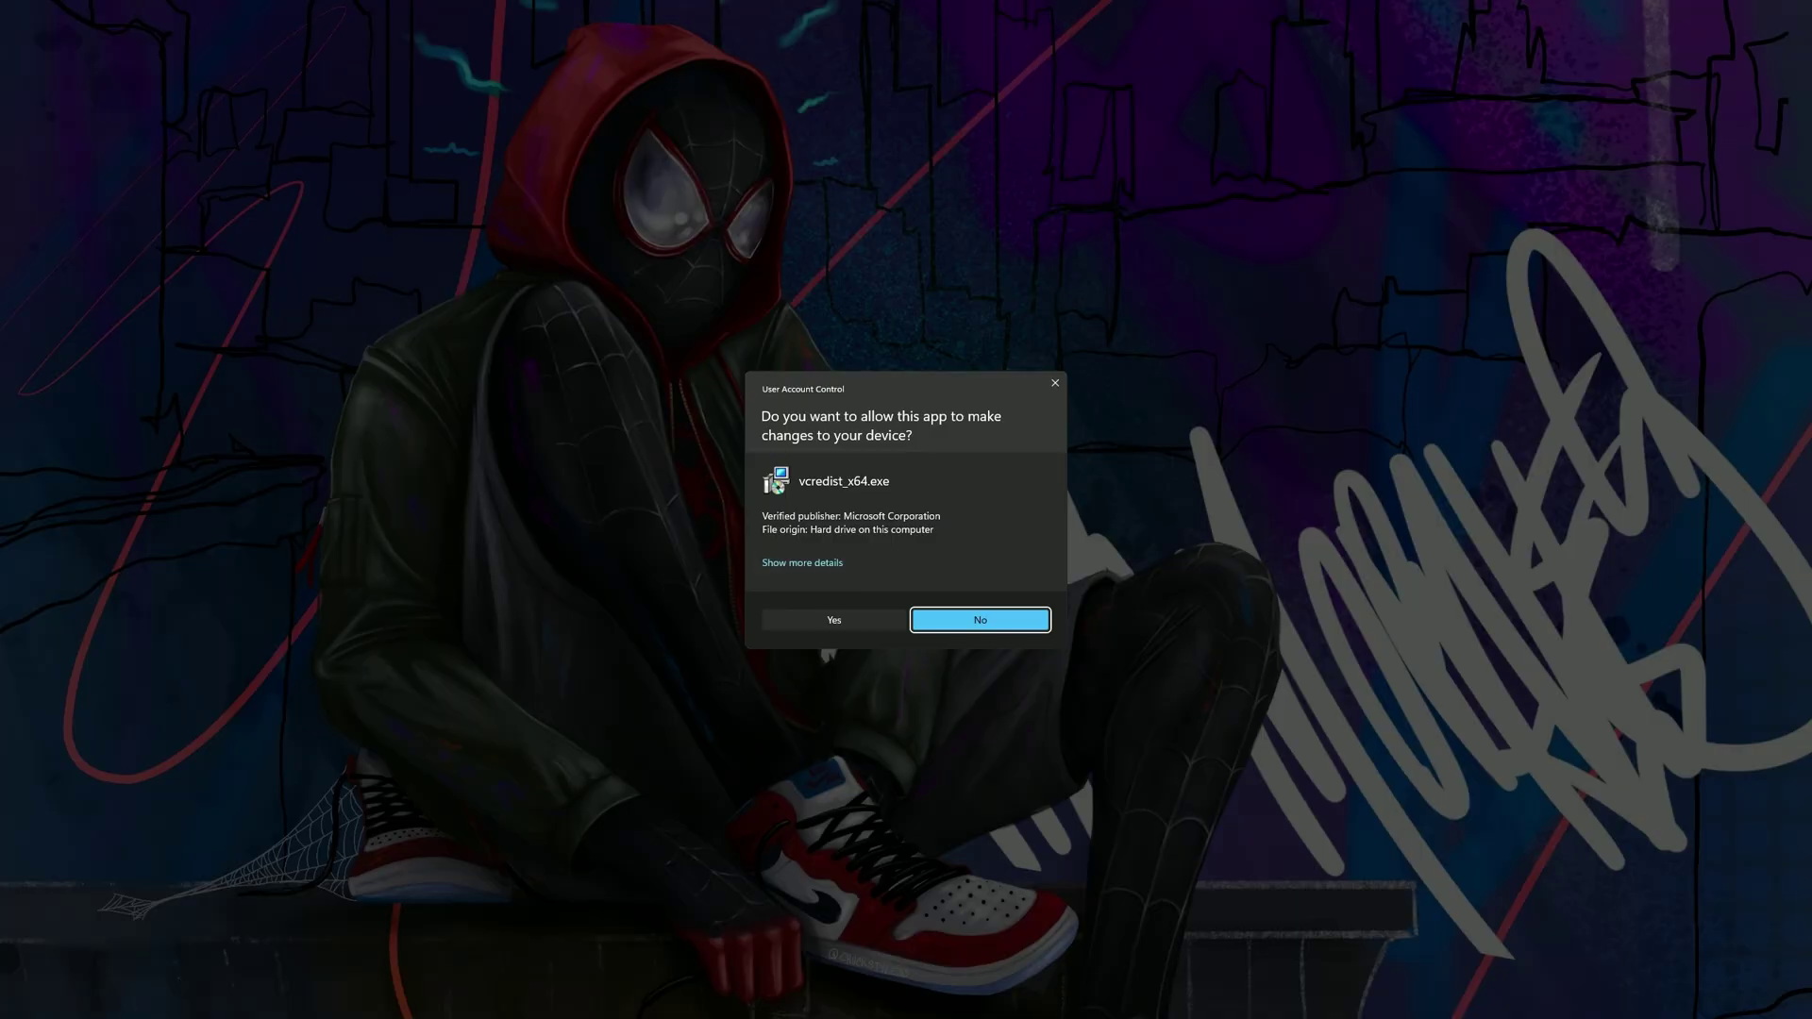
left_click(843, 619)
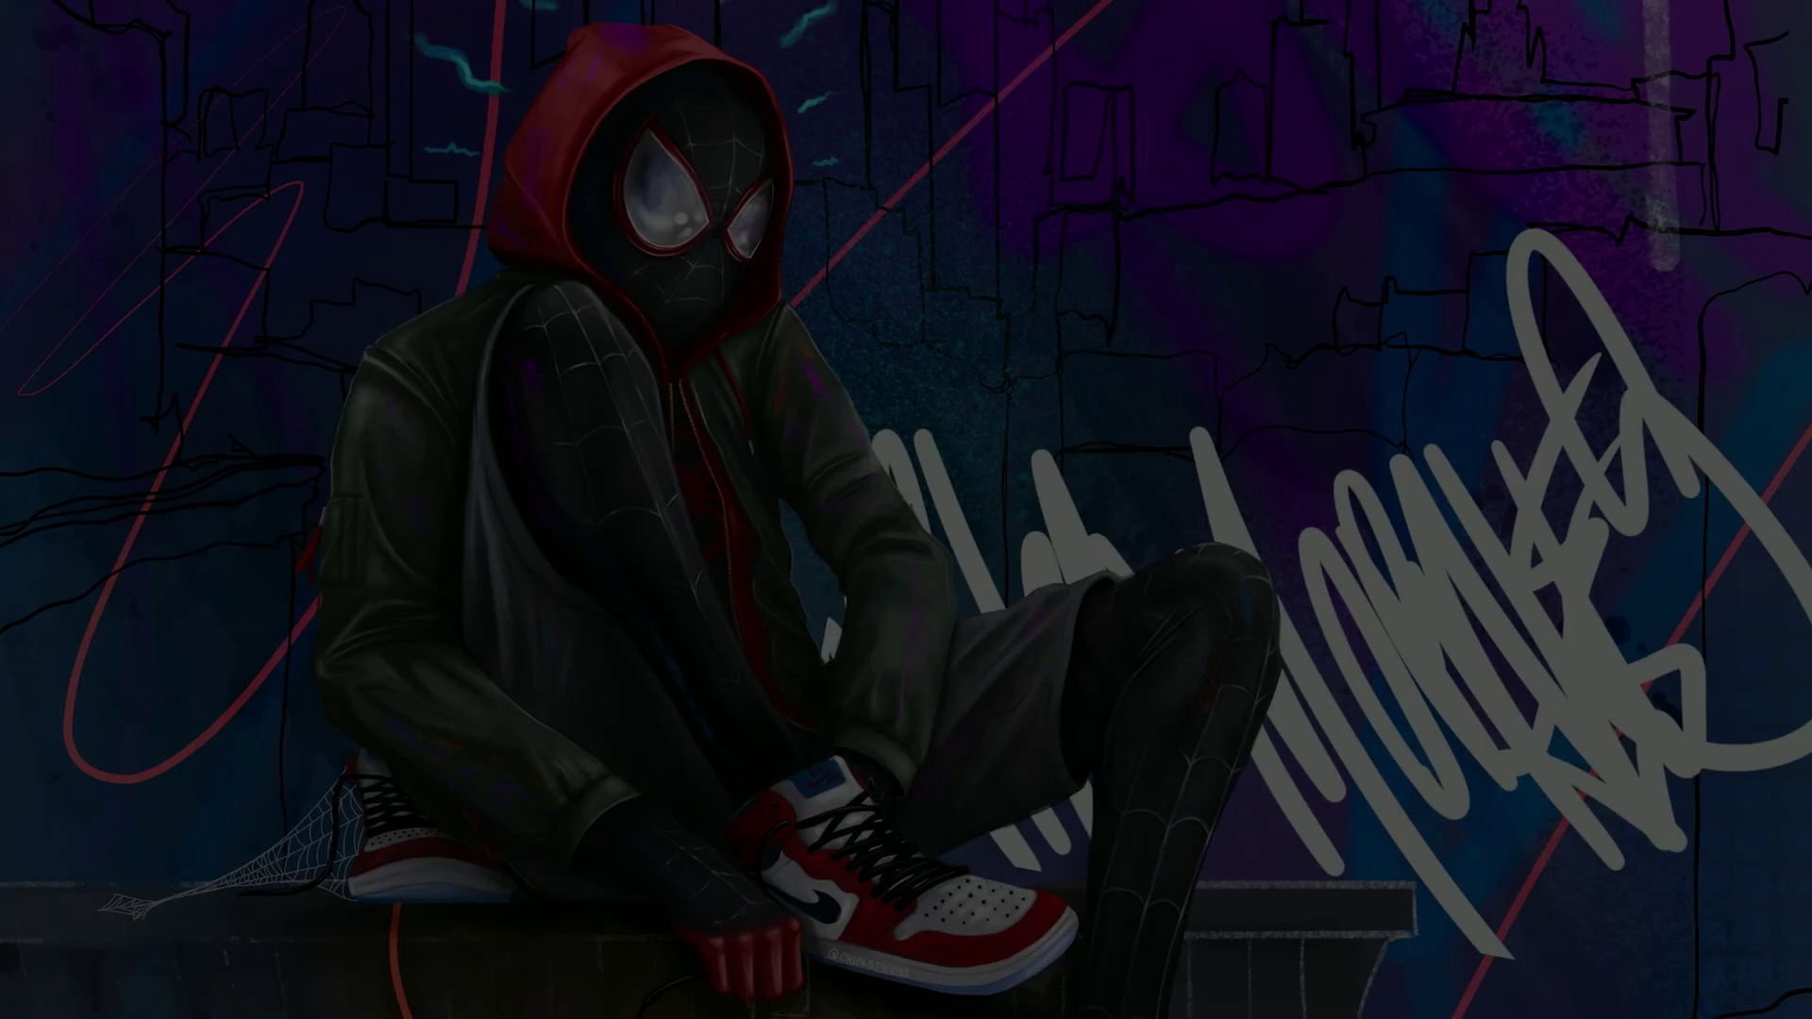
left_click(843, 619)
left_click(842, 617)
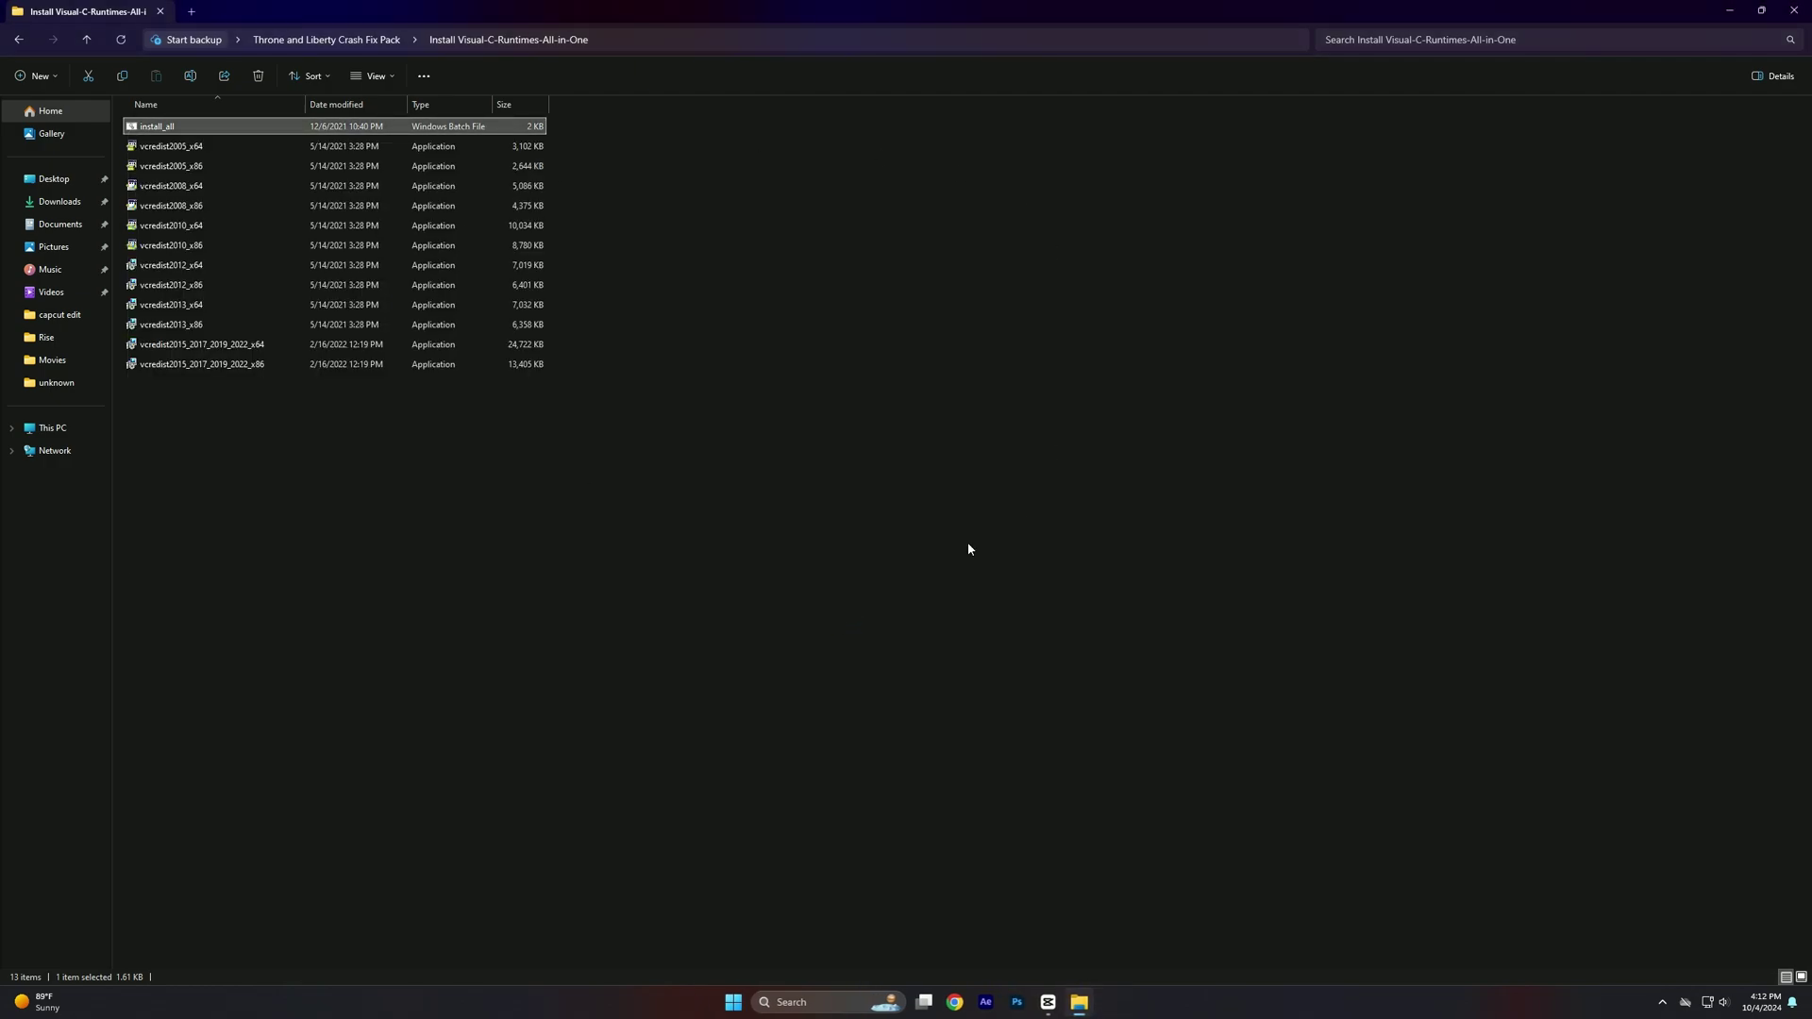
left_click_drag(351, 540, 166, 117)
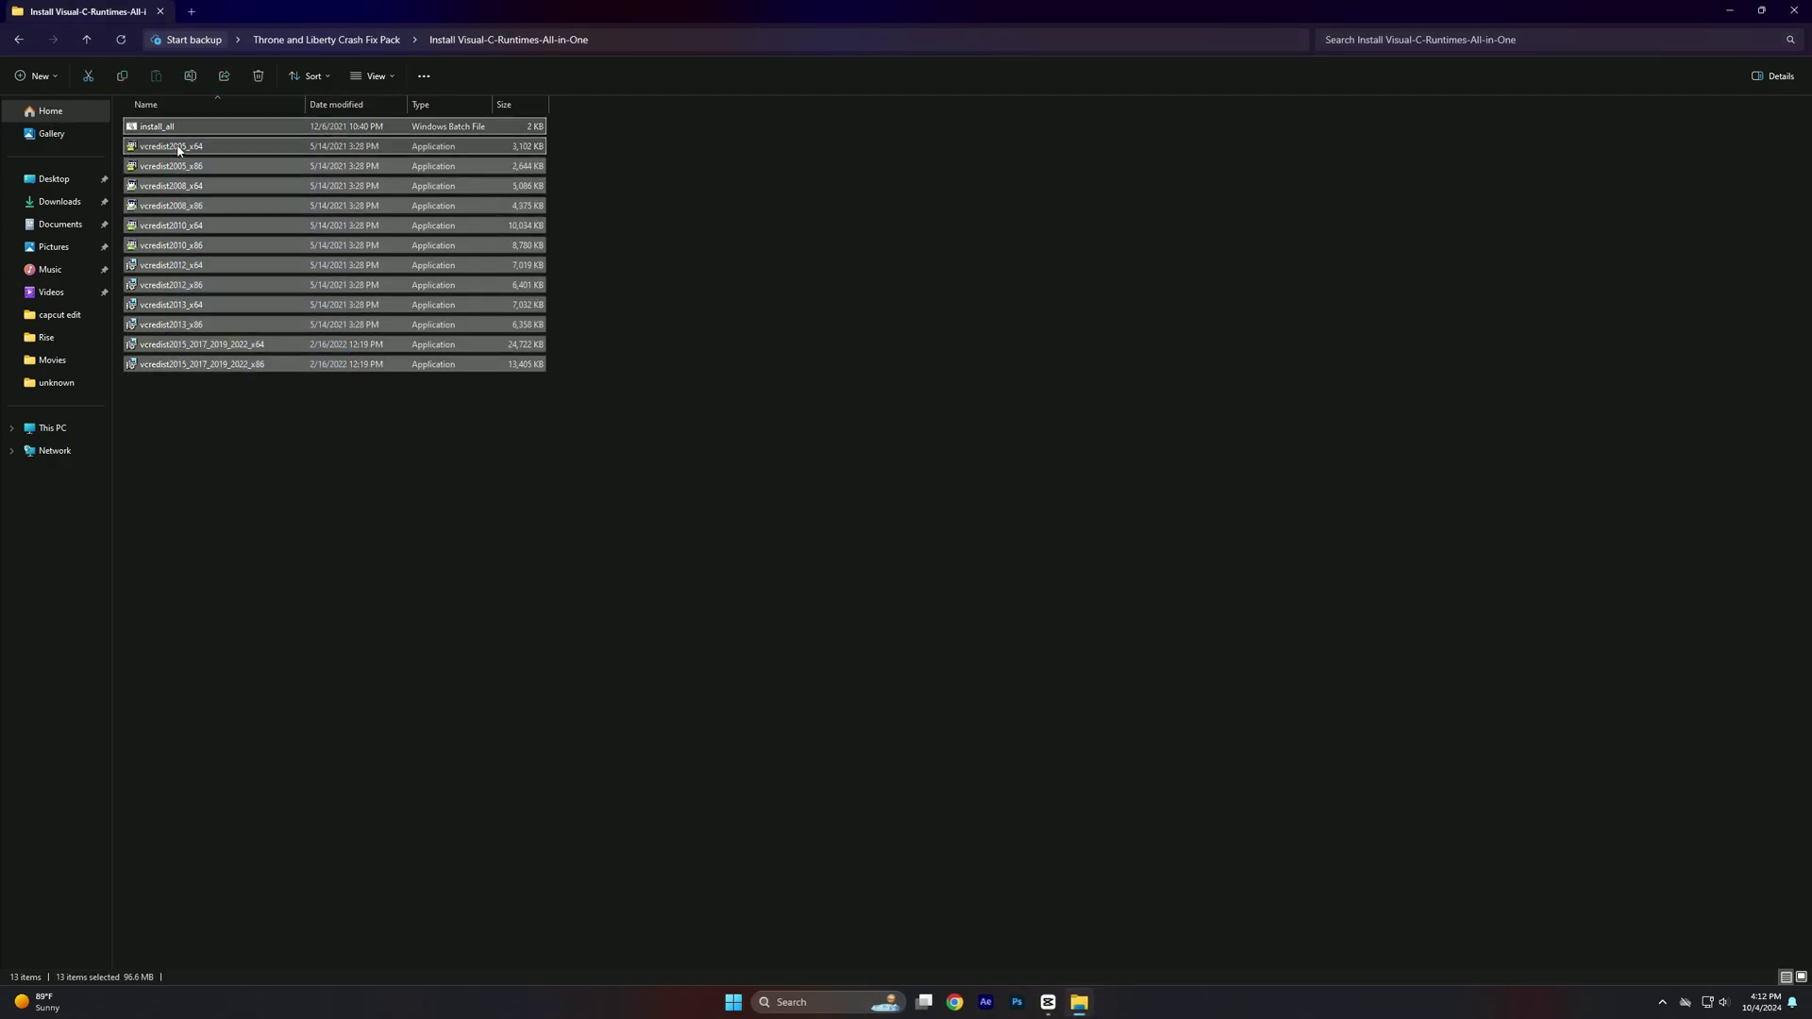
left_click(357, 417)
Run the DirectX application from the fix pack's Install DirectX folder and allow it to make changes to the device
left_click(19, 39)
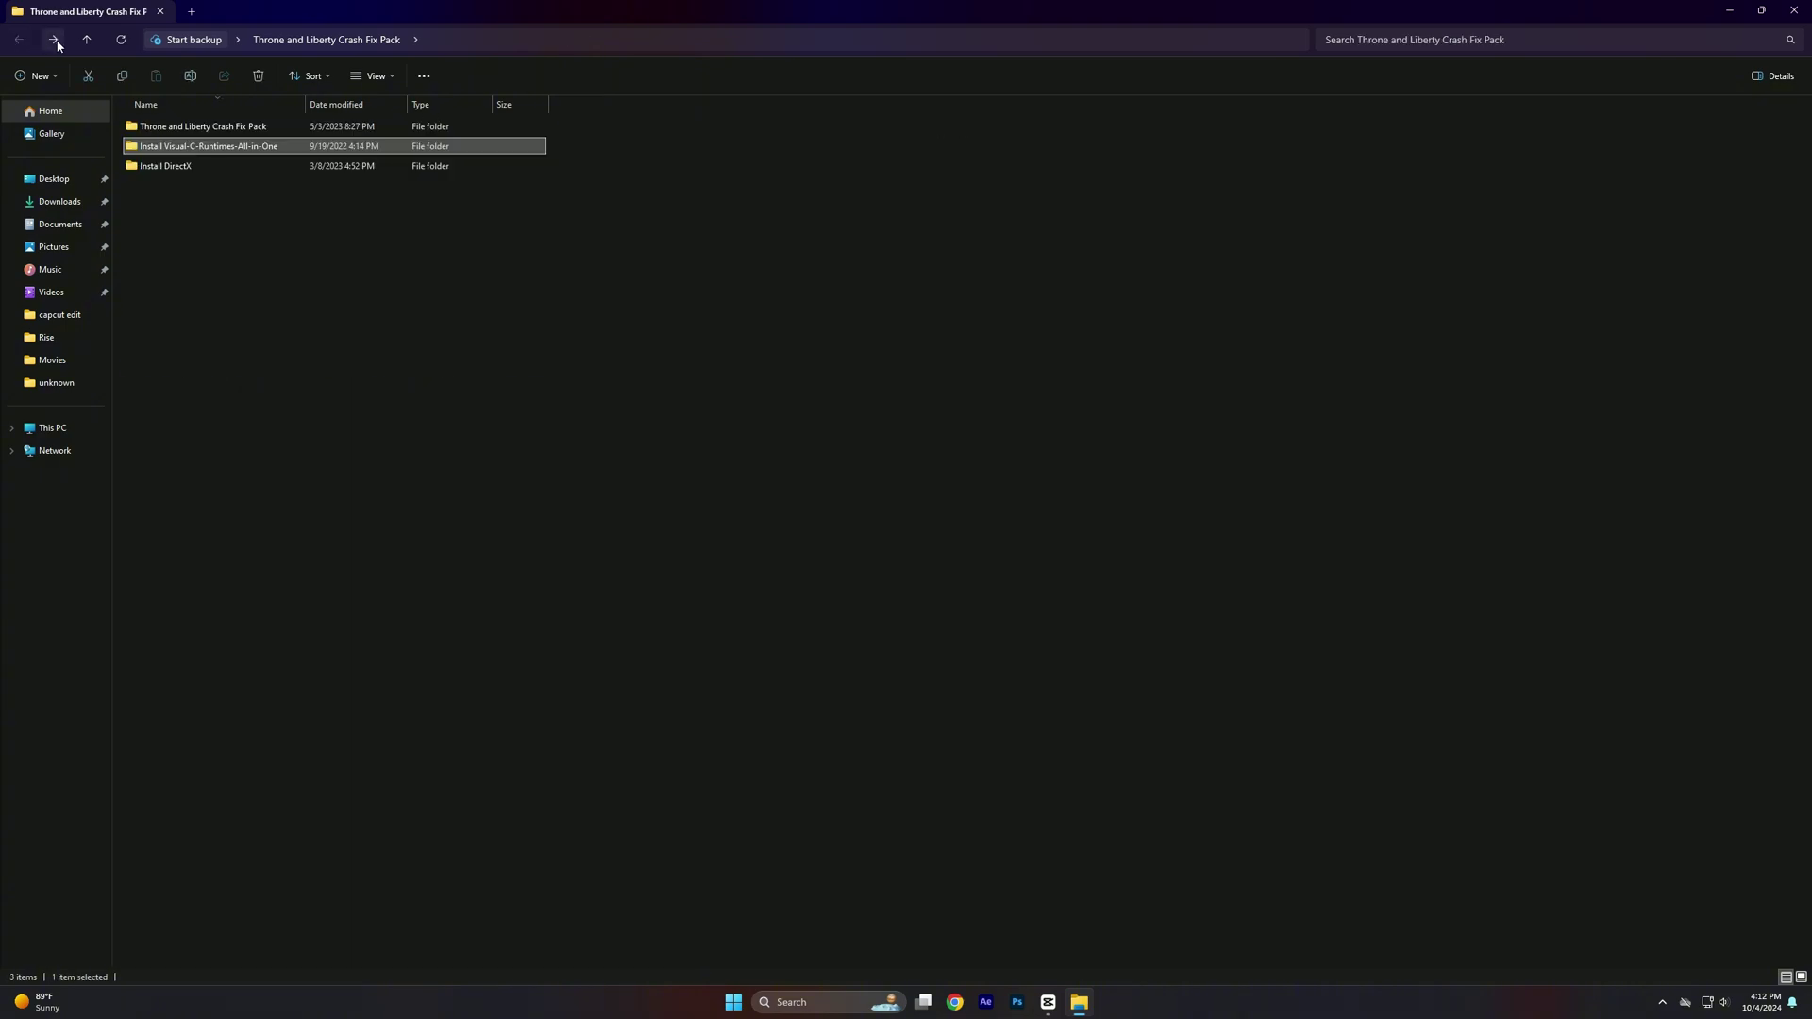
double_click(151, 166)
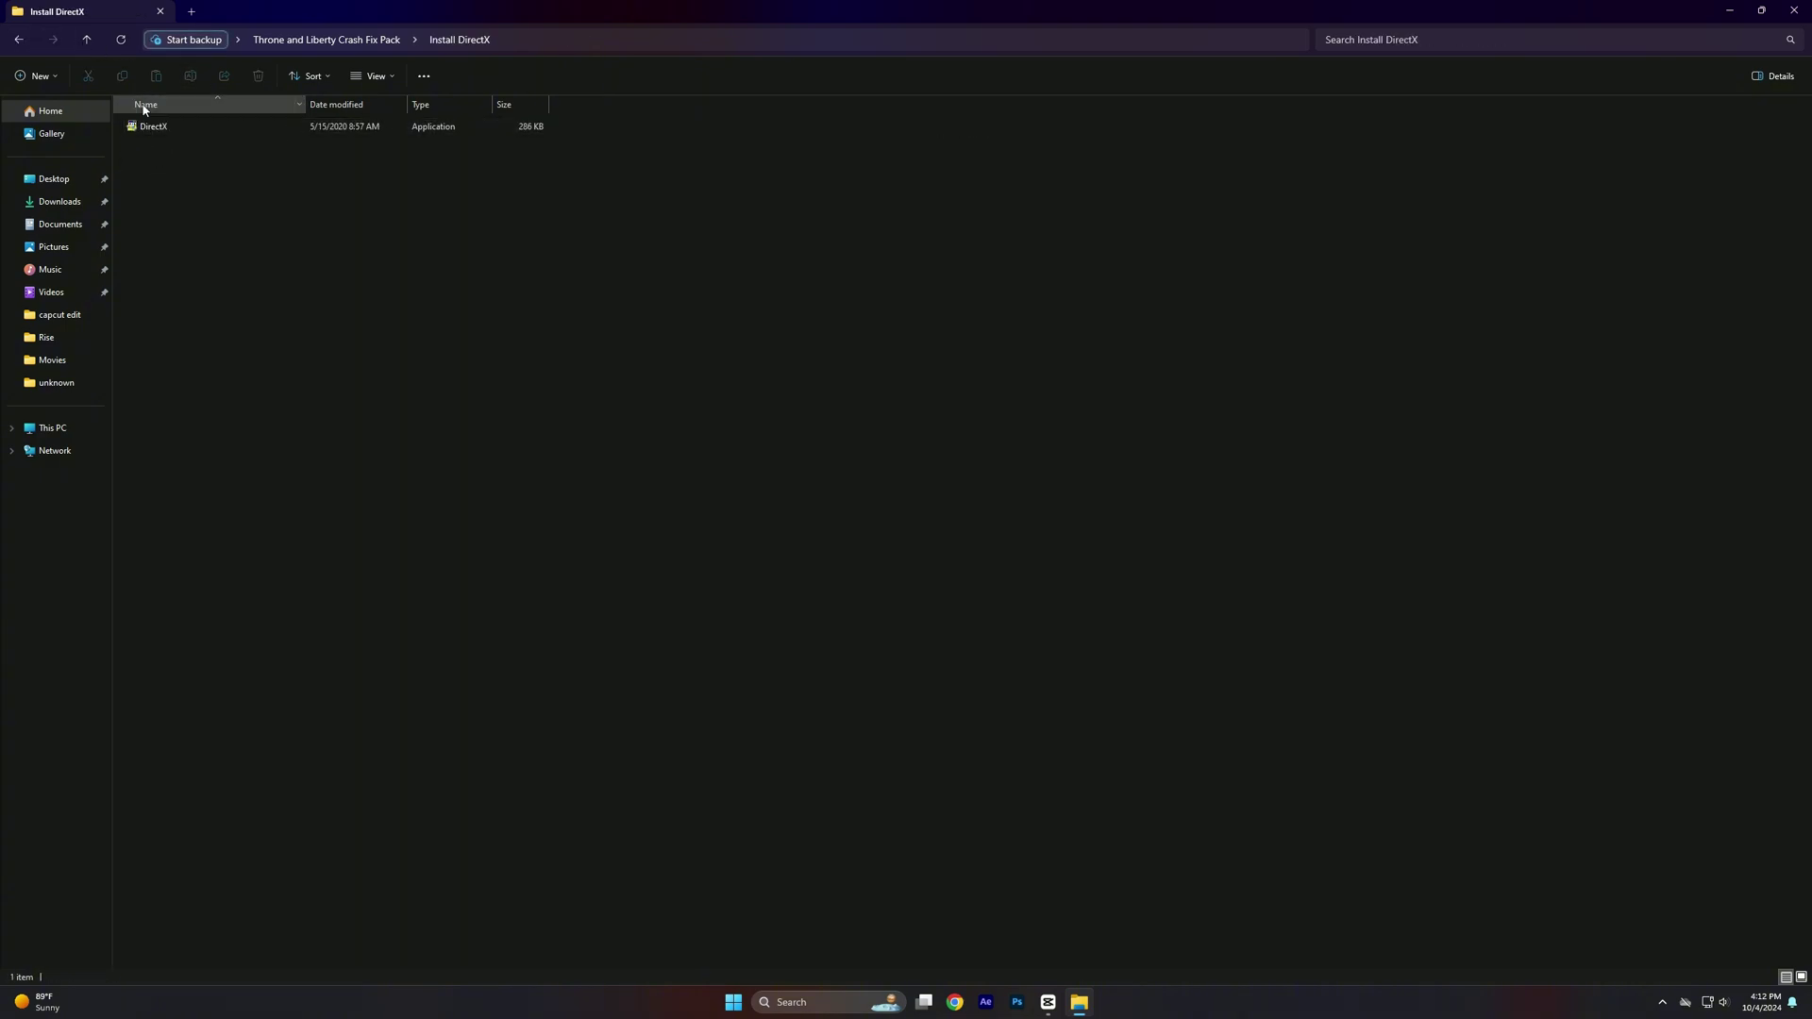
double_click(184, 126)
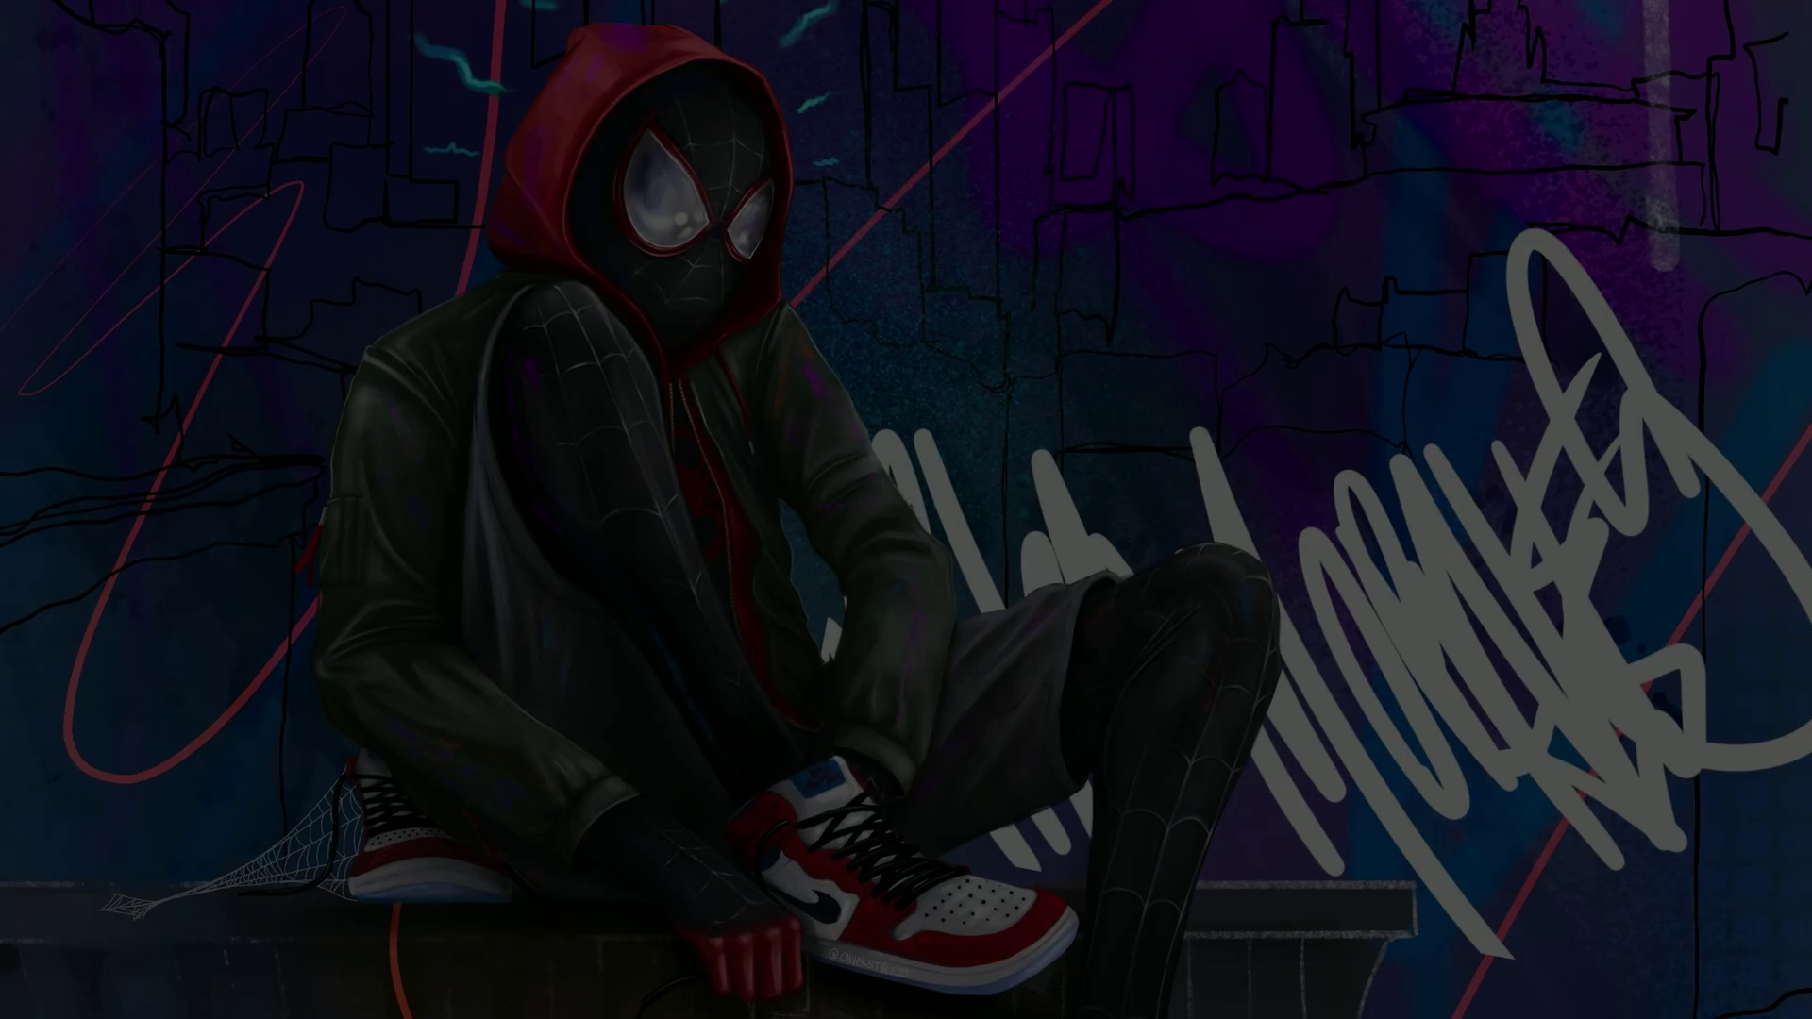
left_click(858, 623)
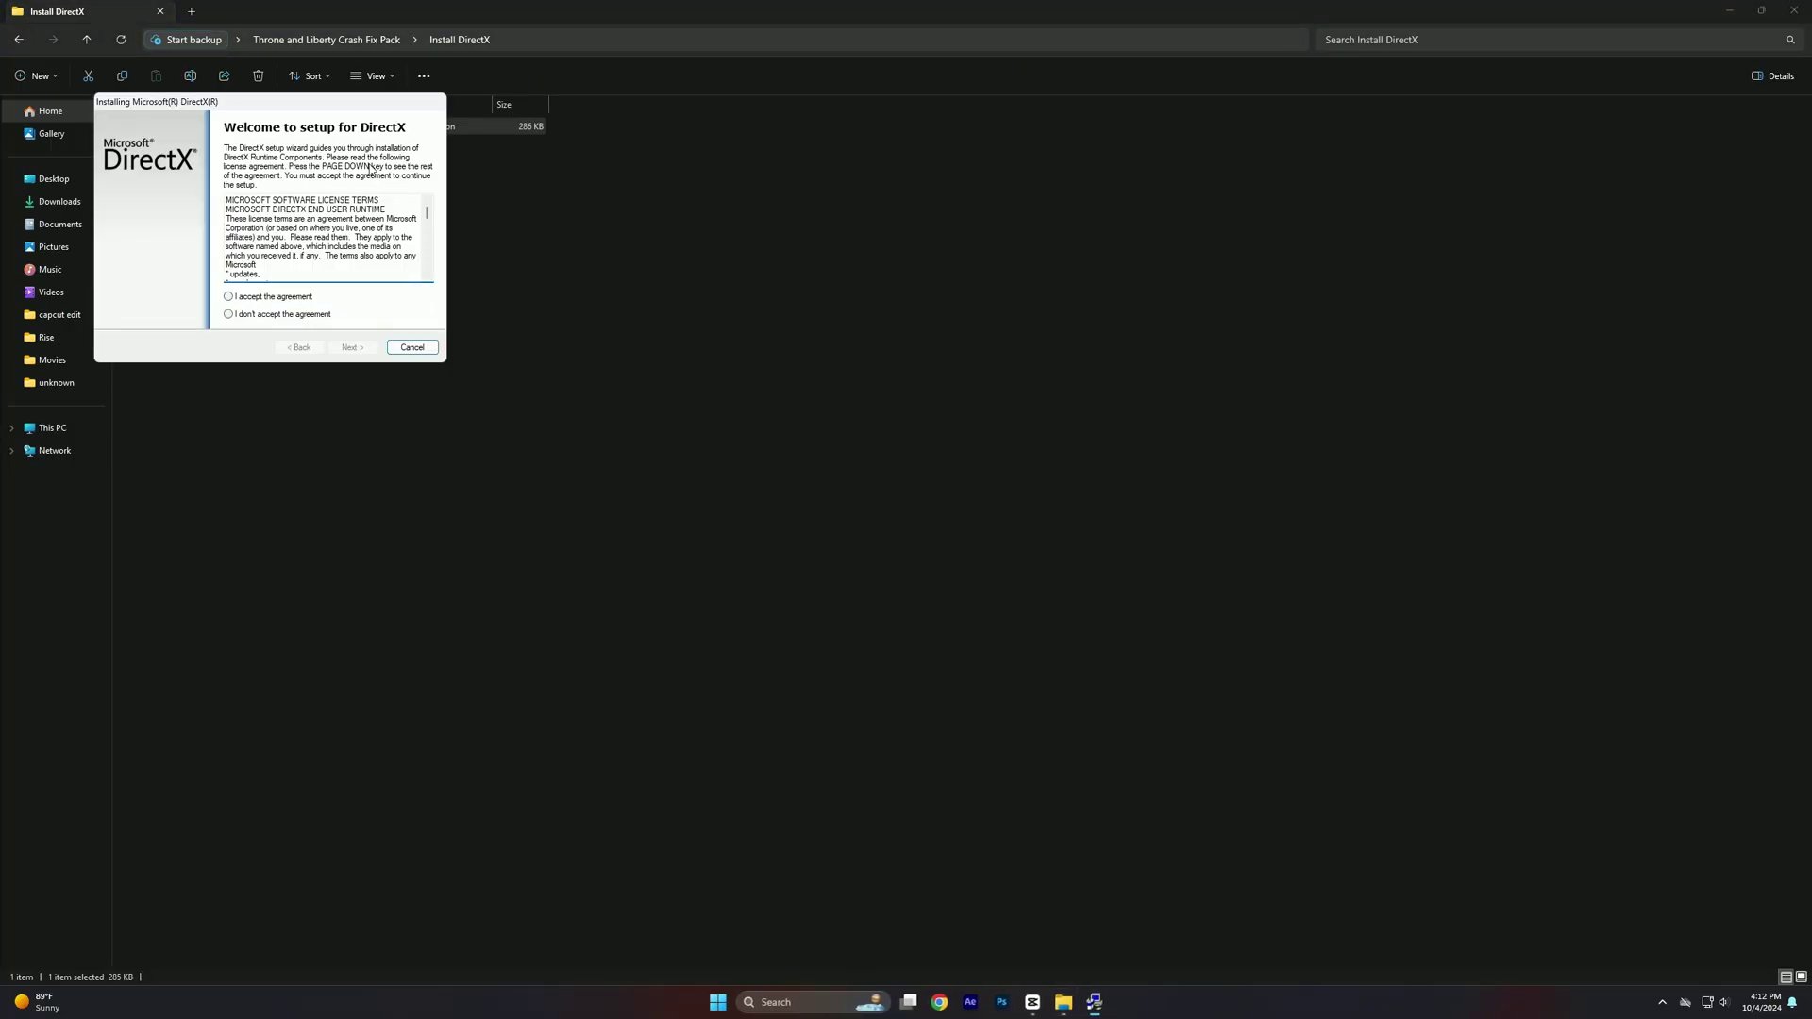
Accept the DirectX license agreement, complete the setup wizard and return to the main Throne and Liberty Crash Fix Pack folder
left_click_drag(360, 108, 977, 334)
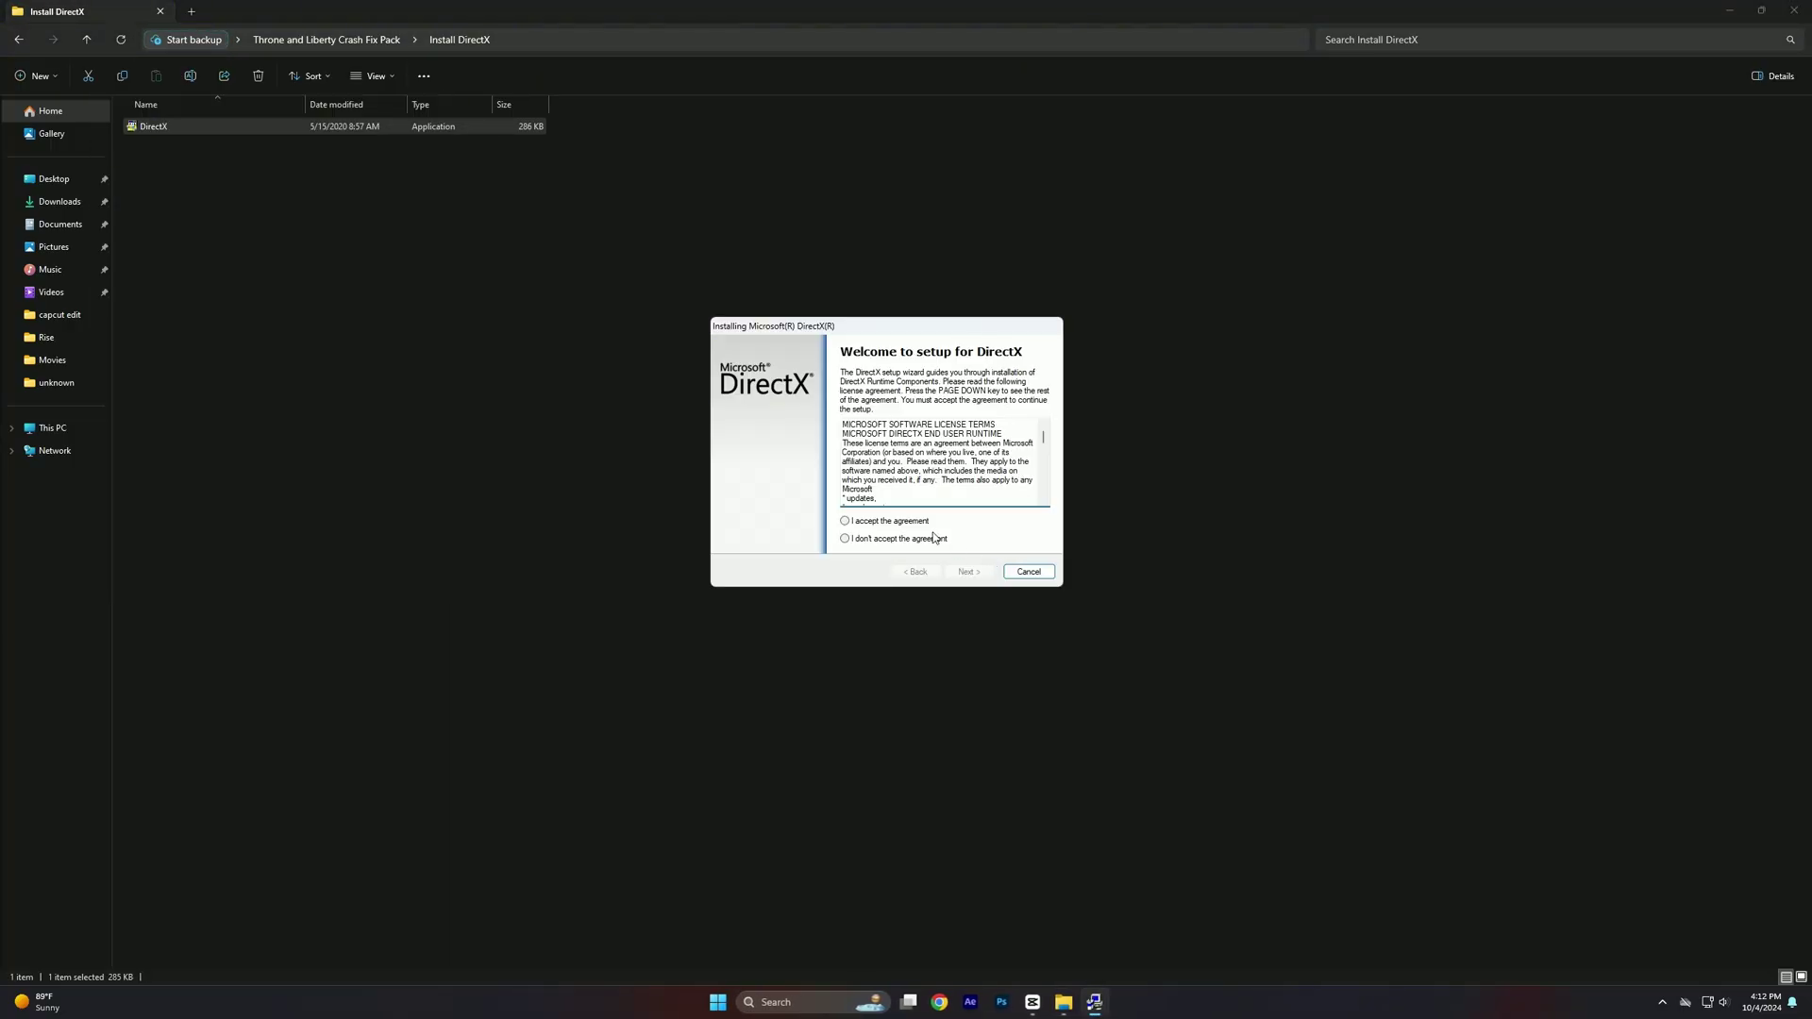
left_click(977, 572)
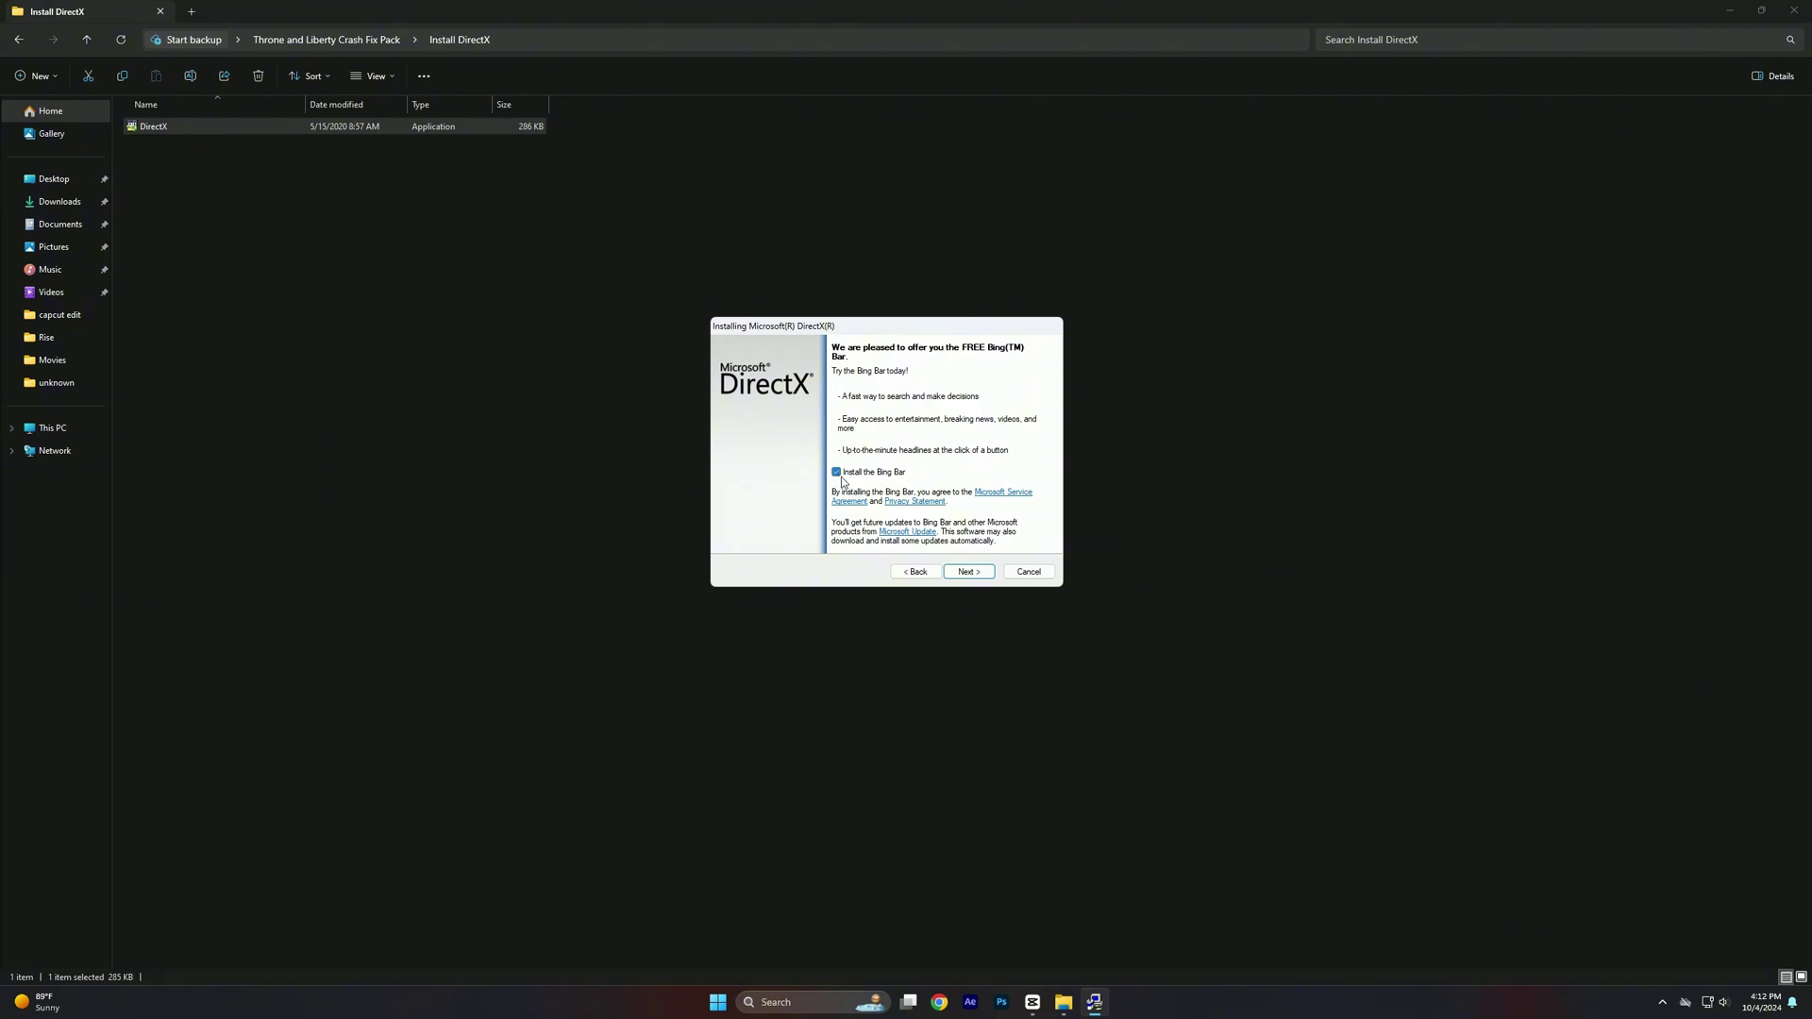
left_click(977, 572)
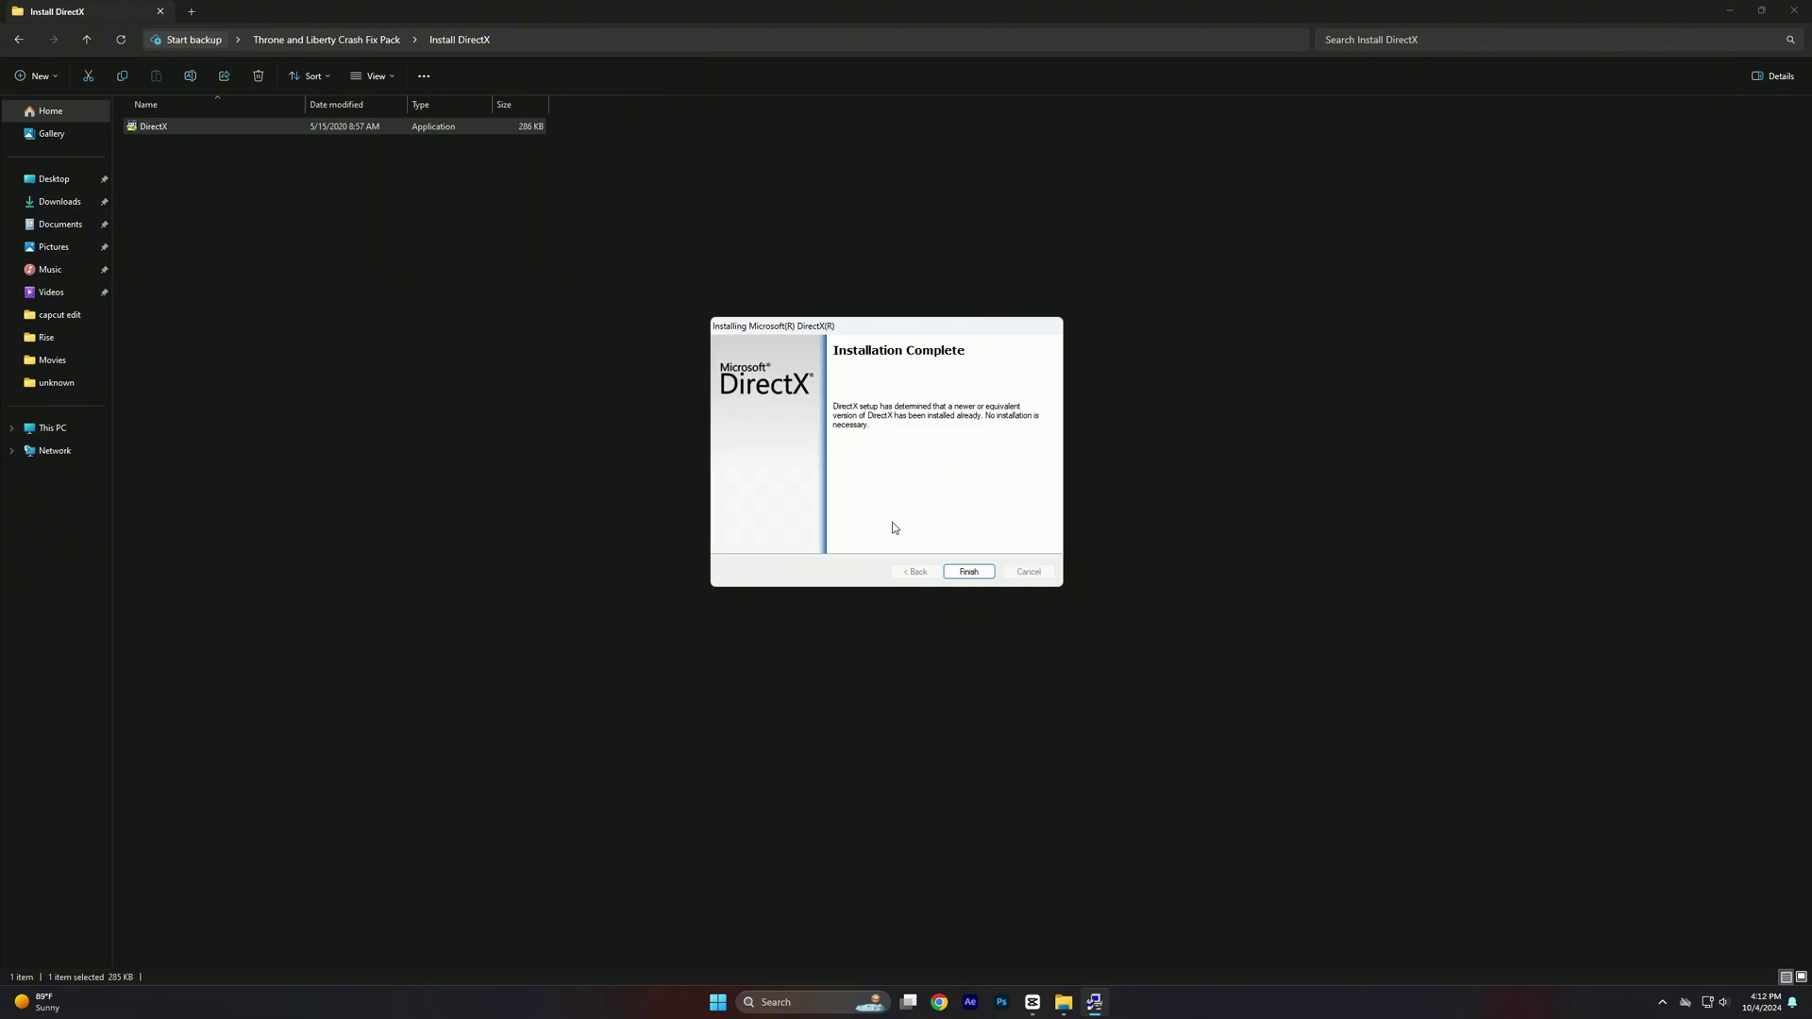
left_click(989, 576)
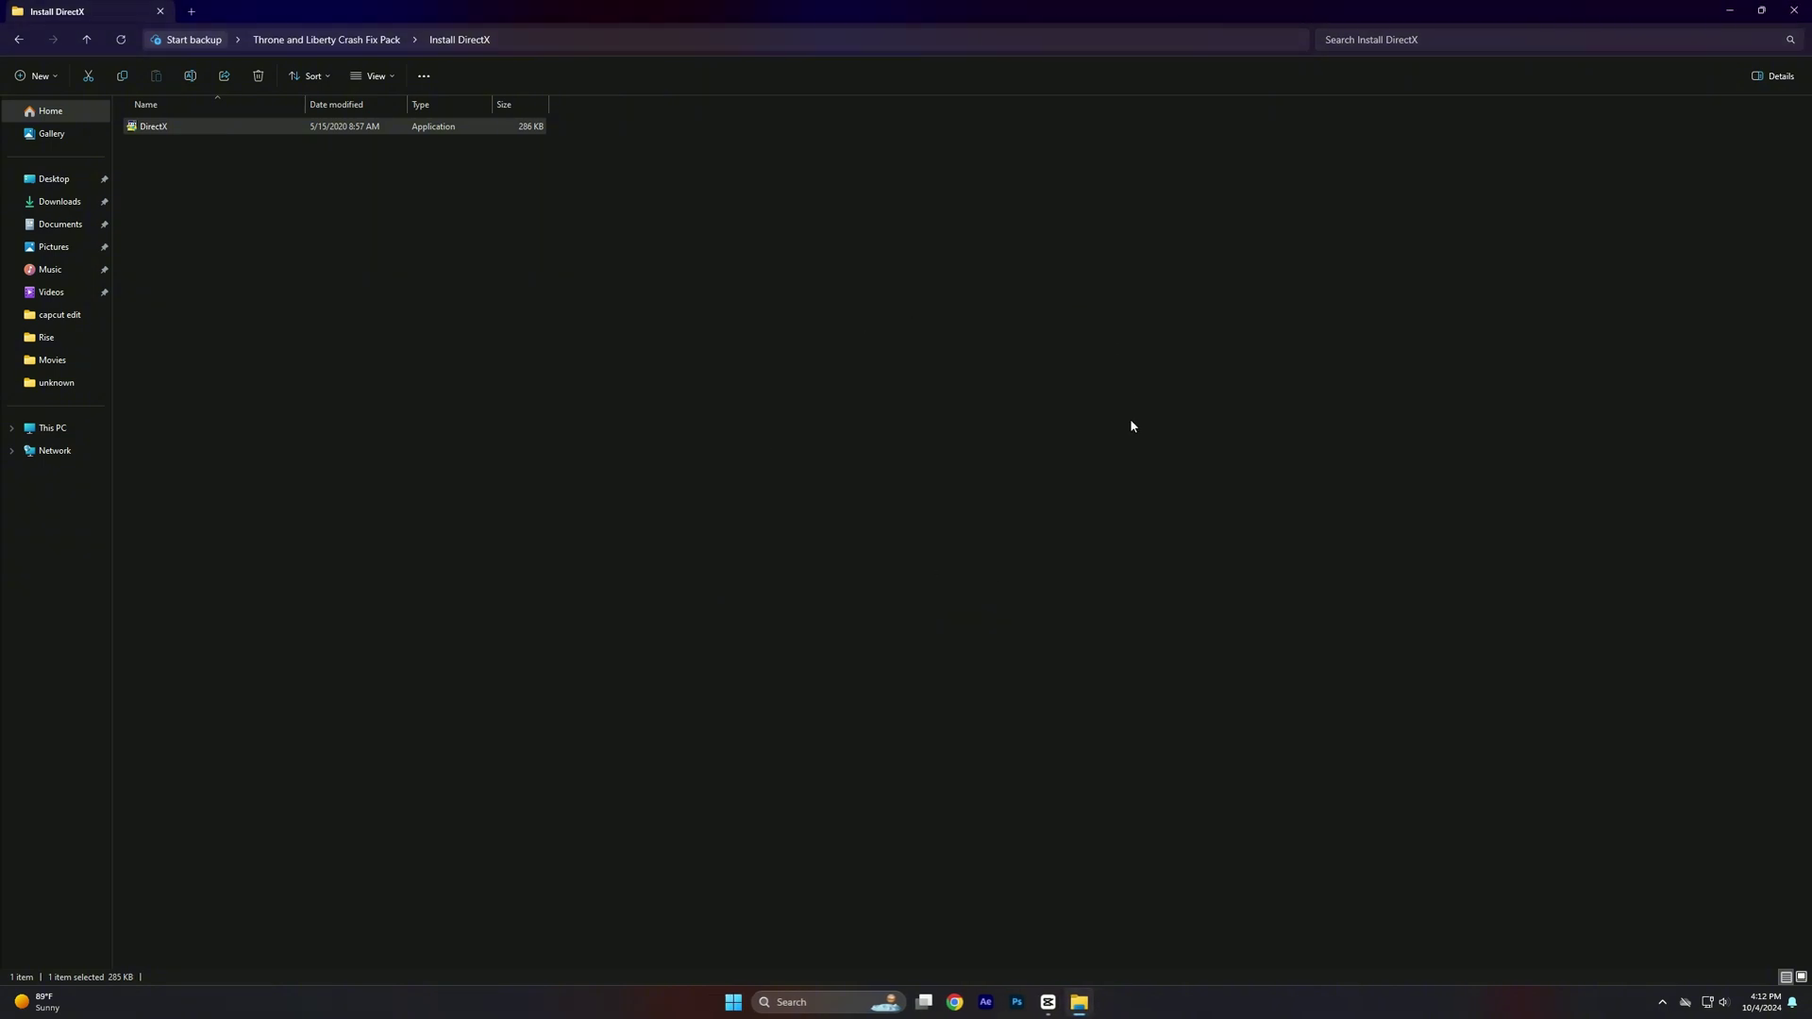
left_click(19, 41)
left_click_drag(224, 314, 284, 118)
left_click(365, 280)
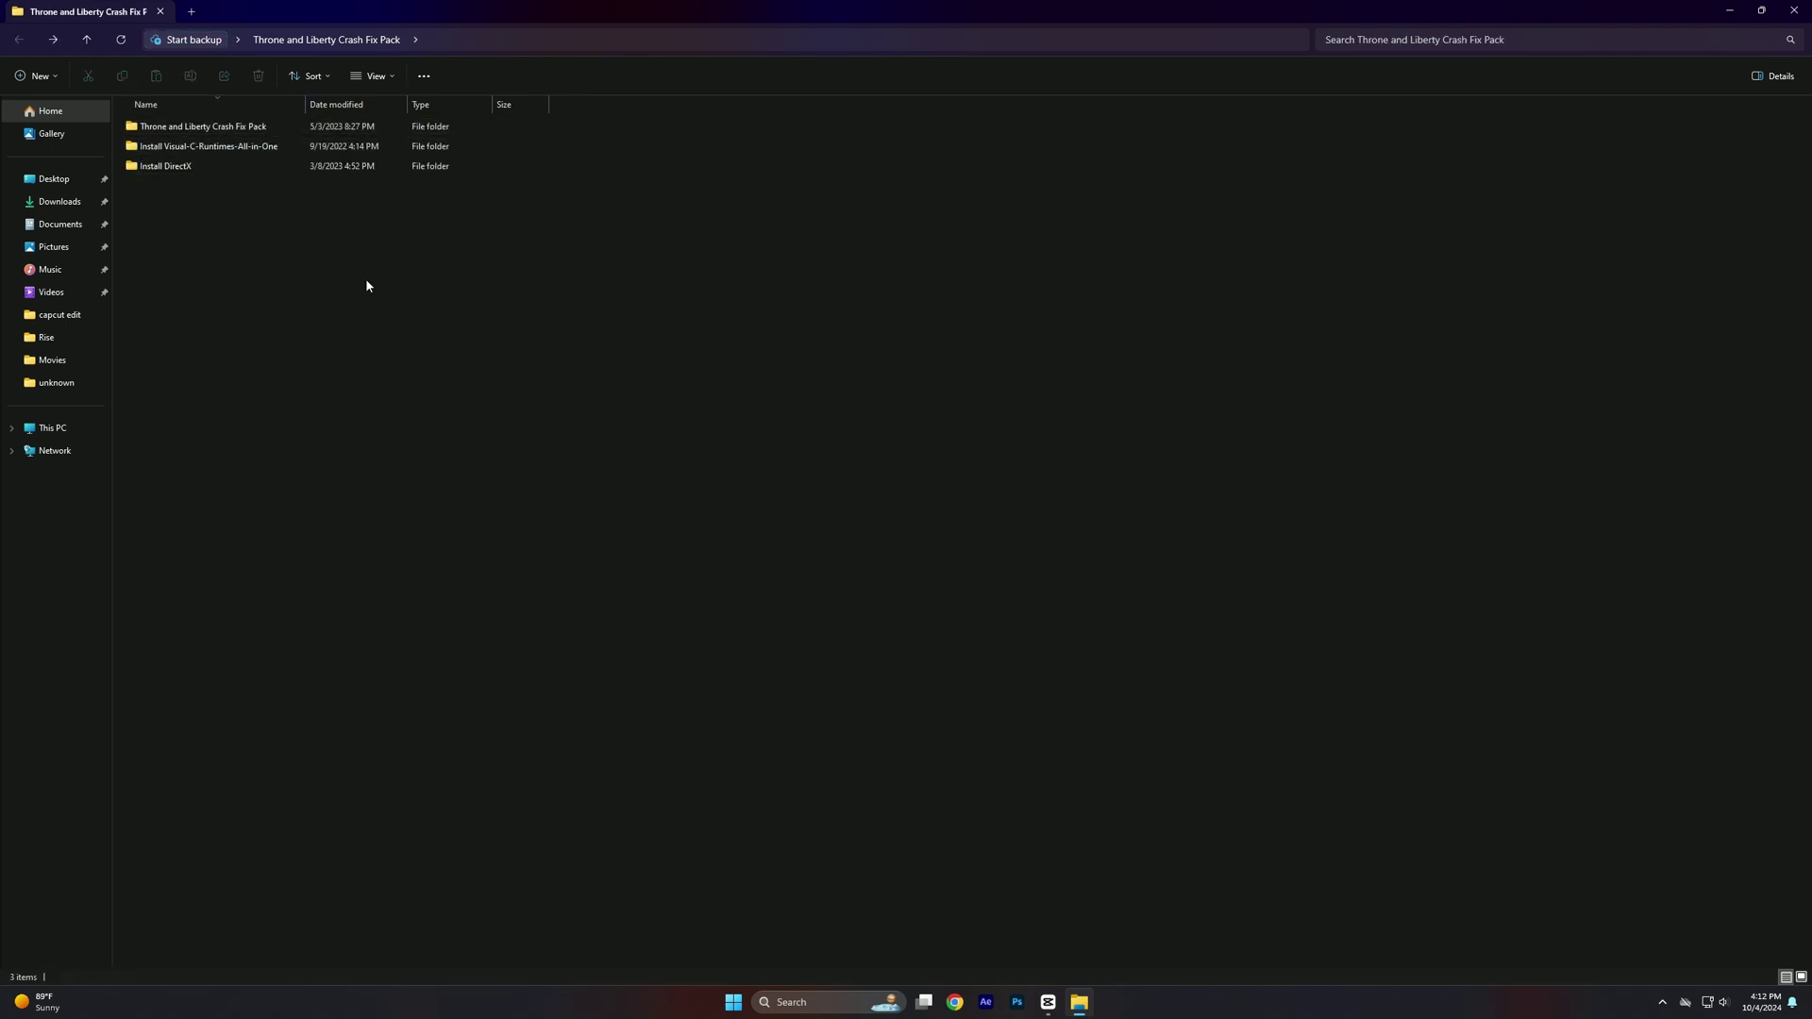